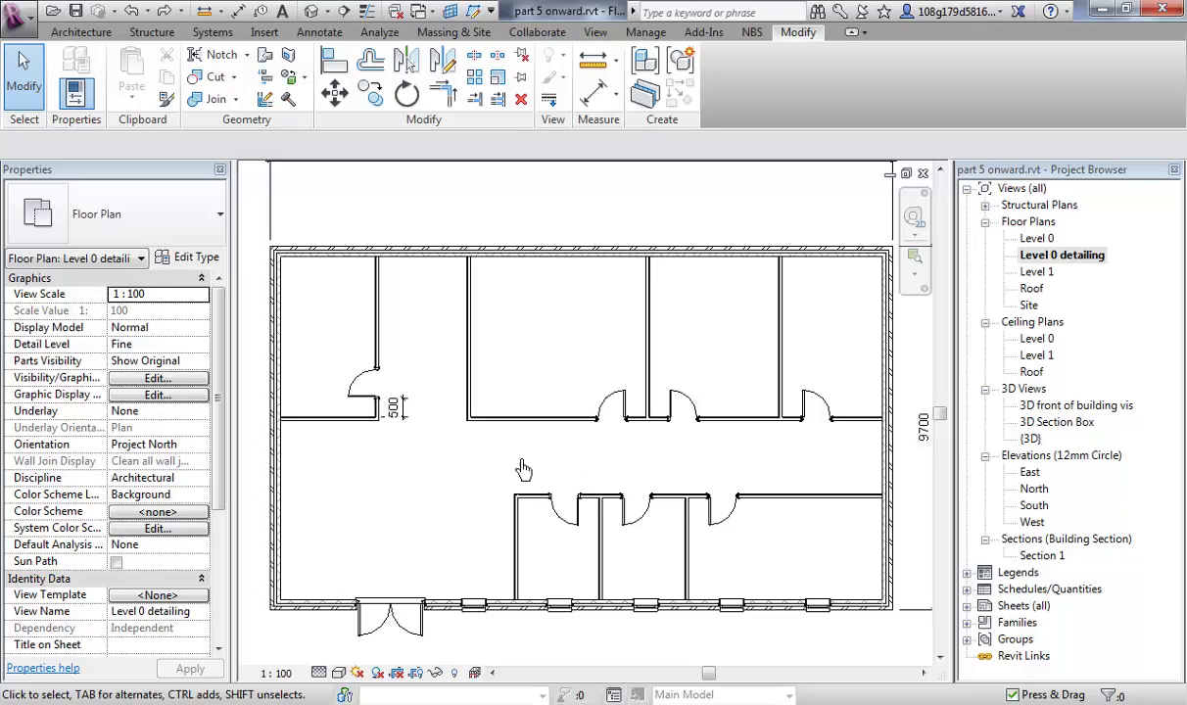
- Show the Architecture ribbon tools and frame the full 16600 × 9700 Level 0 plan
{"action": "left_click", "coordinate": [93, 32]}
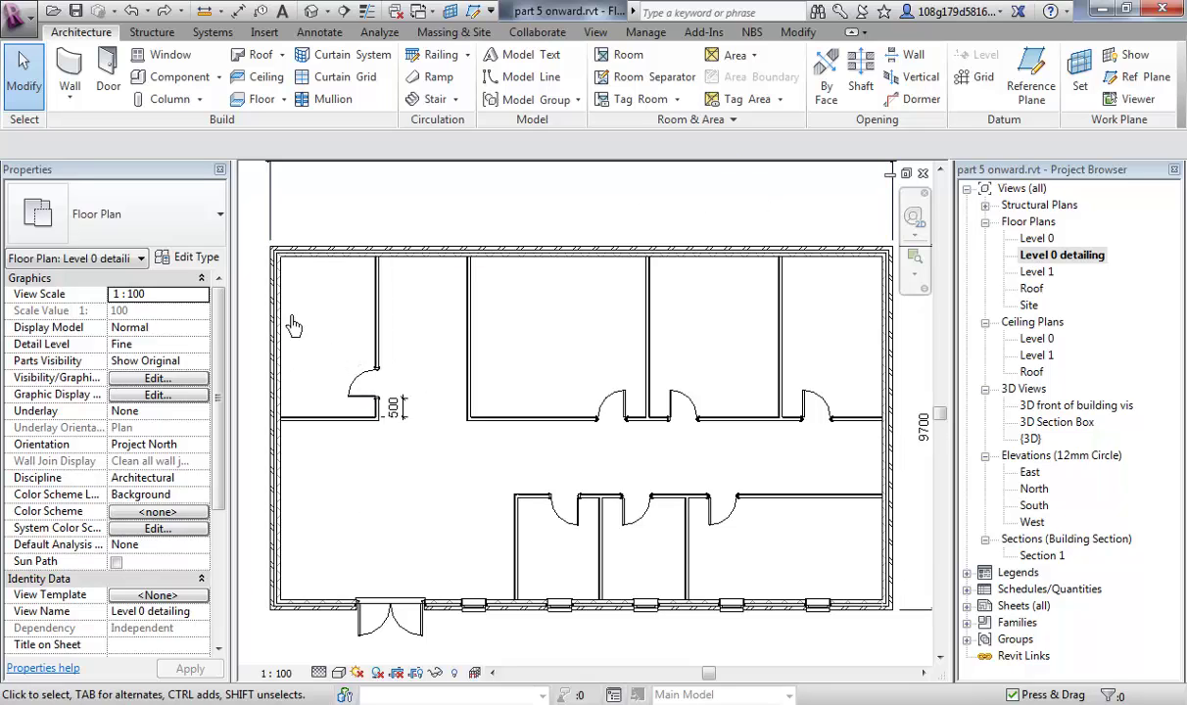
{"action": "middle_click_drag", "start_coordinate": [320, 348], "coordinate": [338, 350]}
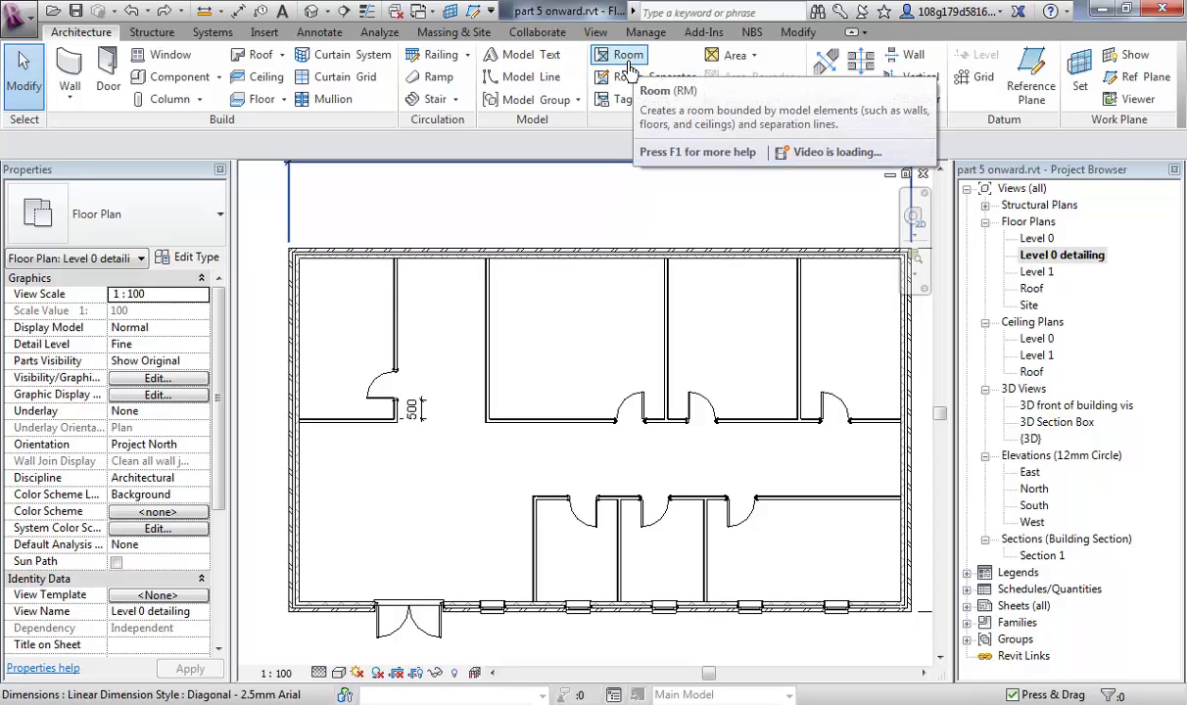
{"action": "scroll", "coordinate": [636, 217], "scroll_direction": "down", "scroll_amount": 2}
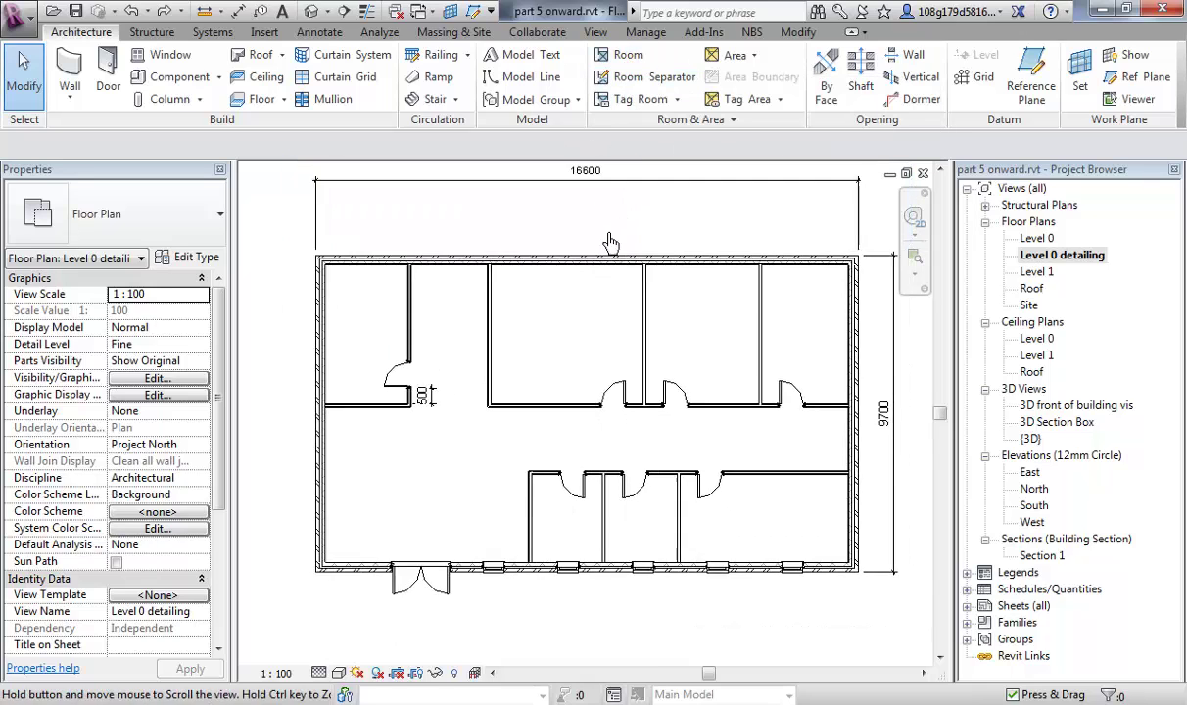
{"action": "middle_click_drag", "start_coordinate": [604, 247], "coordinate": [600, 243]}
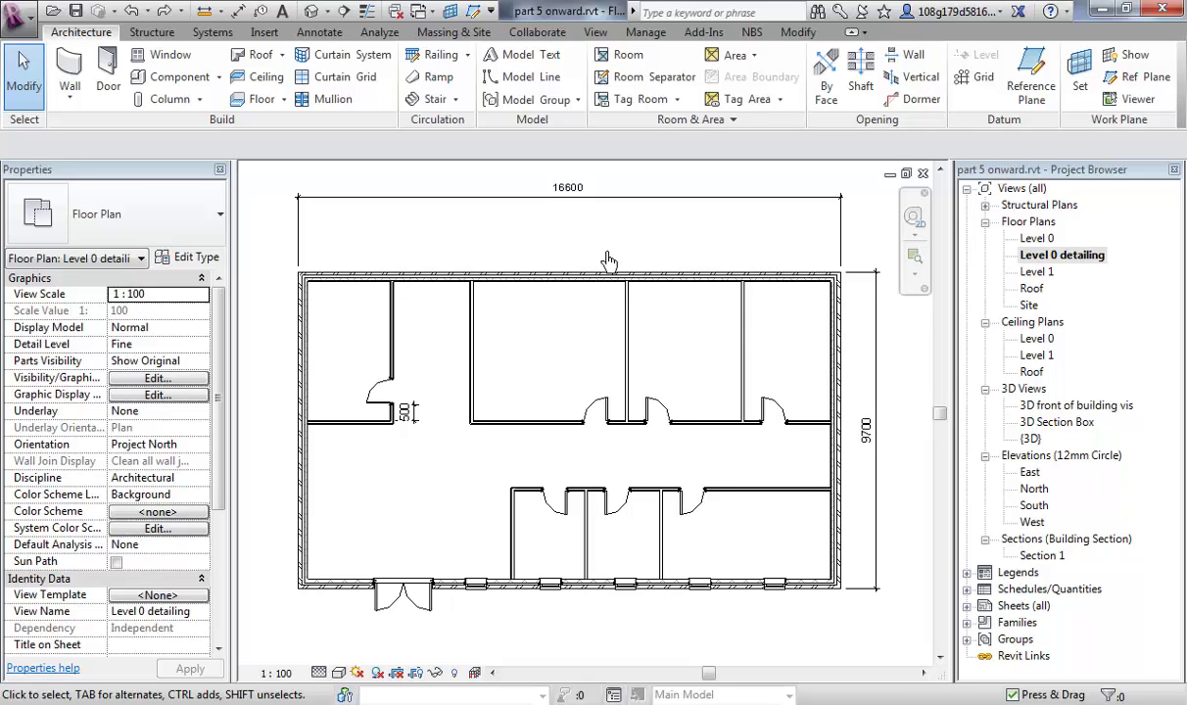
{"action": "mouse_move", "coordinate": [603, 262]}
{"action": "middle_mouse_down"}
{"action": "mouse_move", "coordinate": [609, 254]}
{"action": "mouse_move", "coordinate": [607, 267]}
{"action": "middle_mouse_up"}
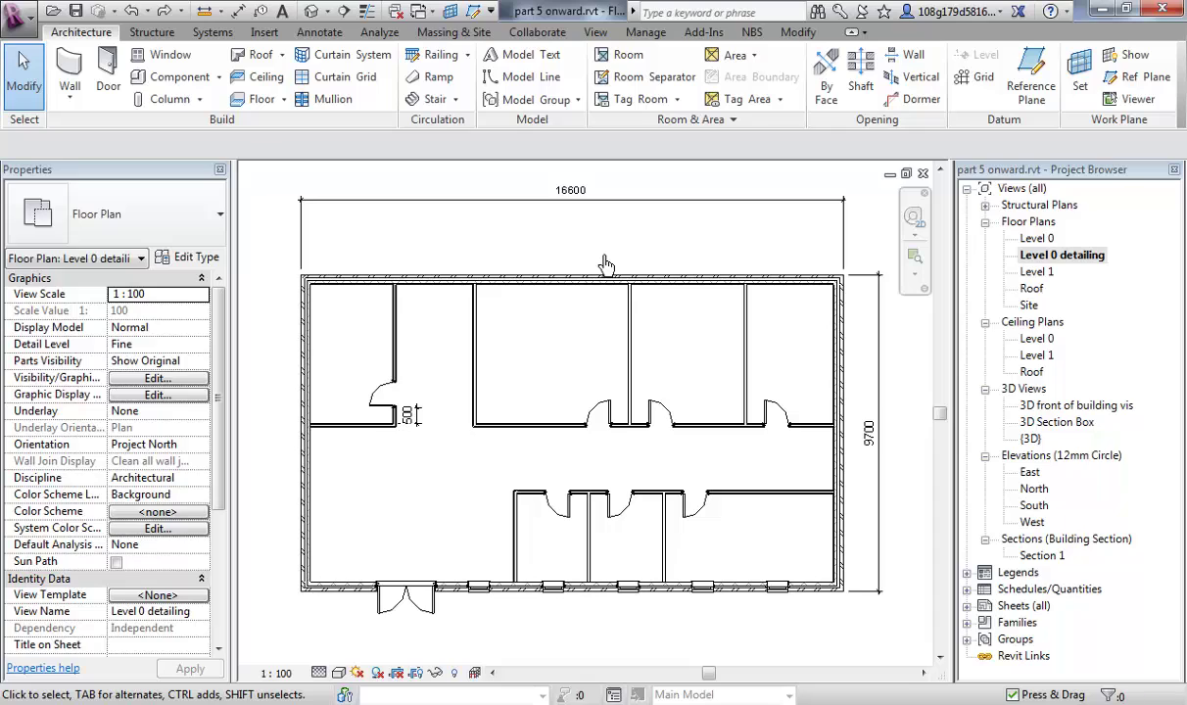
{"action": "middle_click_drag", "start_coordinate": [605, 264], "coordinate": [601, 264]}
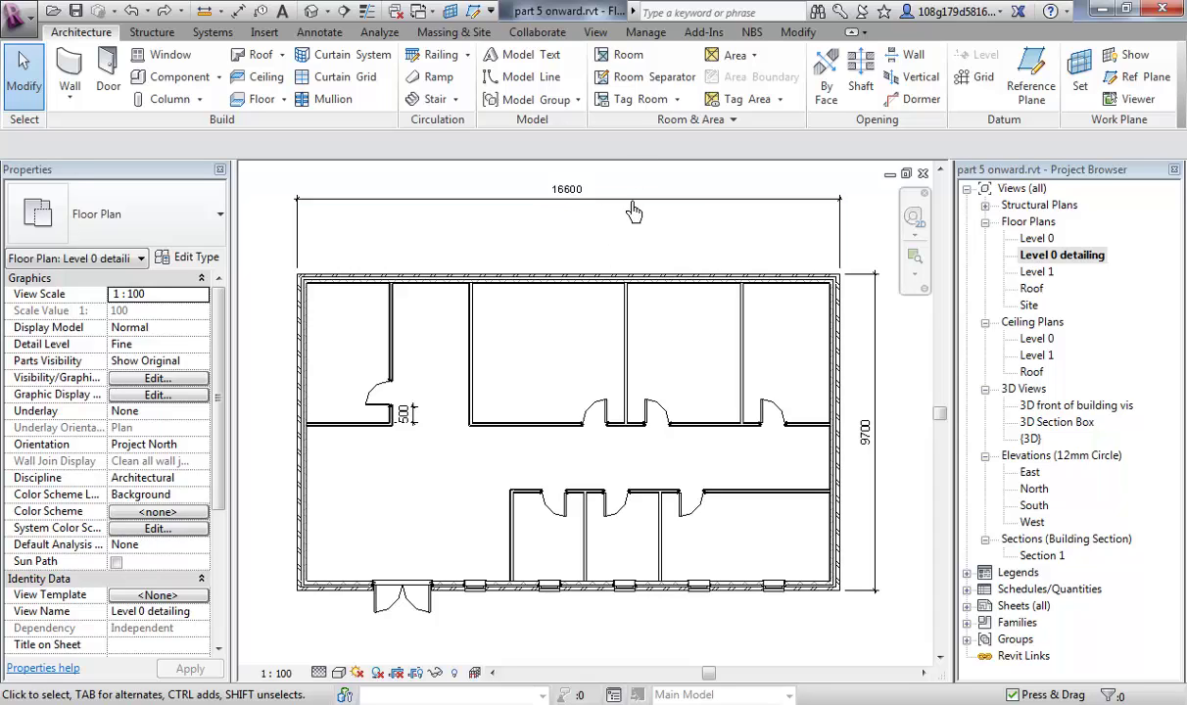
- Start the Room tool and place rooms 1 and 2 in the top-left and top-middle spaces
{"action": "left_click", "coordinate": [607, 65]}
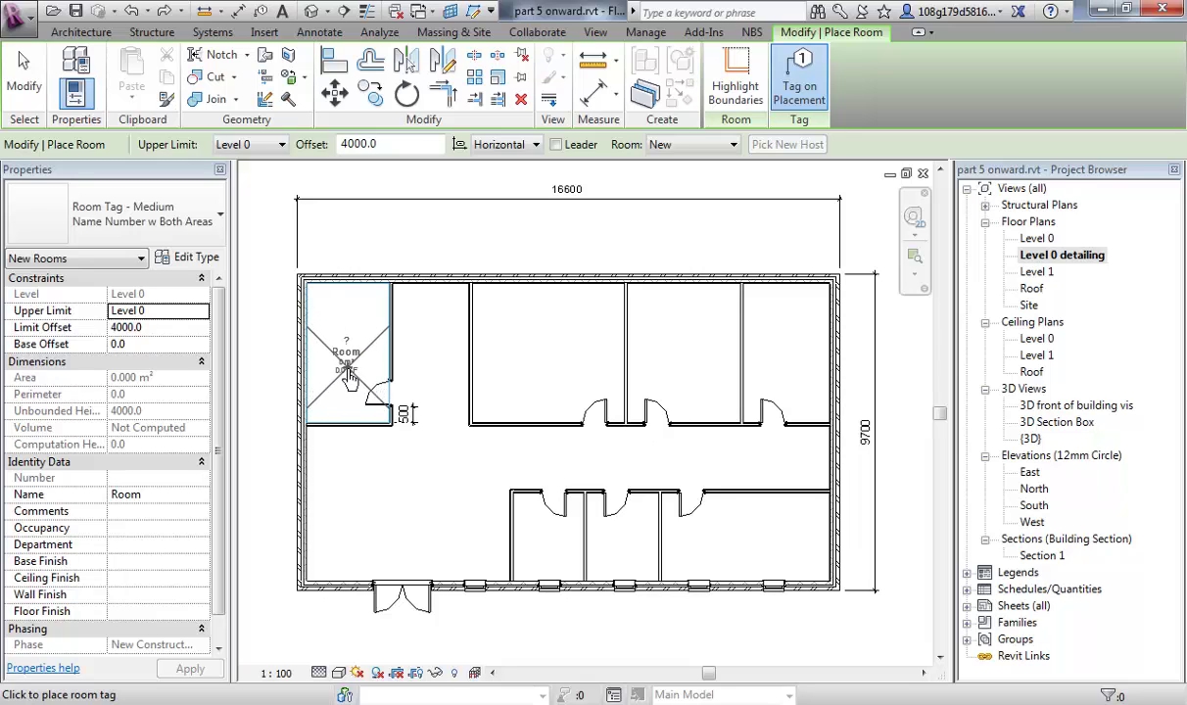
{"action": "scroll", "coordinate": [350, 372], "scroll_direction": "up", "scroll_amount": 5}
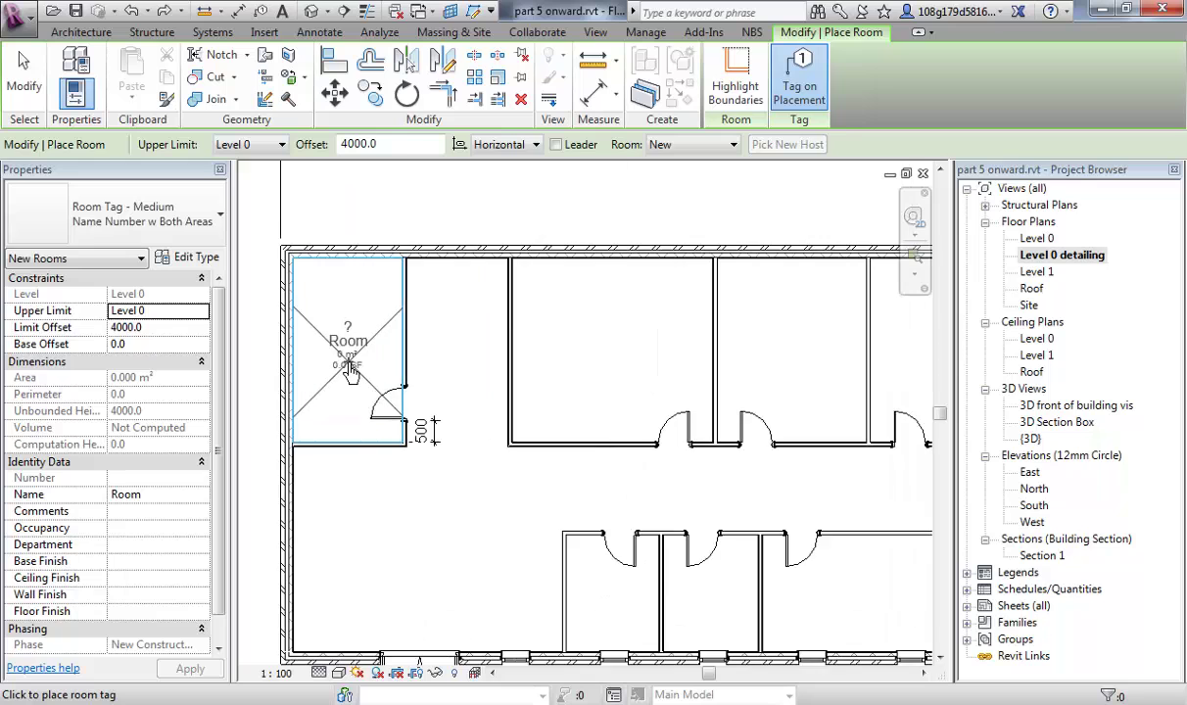
{"action": "scroll", "coordinate": [490, 396], "scroll_direction": "down", "scroll_amount": 4}
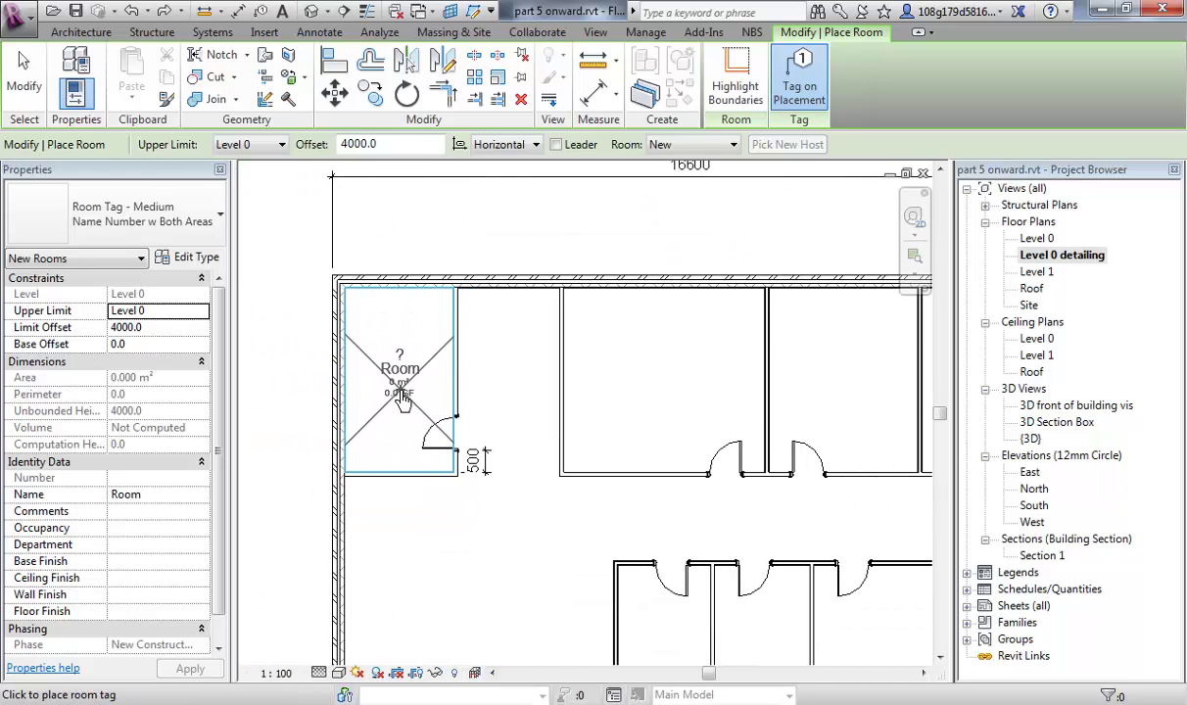
{"action": "left_click", "coordinate": [401, 400]}
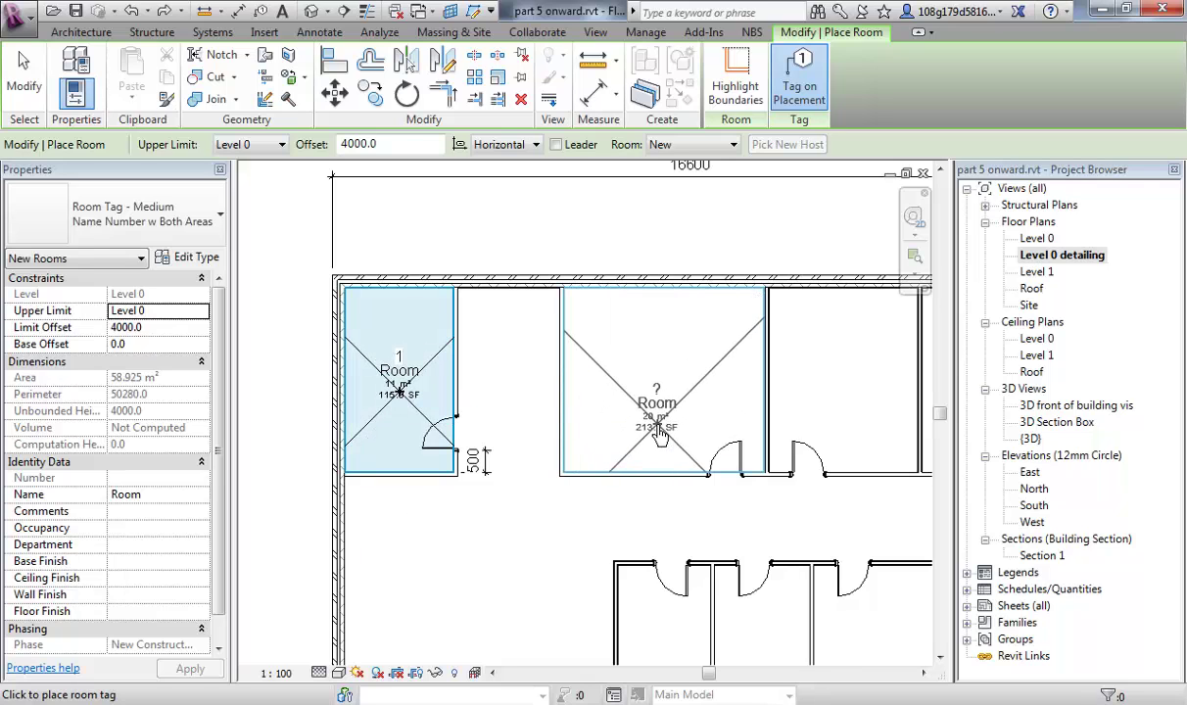
{"action": "scroll", "coordinate": [378, 400], "scroll_direction": "up", "scroll_amount": 4}
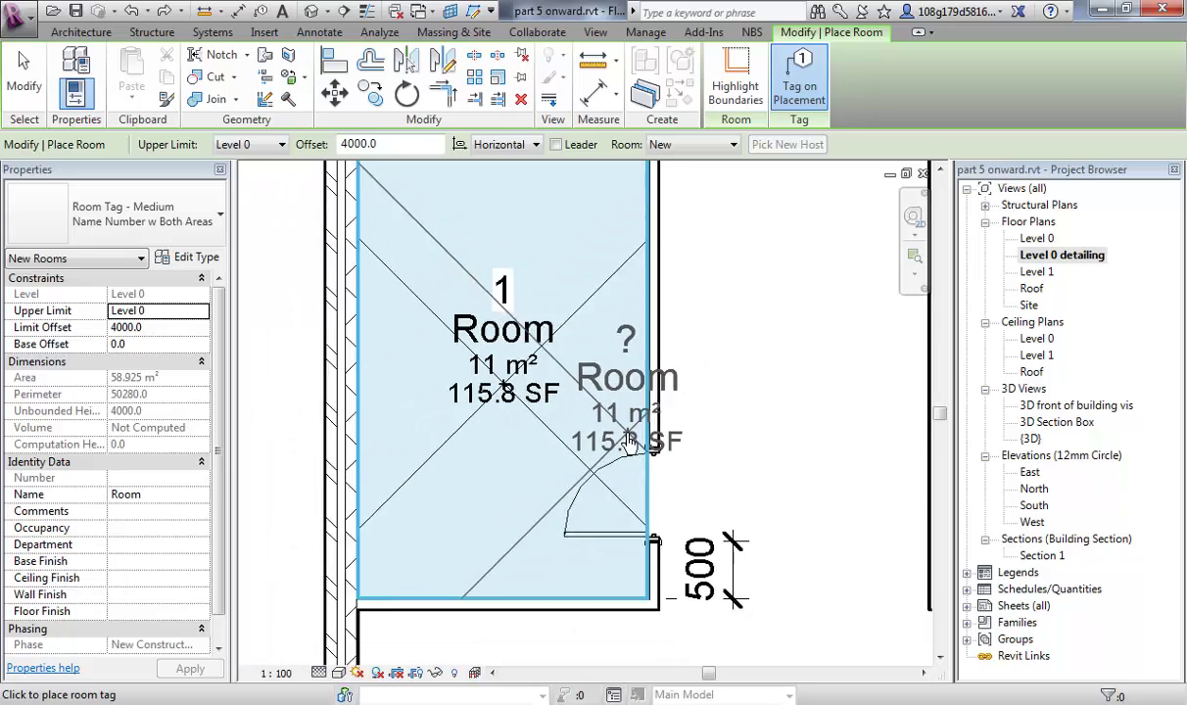
{"action": "scroll", "coordinate": [623, 410], "scroll_direction": "down", "scroll_amount": 5}
{"action": "middle_click_drag", "start_coordinate": [593, 421], "coordinate": [455, 377]}
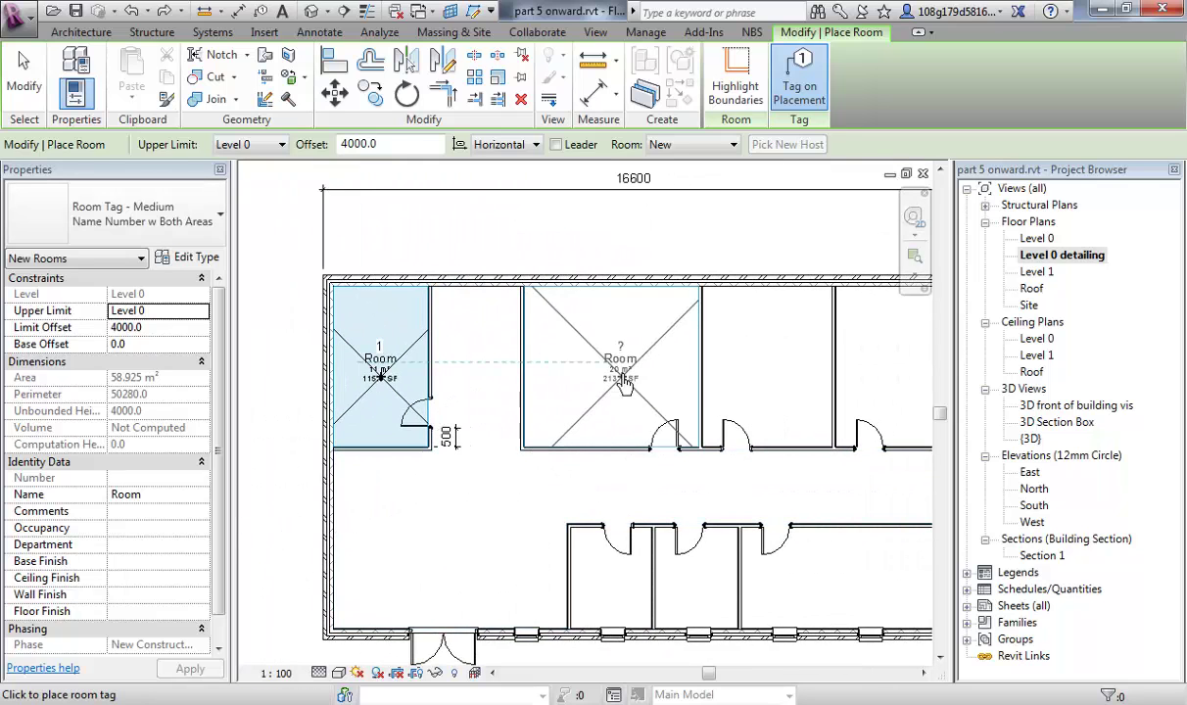
{"action": "scroll", "coordinate": [597, 377], "scroll_direction": "up", "scroll_amount": 2}
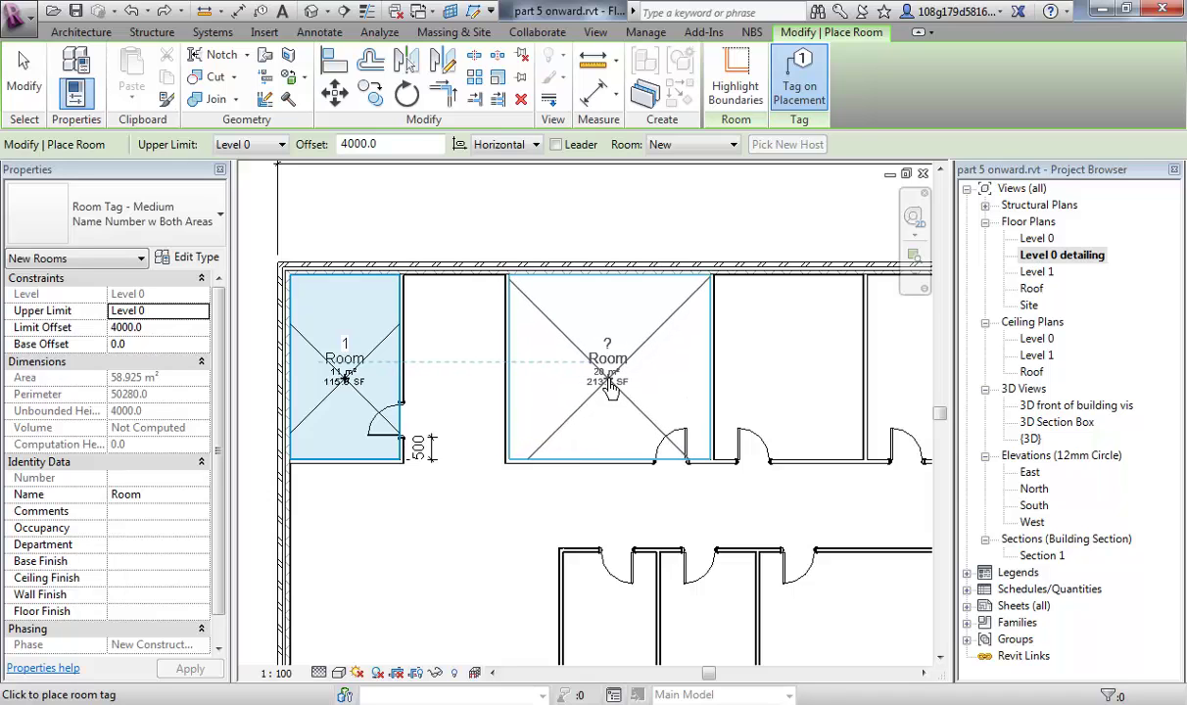
{"action": "left_click", "coordinate": [608, 385]}
- Place the remaining rooms in the top-right space and the lower row, up to room 7
{"action": "middle_click_drag", "start_coordinate": [676, 364], "coordinate": [485, 363]}
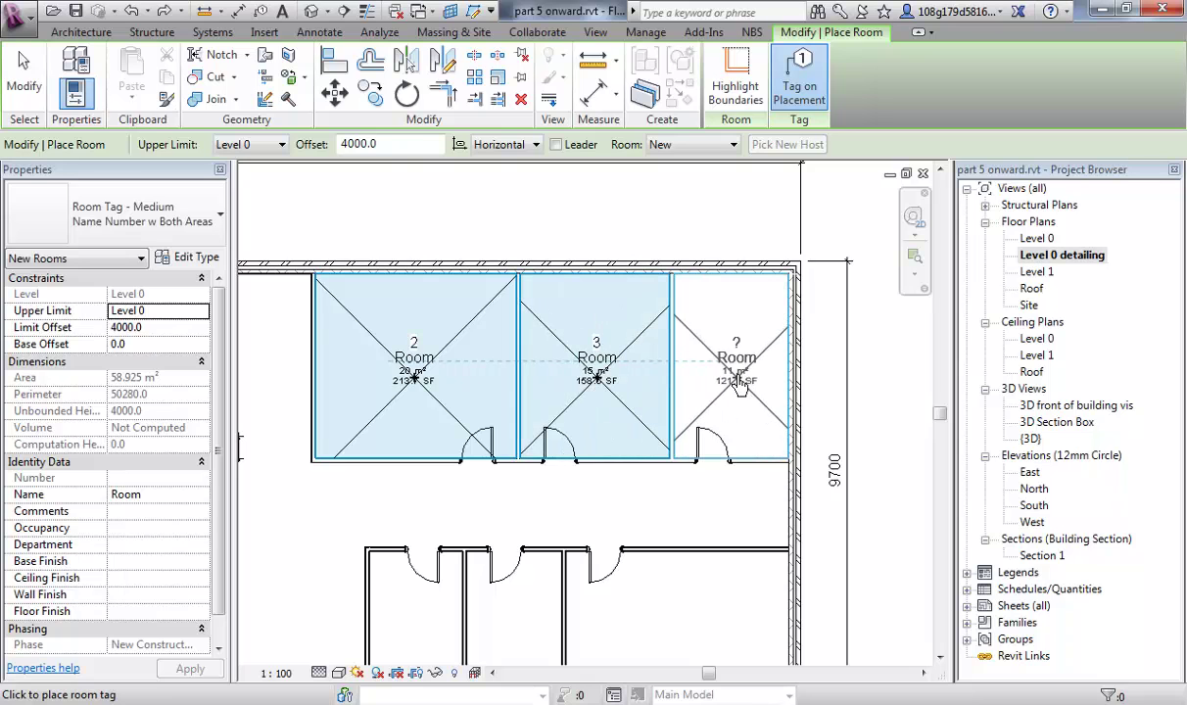
{"action": "left_click", "coordinate": [733, 378]}
{"action": "middle_click_drag", "start_coordinate": [734, 490], "coordinate": [725, 333]}
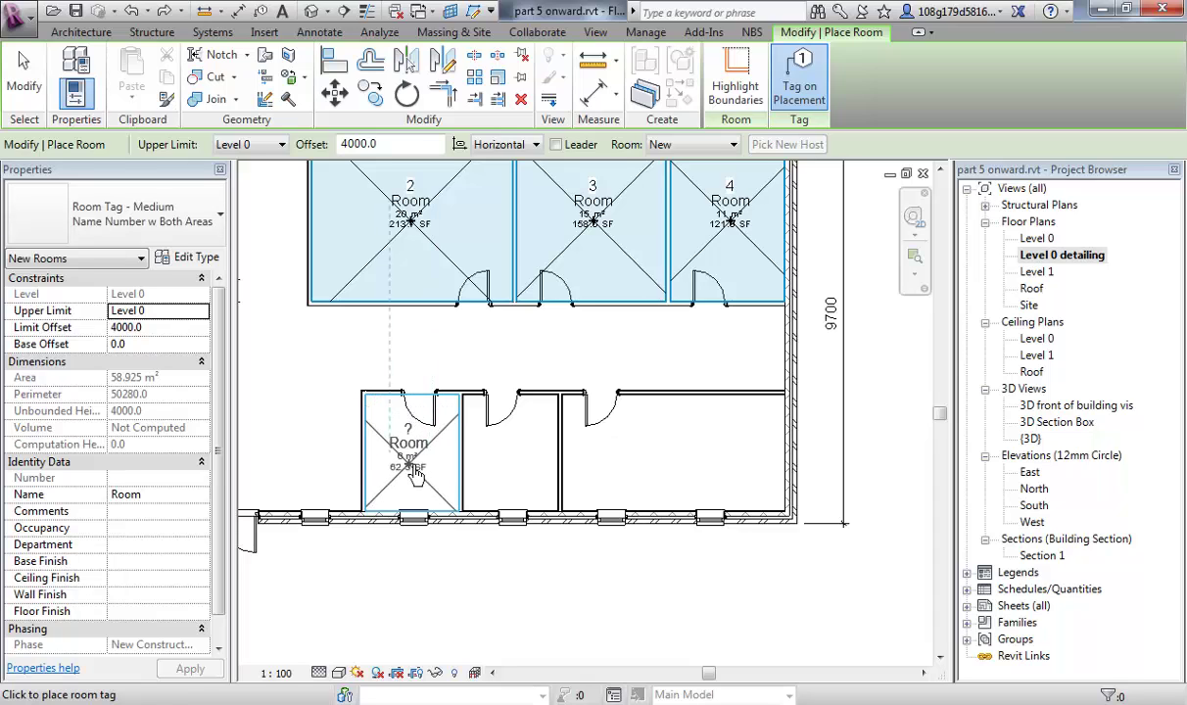
{"action": "left_click", "coordinate": [416, 473]}
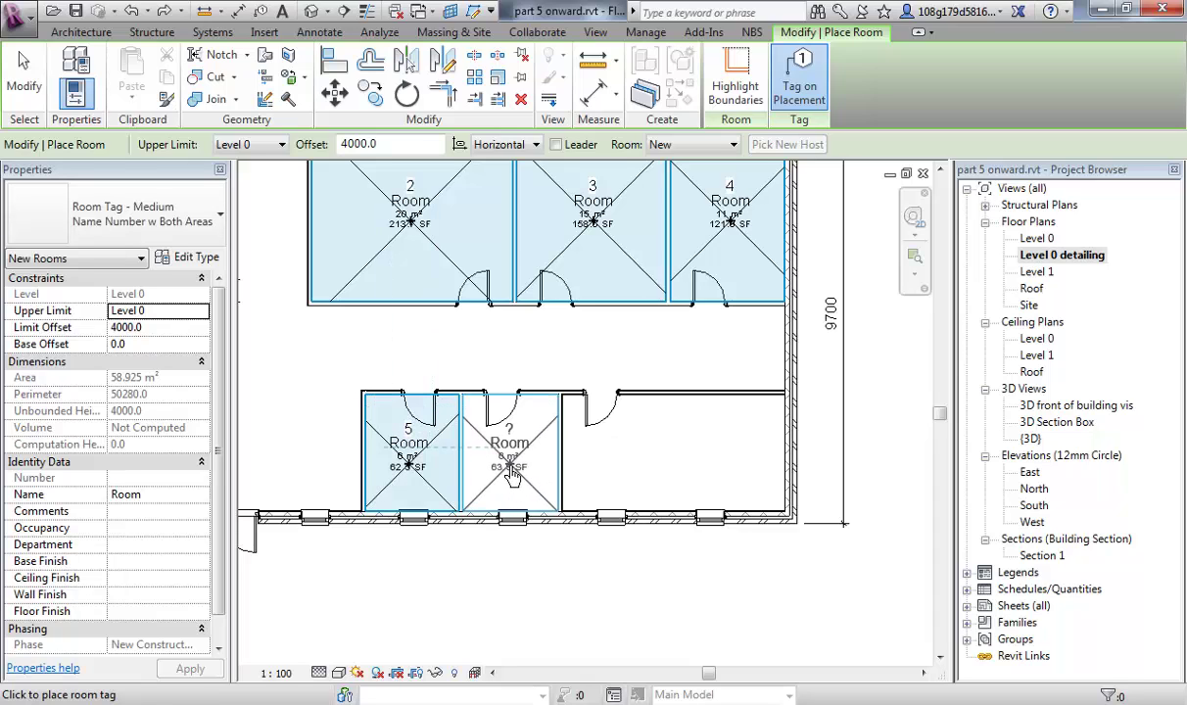
{"action": "left_click", "coordinate": [515, 474]}
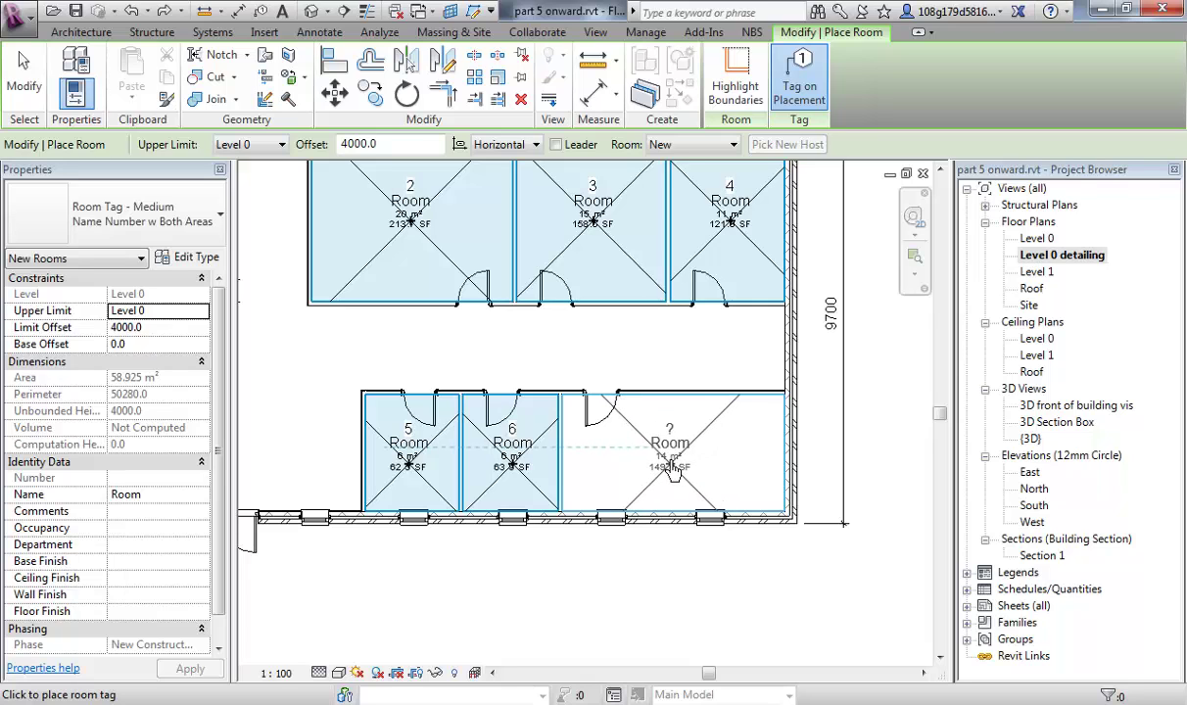
{"action": "left_click", "coordinate": [672, 470]}
{"action": "middle_click_drag", "start_coordinate": [412, 446], "coordinate": [627, 578]}
- End room placement and zoom in on the numbered rooms around room 1
{"action": "key", "text": "Escape"}
{"action": "key", "text": "Escape"}
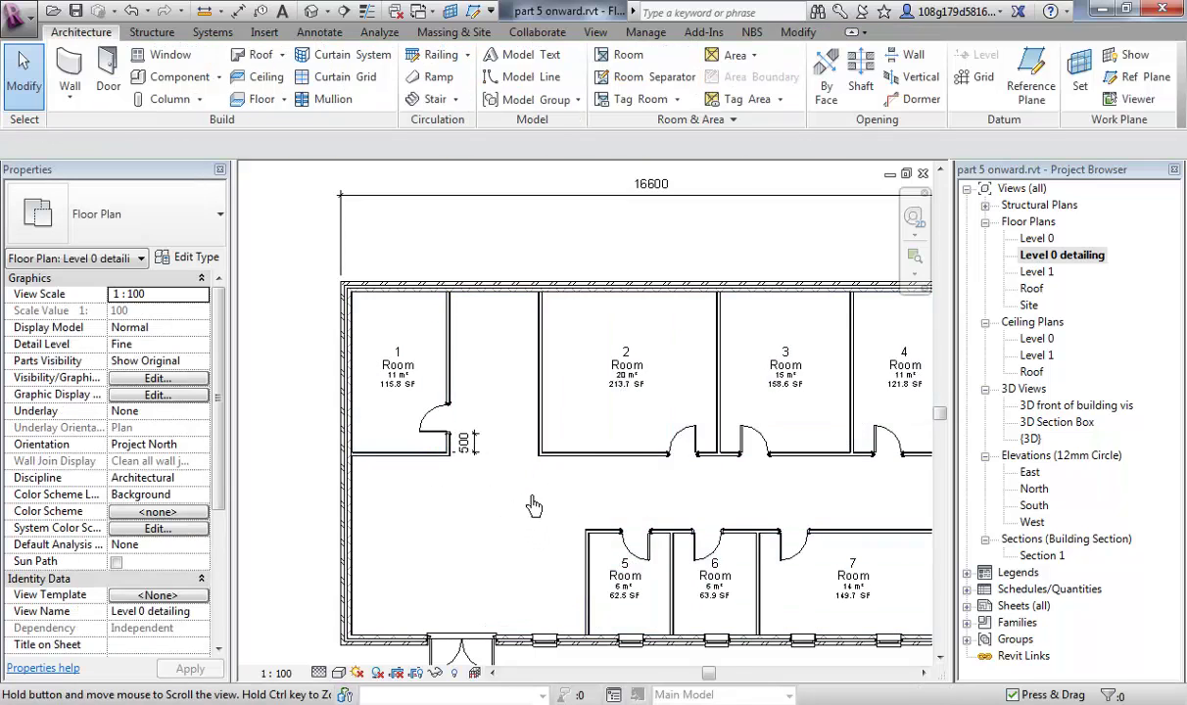
{"action": "middle_click_drag", "start_coordinate": [527, 495], "coordinate": [471, 463]}
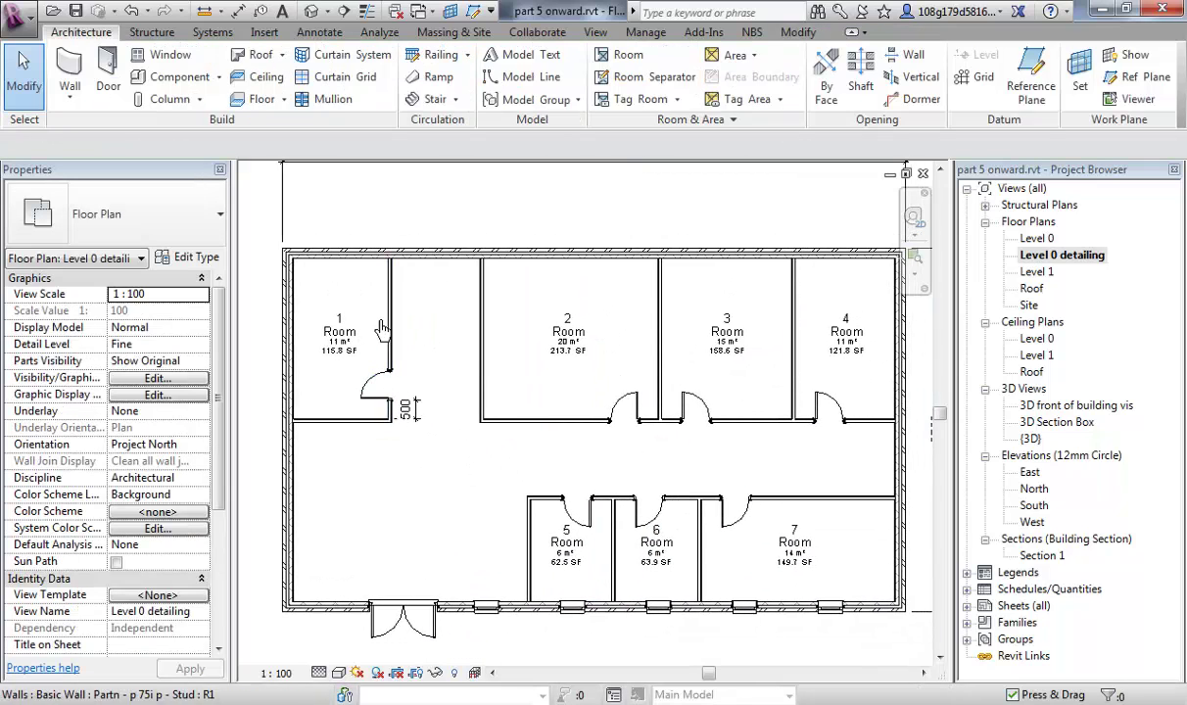
{"action": "scroll", "coordinate": [412, 396], "scroll_direction": "up", "scroll_amount": 3}
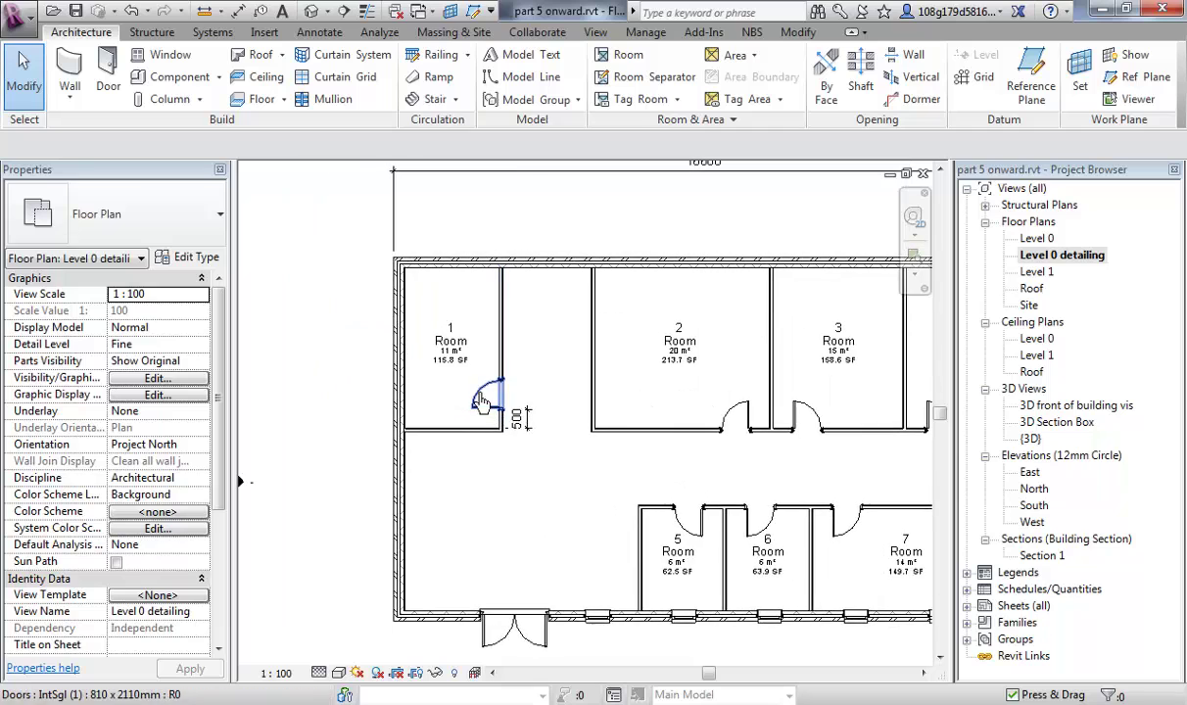
{"action": "left_click", "coordinate": [448, 341]}
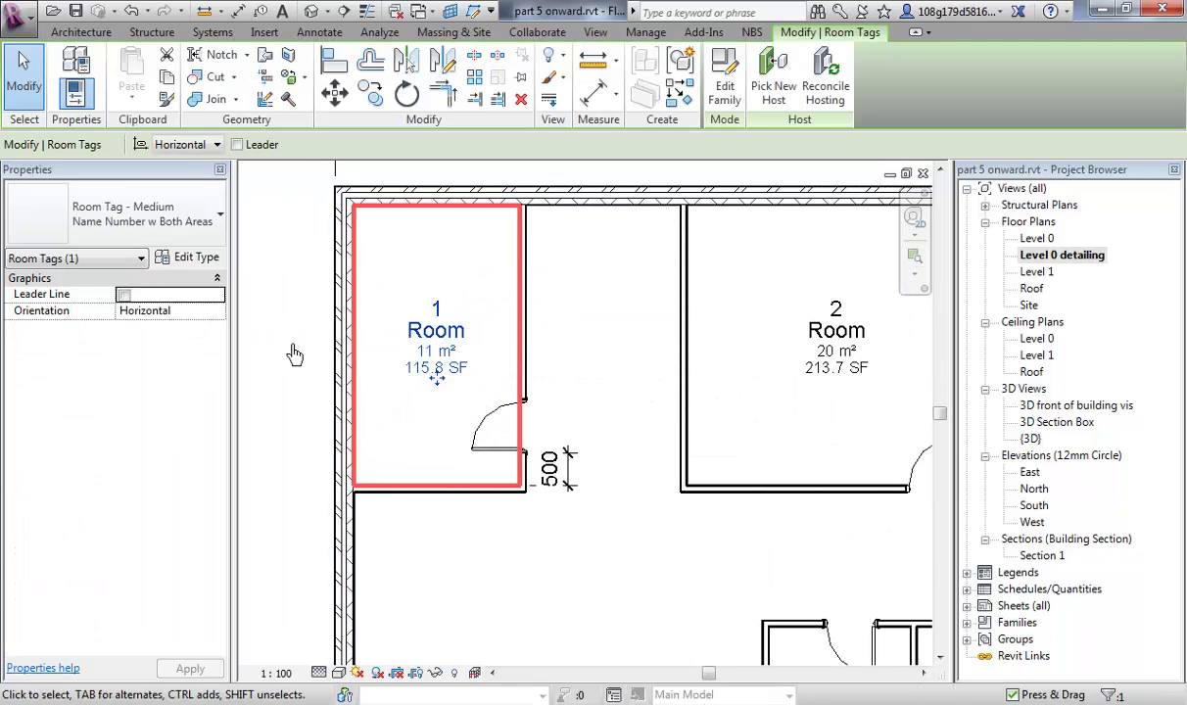
{"action": "left_click", "coordinate": [565, 435]}
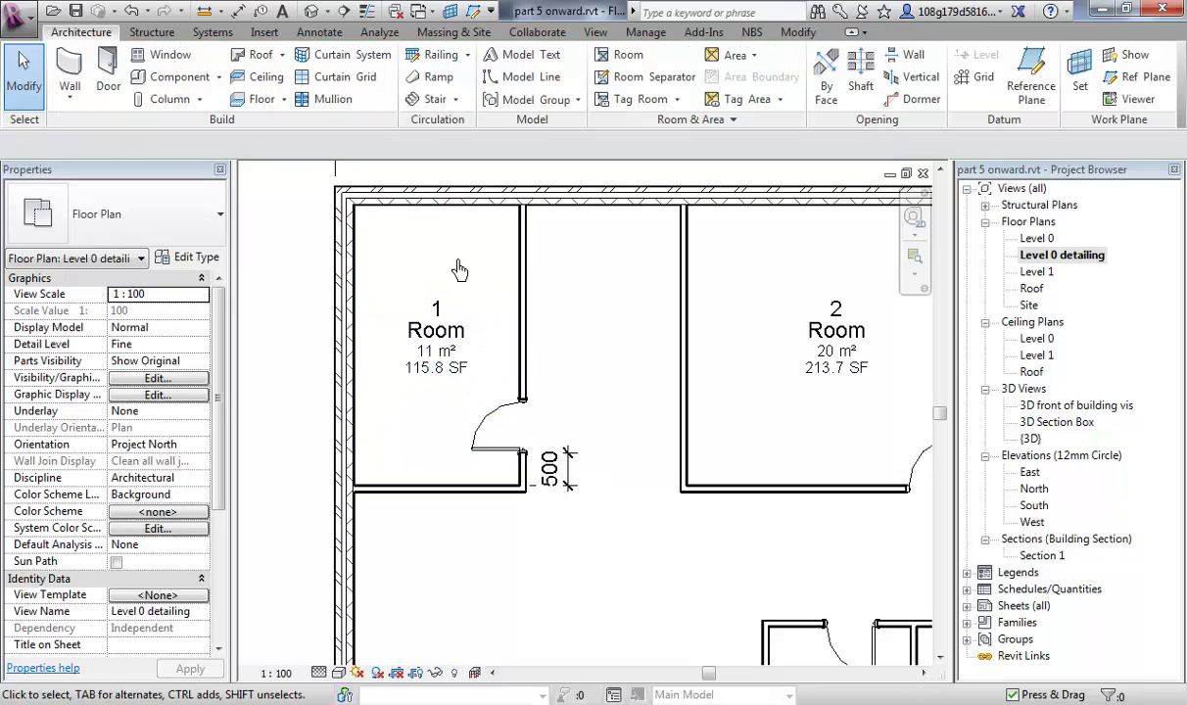
- Inspect room 1 in Properties, then select its tag showing 11 m² and 115.8 SF
{"action": "left_click", "coordinate": [484, 328]}
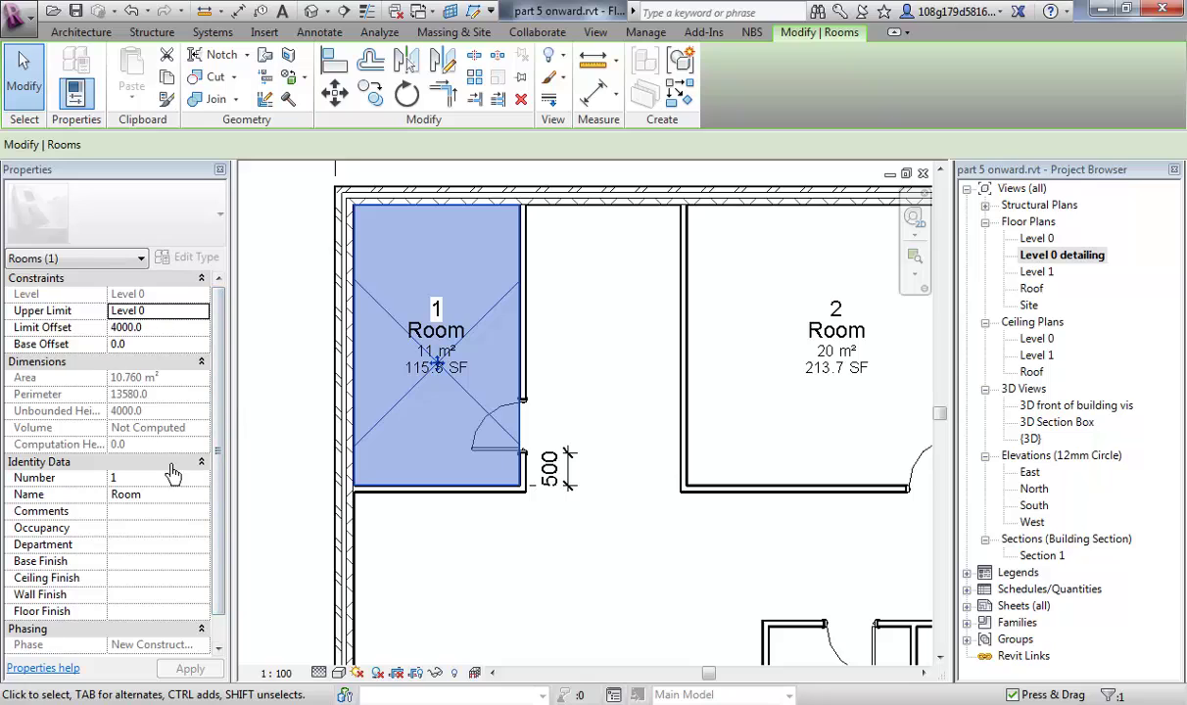
{"action": "scroll", "coordinate": [222, 399], "scroll_direction": "down", "scroll_amount": 1}
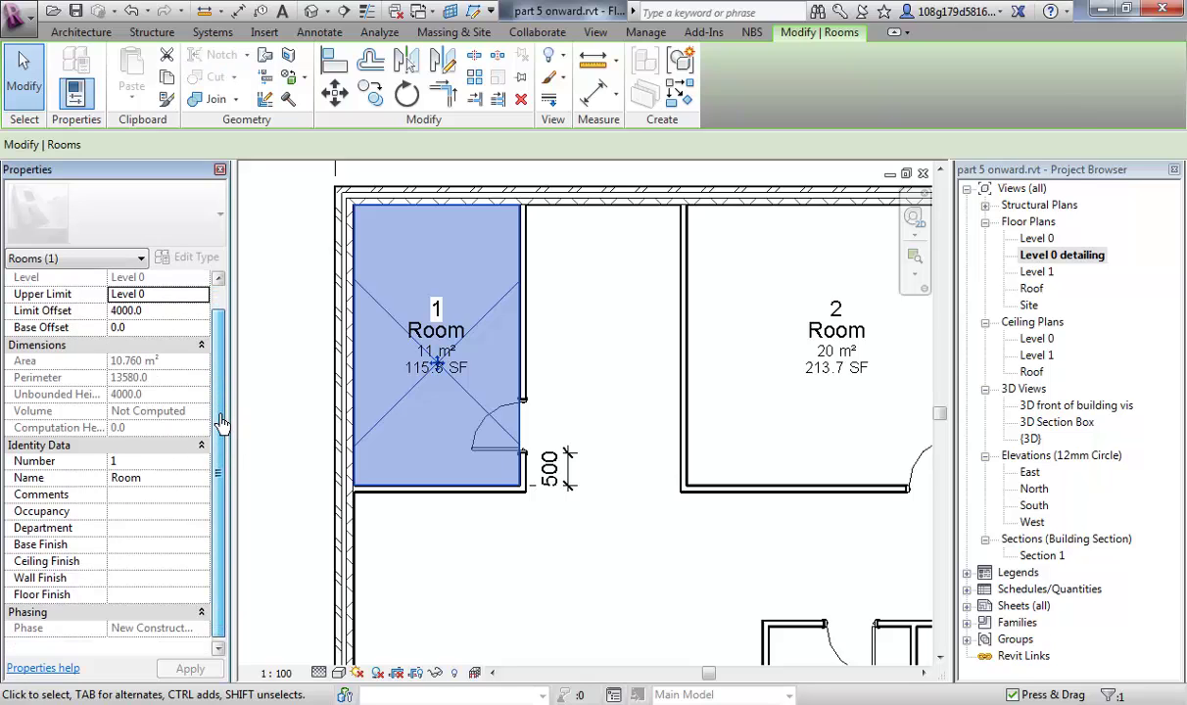
{"action": "left_click", "coordinate": [597, 408]}
{"action": "scroll", "coordinate": [598, 421], "scroll_direction": "down", "scroll_amount": 2}
{"action": "scroll", "coordinate": [599, 421], "scroll_direction": "up", "scroll_amount": 2}
{"action": "scroll", "coordinate": [599, 429], "scroll_direction": "down", "scroll_amount": 1}
{"action": "scroll", "coordinate": [600, 429], "scroll_direction": "up", "scroll_amount": 2}
{"action": "scroll", "coordinate": [555, 411], "scroll_direction": "down", "scroll_amount": 1}
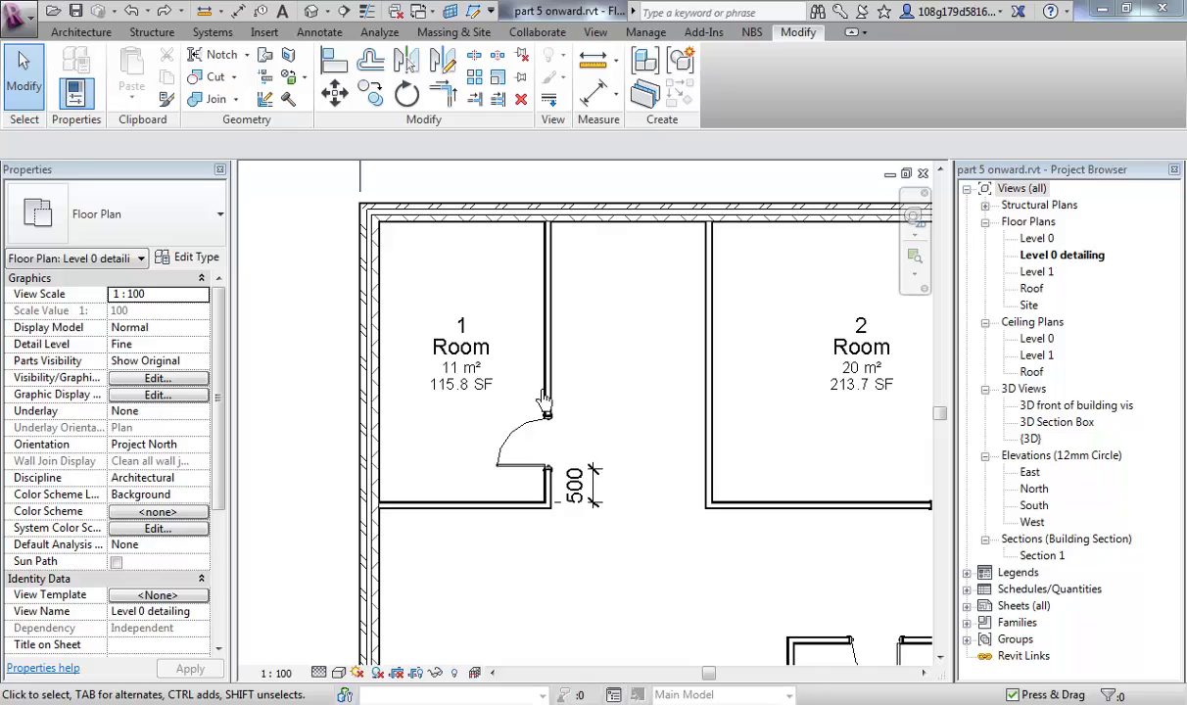
{"action": "left_click", "coordinate": [510, 340]}
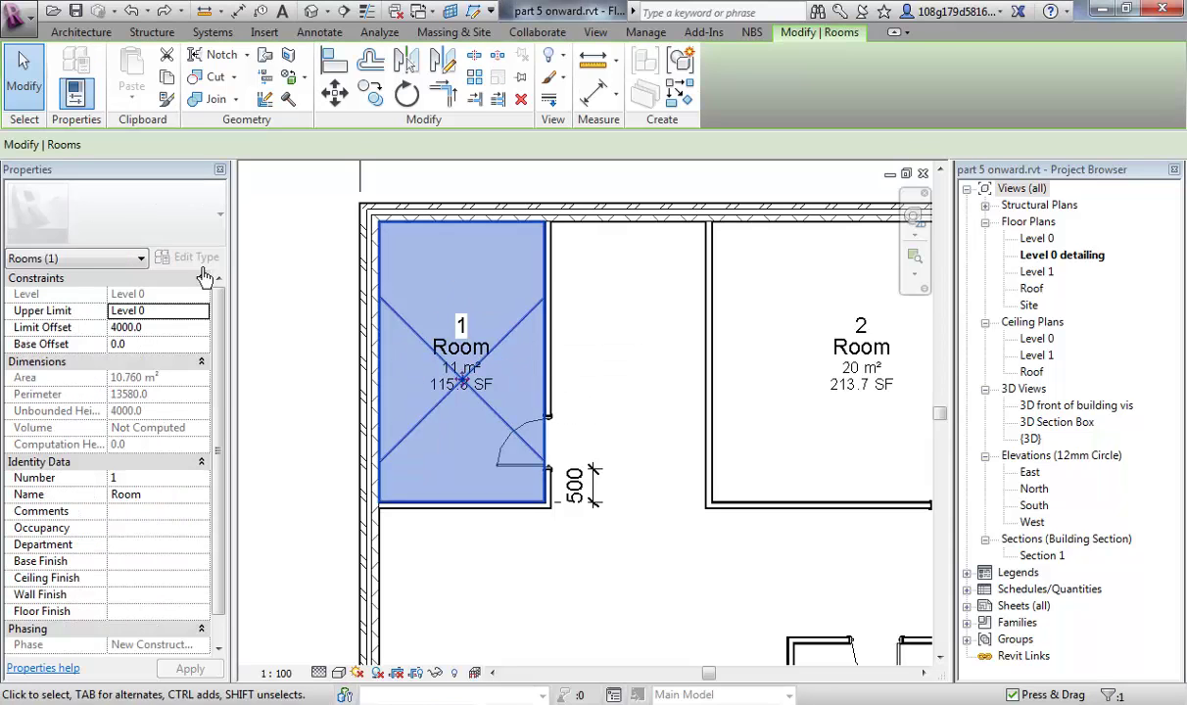
{"action": "left_click", "coordinate": [650, 353]}
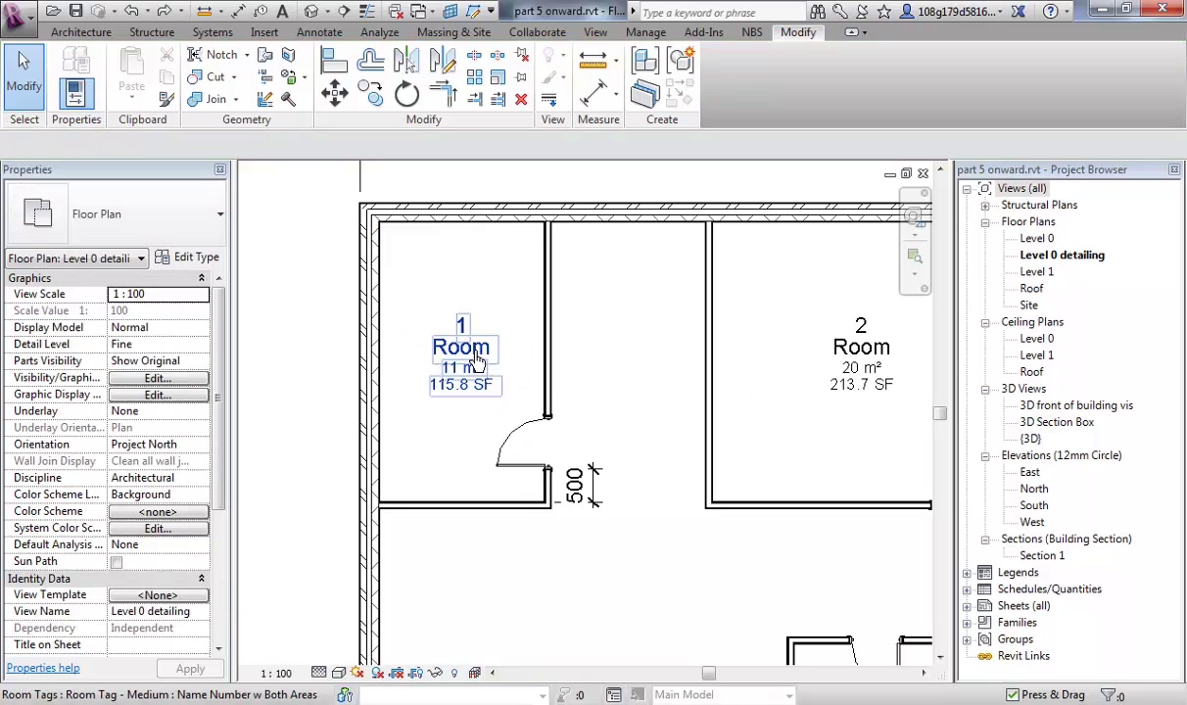
{"action": "left_click", "coordinate": [470, 359]}
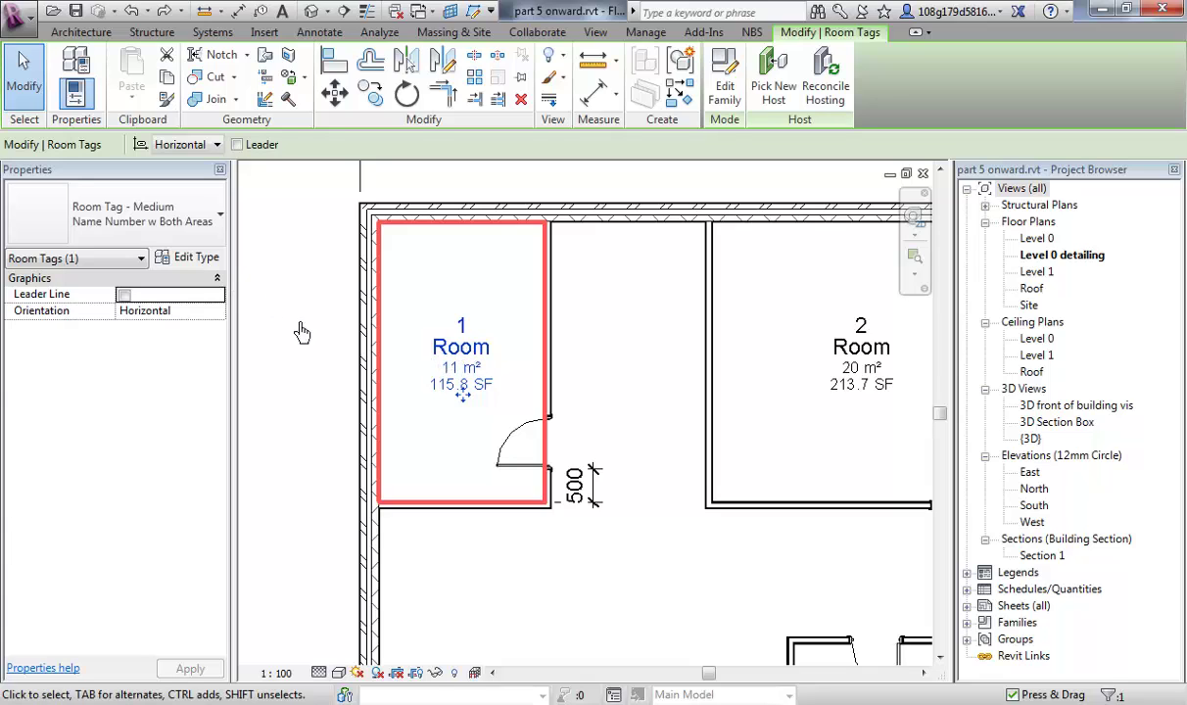
- Try Room 1's tag as number-and-name, Name Number w Metric Area, and Name Only types
{"action": "left_click", "coordinate": [221, 227]}
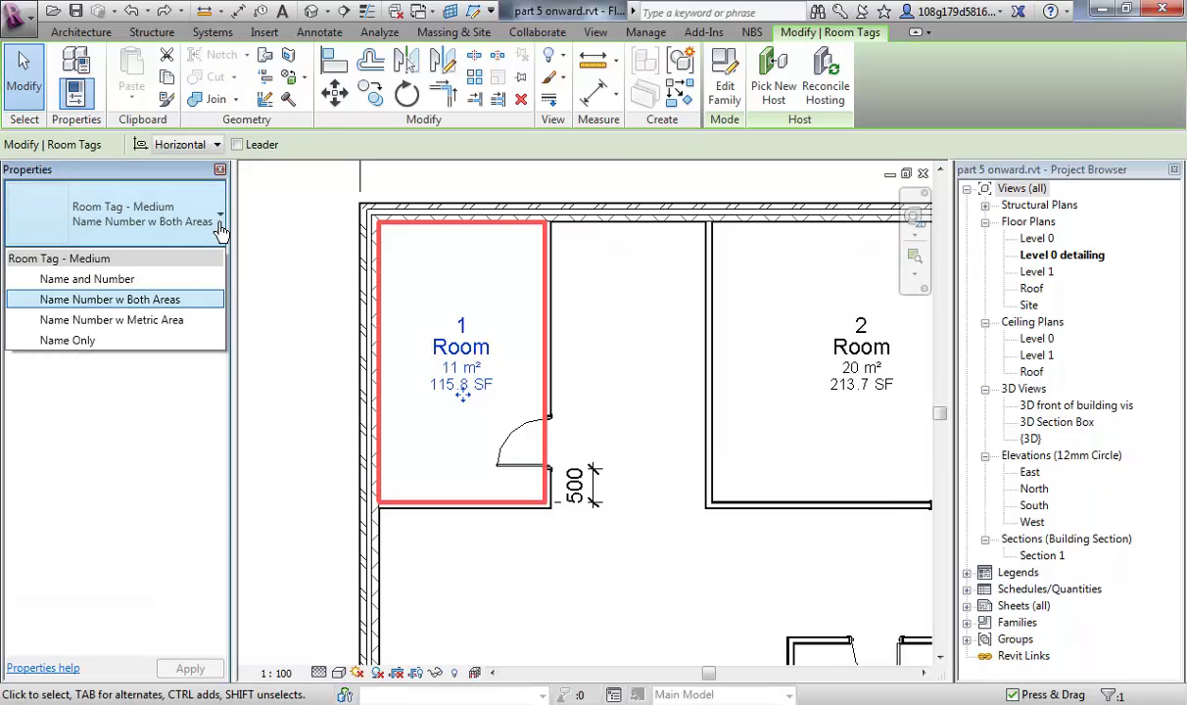
{"action": "left_click", "coordinate": [129, 279]}
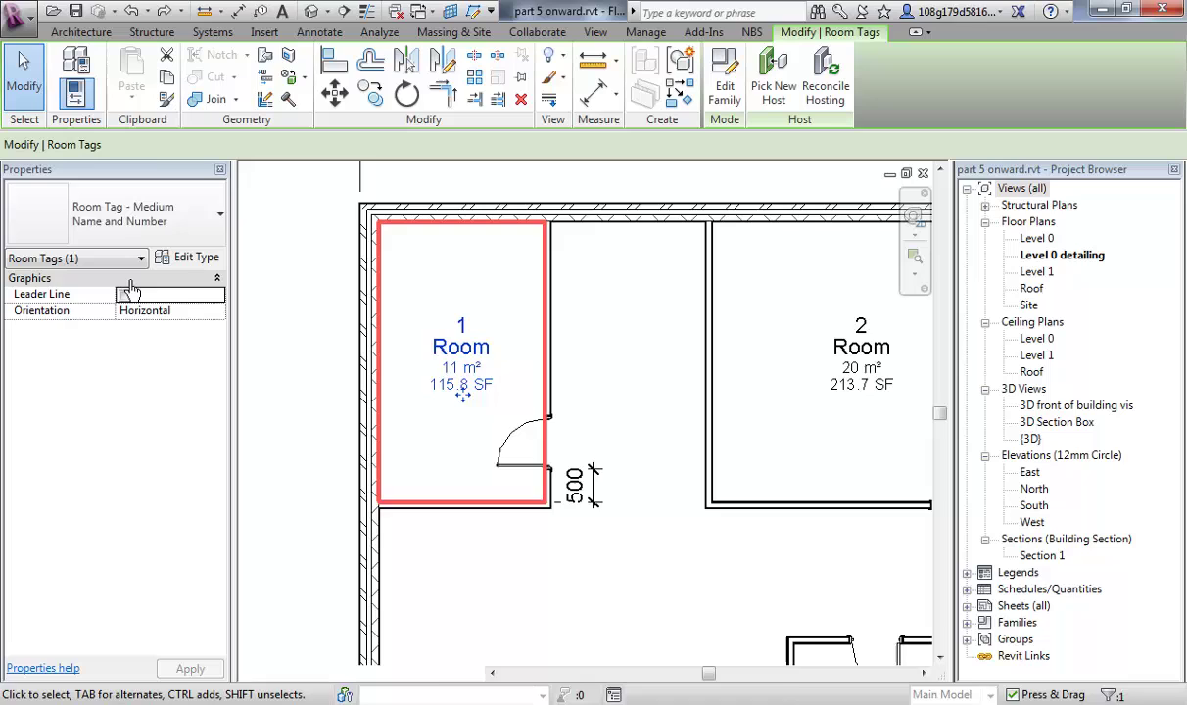
{"action": "left_click", "coordinate": [219, 227]}
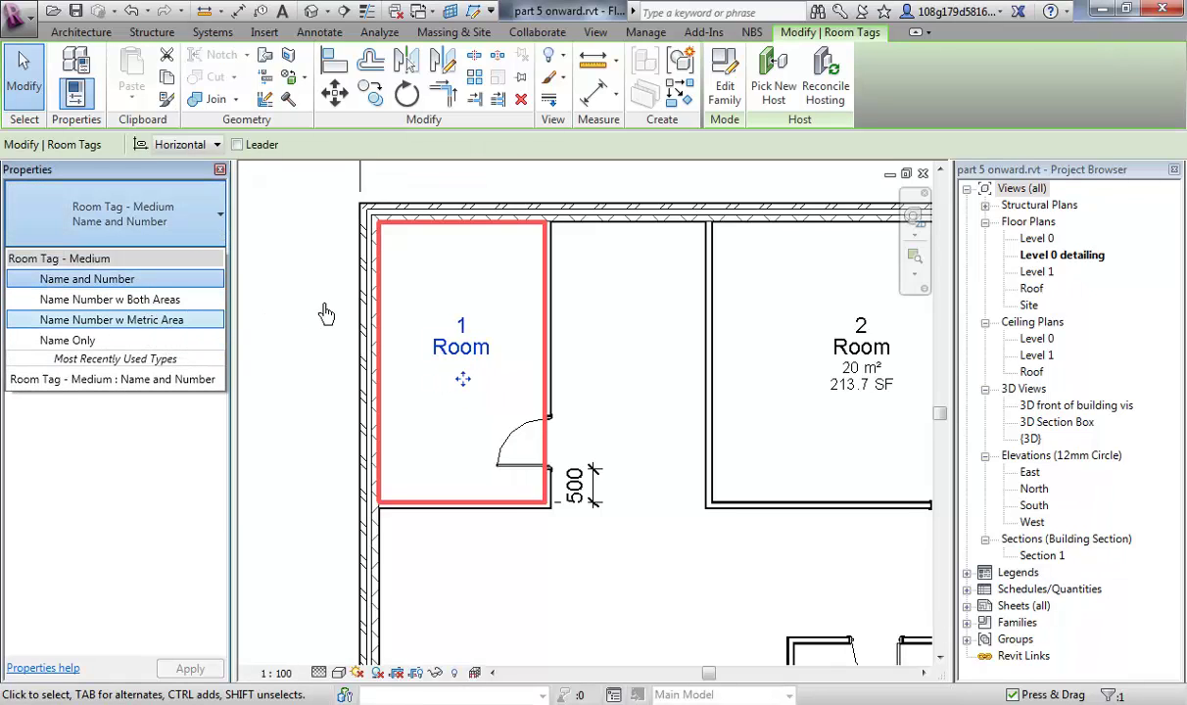
{"action": "left_click", "coordinate": [170, 321]}
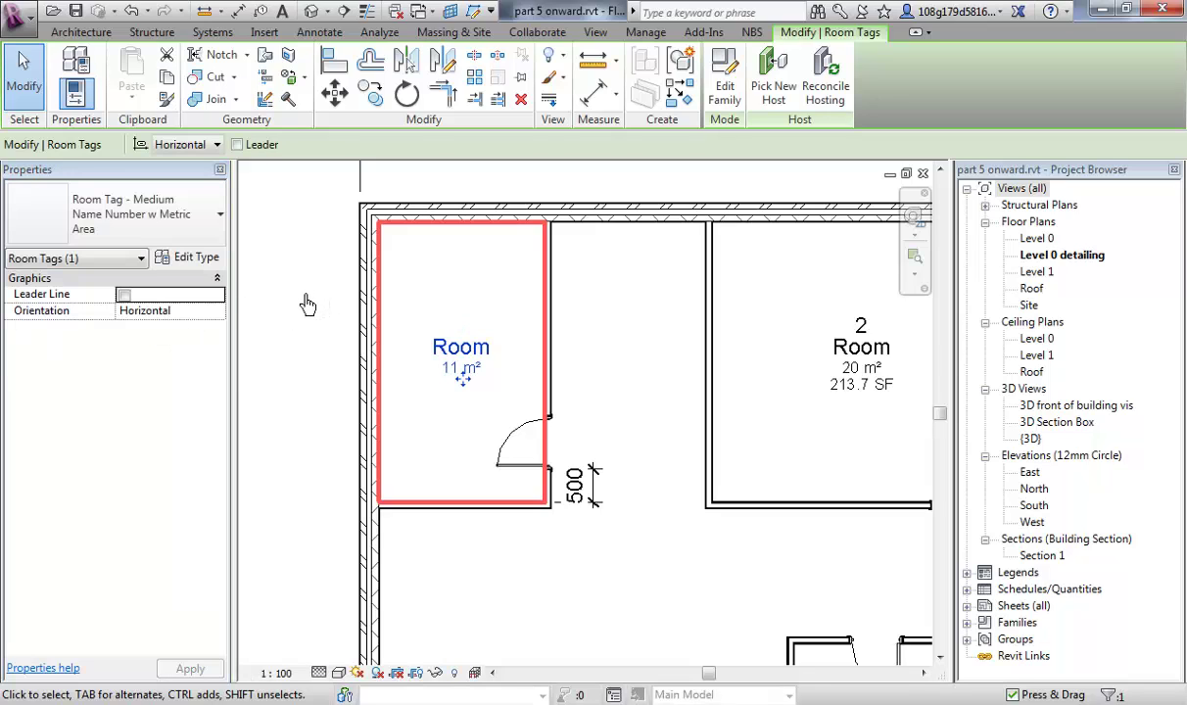
{"action": "left_click", "coordinate": [306, 326]}
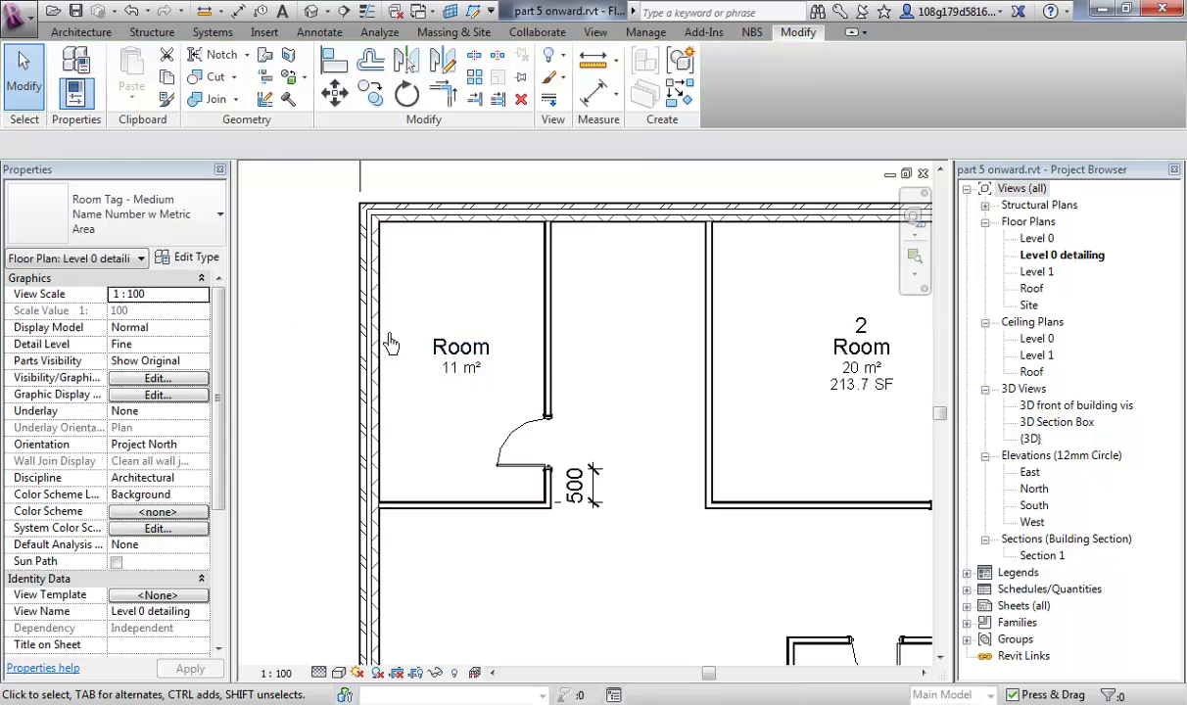
{"action": "left_click", "coordinate": [458, 373]}
{"action": "left_click", "coordinate": [215, 239]}
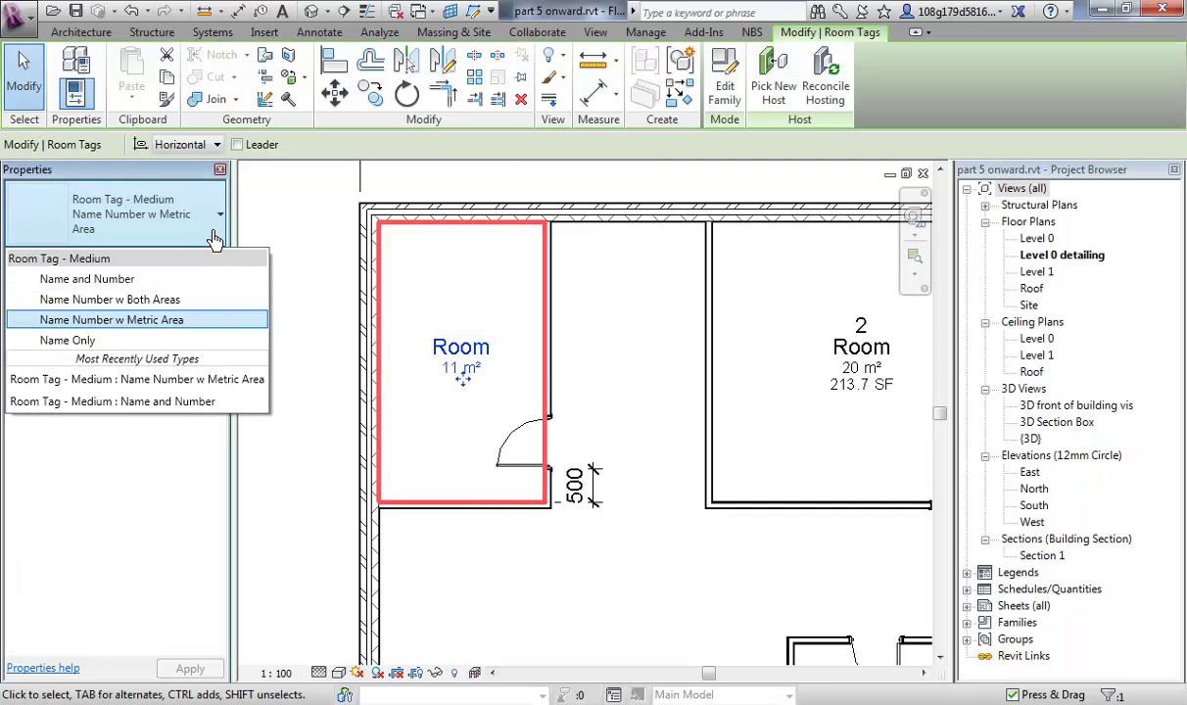
{"action": "left_click", "coordinate": [123, 340]}
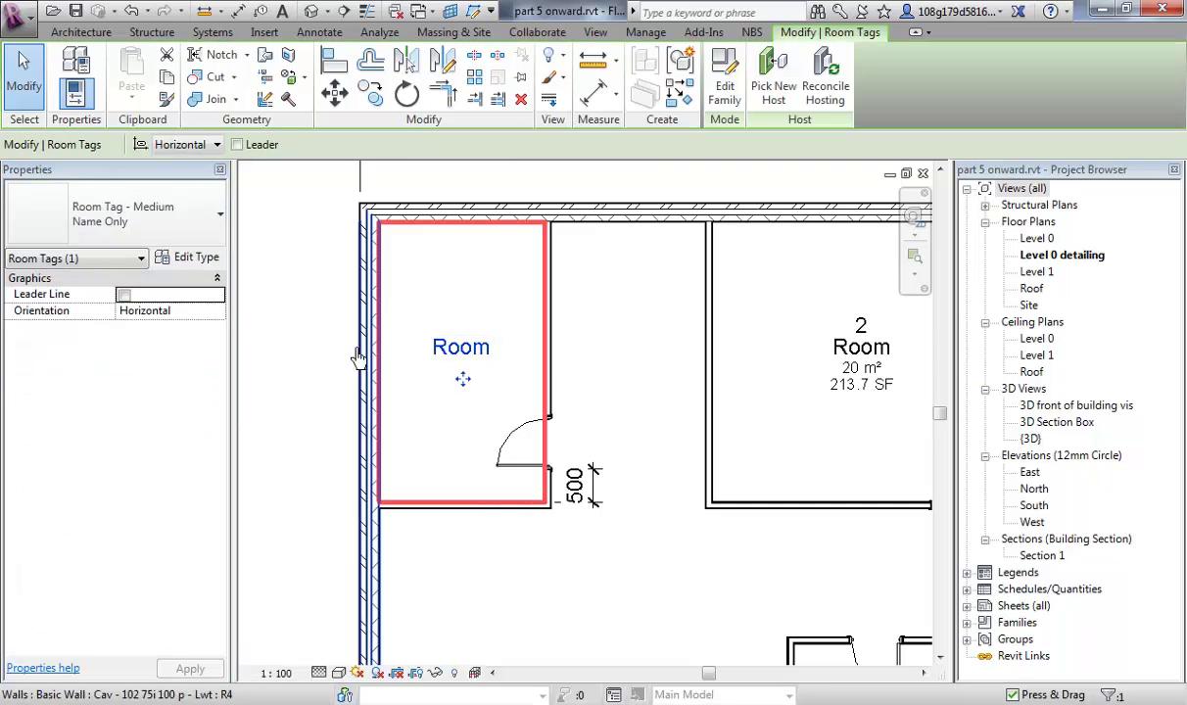
- Settle on Room Tag - Medium: Name Number w Both Areas, then bring Rooms 1 and 2 into view
{"action": "left_click", "coordinate": [473, 382]}
{"action": "left_click", "coordinate": [466, 353]}
{"action": "left_click", "coordinate": [216, 235]}
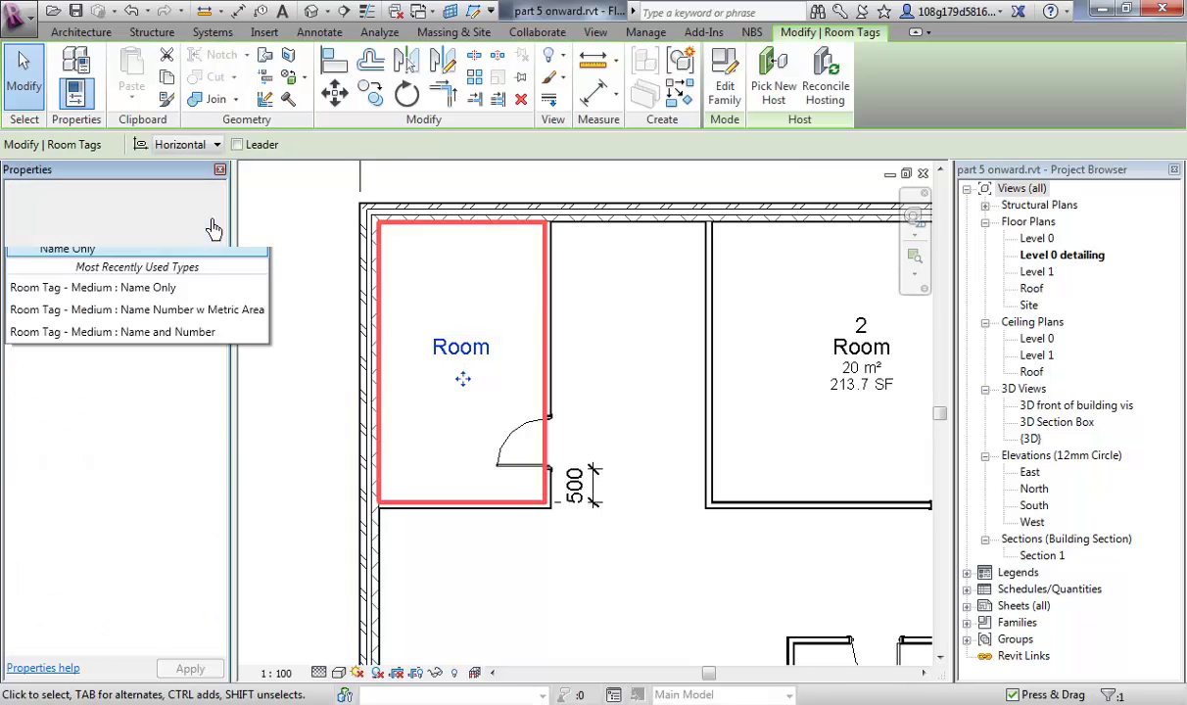
{"action": "left_click", "coordinate": [152, 300]}
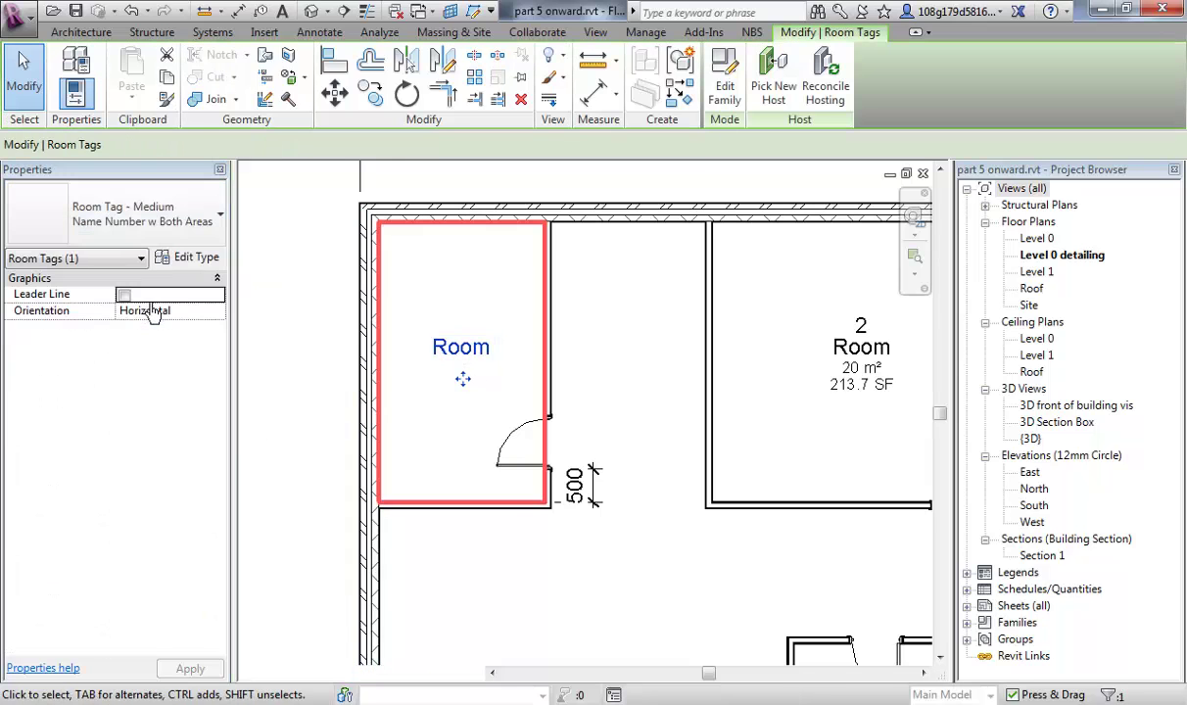
{"action": "left_click", "coordinate": [318, 315]}
{"action": "scroll", "coordinate": [322, 316], "scroll_direction": "down", "scroll_amount": 3}
{"action": "middle_click_drag", "start_coordinate": [321, 316], "coordinate": [636, 411]}
{"action": "scroll", "coordinate": [339, 362], "scroll_direction": "up", "scroll_amount": 2}
{"action": "scroll", "coordinate": [340, 362], "scroll_direction": "up", "scroll_amount": 3}
{"action": "scroll", "coordinate": [707, 419], "scroll_direction": "down", "scroll_amount": 3}
{"action": "middle_click_drag", "start_coordinate": [707, 420], "coordinate": [503, 417]}
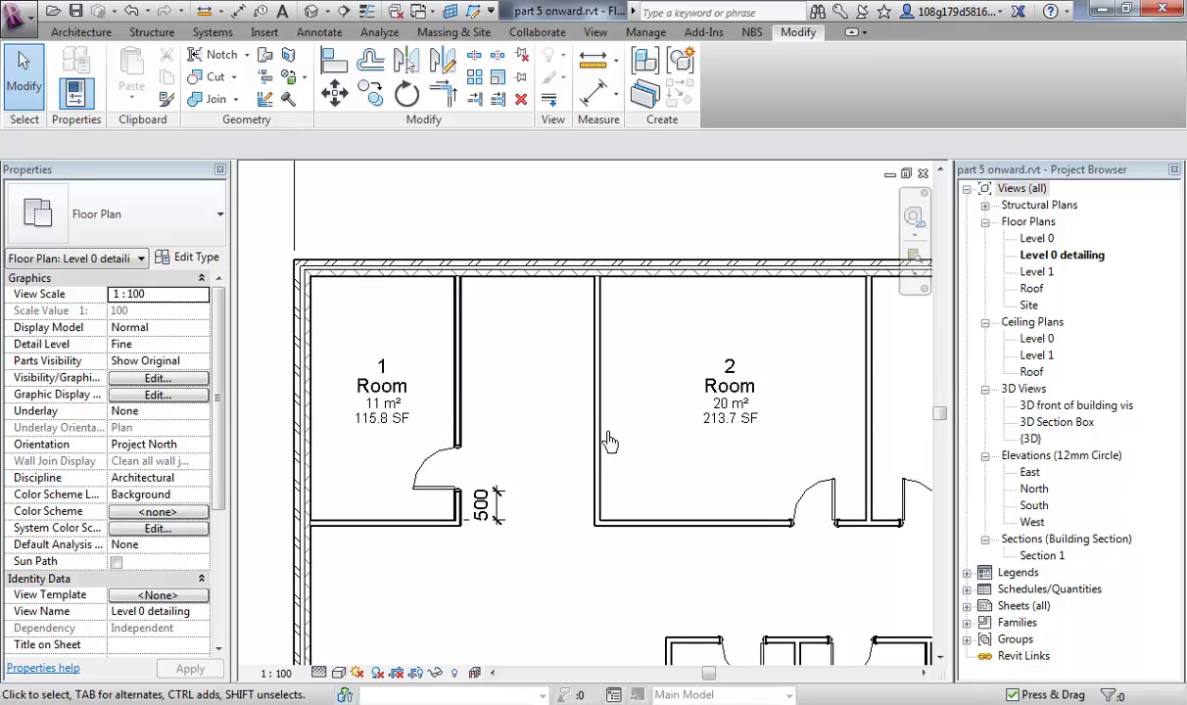
- Frame Rooms 1 and 2, then begin and abandon an edit of Room 1's name
{"action": "scroll", "coordinate": [608, 442], "scroll_direction": "down", "scroll_amount": 2}
{"action": "scroll", "coordinate": [537, 385], "scroll_direction": "up", "scroll_amount": 1}
{"action": "scroll", "coordinate": [529, 389], "scroll_direction": "down", "scroll_amount": 2}
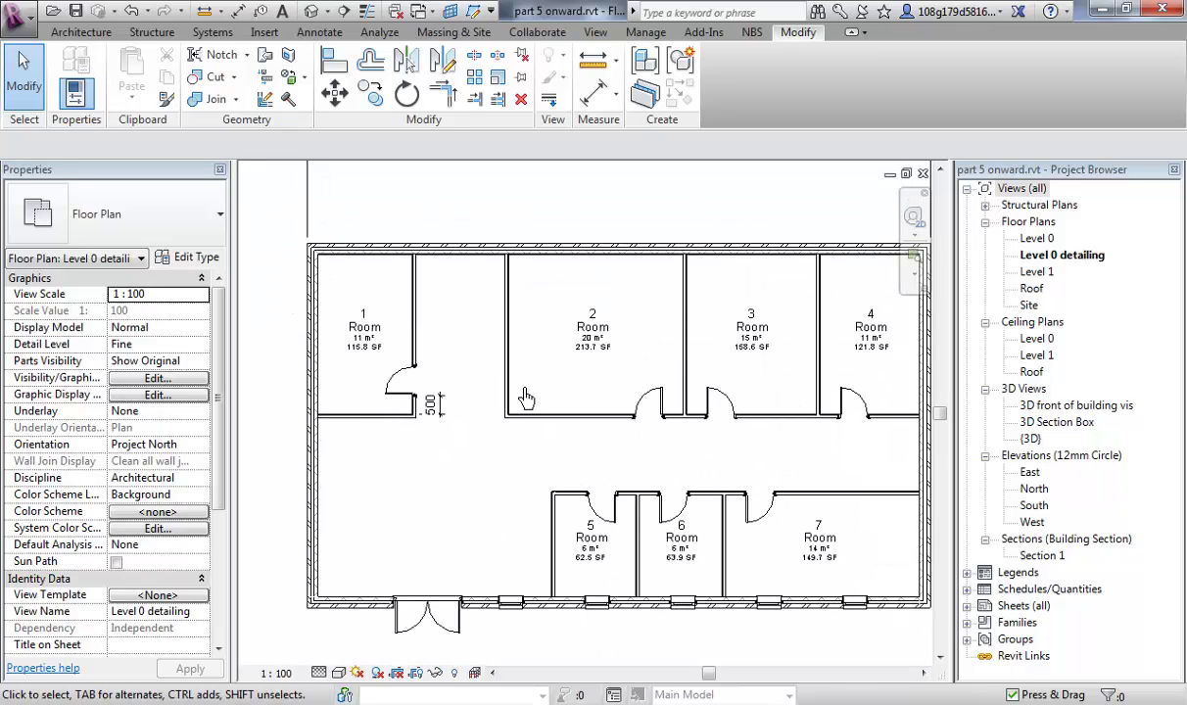
{"action": "middle_click_drag", "start_coordinate": [490, 384], "coordinate": [477, 391]}
{"action": "scroll", "coordinate": [471, 333], "scroll_direction": "up", "scroll_amount": 3}
{"action": "scroll", "coordinate": [529, 347], "scroll_direction": "up", "scroll_amount": 2}
{"action": "middle_click_drag", "start_coordinate": [443, 346], "coordinate": [549, 385]}
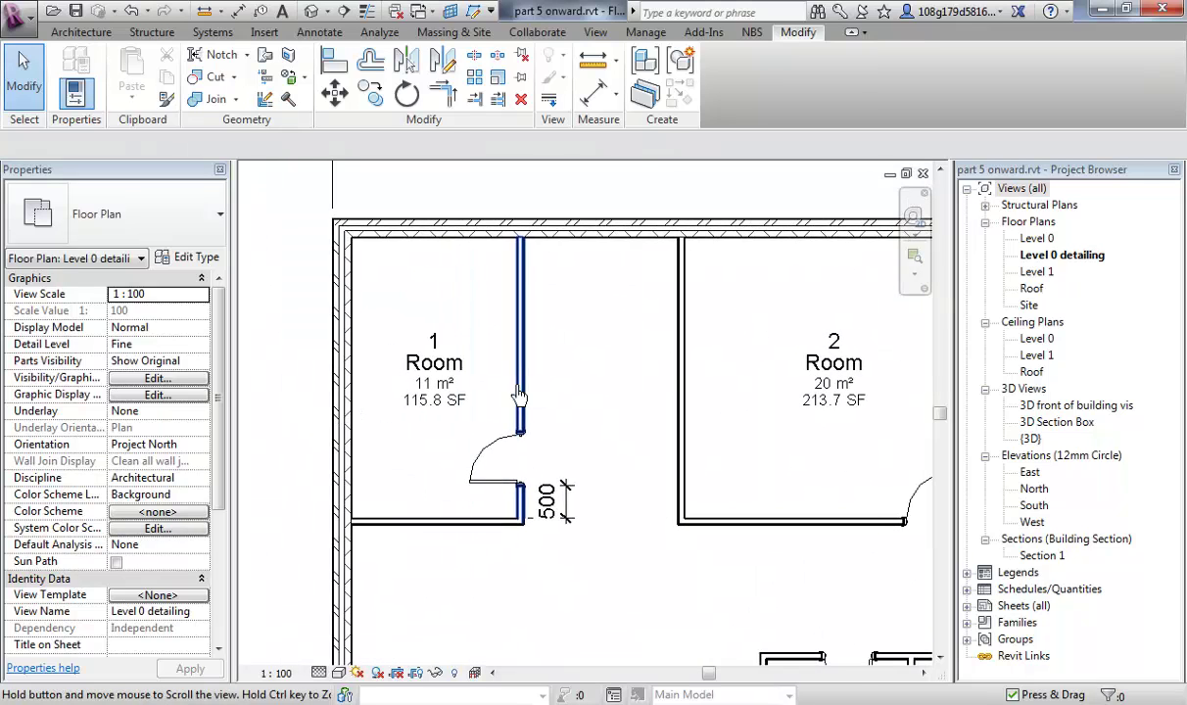
{"action": "left_click", "coordinate": [457, 370]}
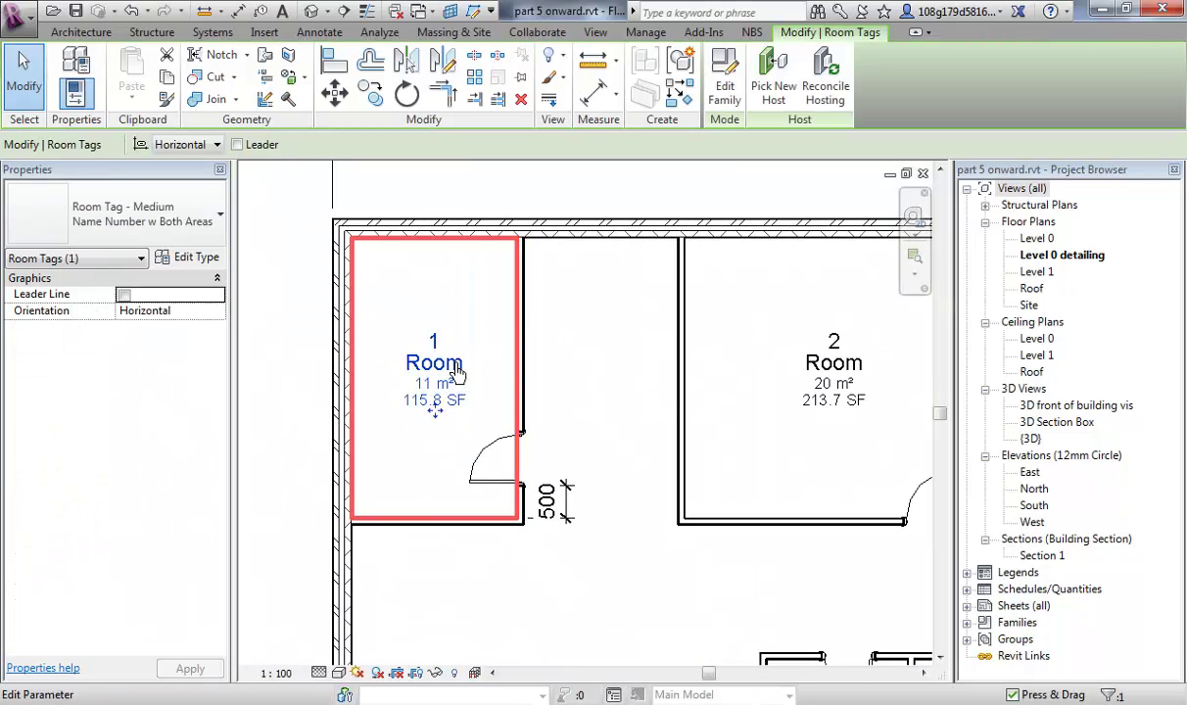
{"action": "left_click", "coordinate": [457, 372]}
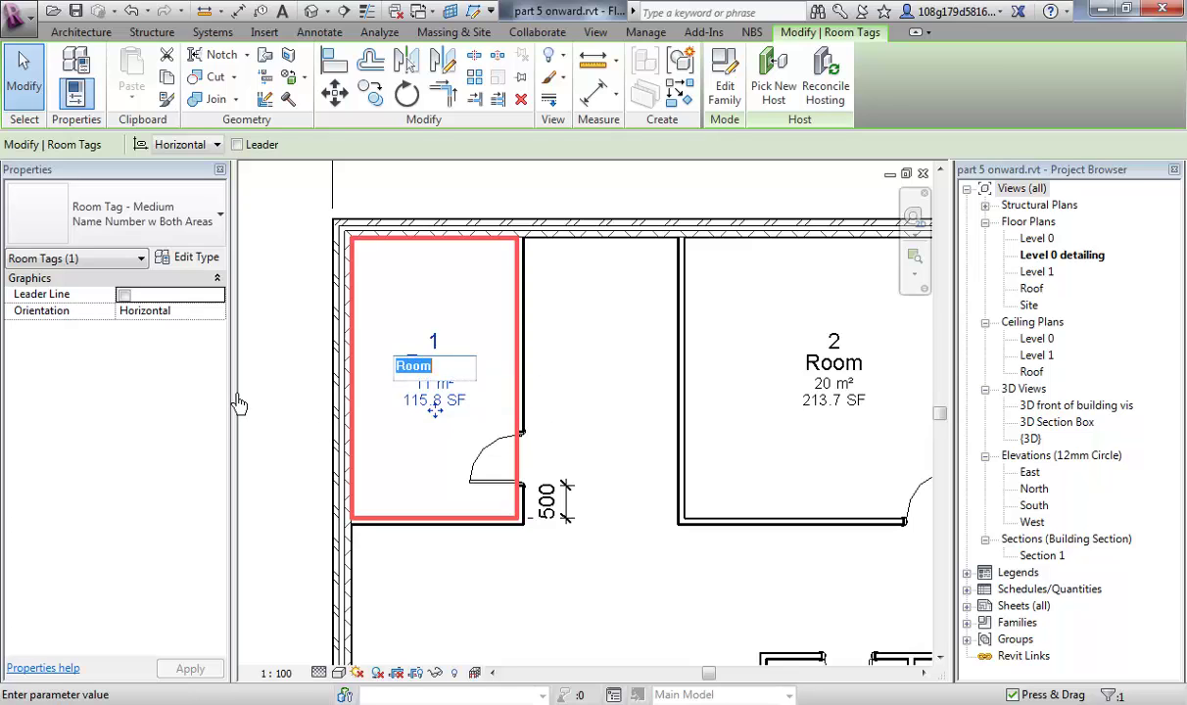
{"action": "left_click", "coordinate": [280, 396]}
{"action": "left_click", "coordinate": [568, 353]}
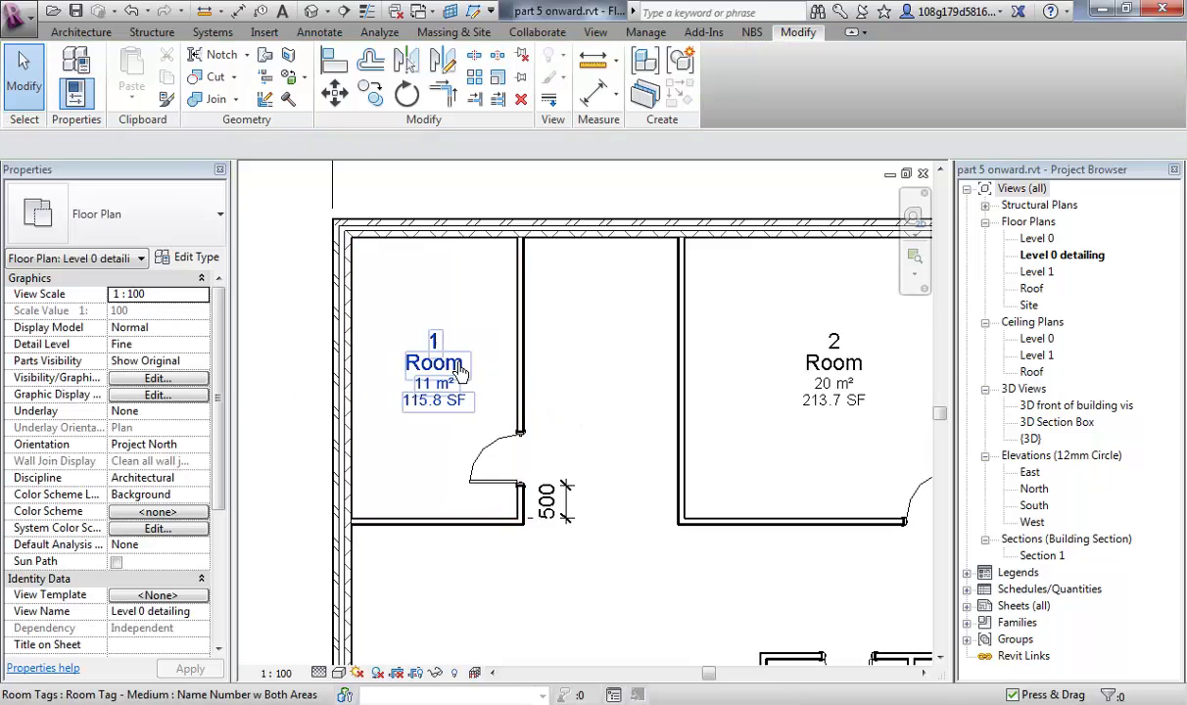
- Rename Rooms 1 and 2 to Office
{"action": "left_click", "coordinate": [459, 375]}
{"action": "left_click", "coordinate": [459, 375]}
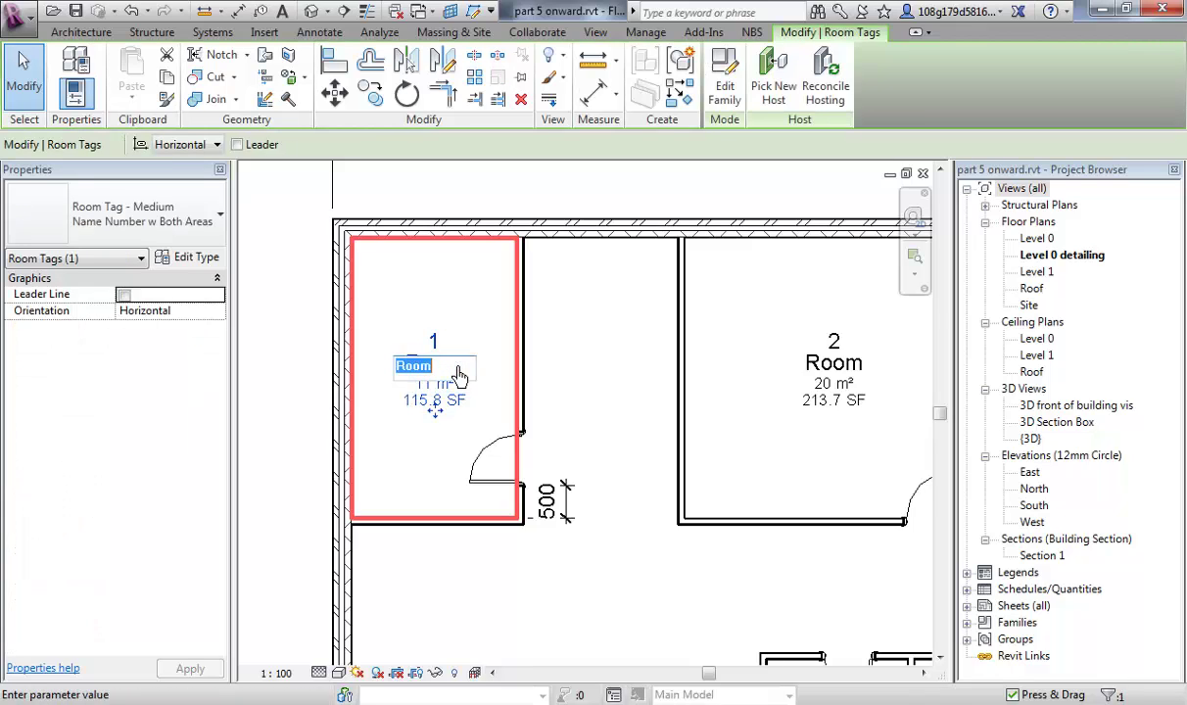
{"action": "type", "text": "Office"}
{"action": "left_click", "coordinate": [589, 412]}
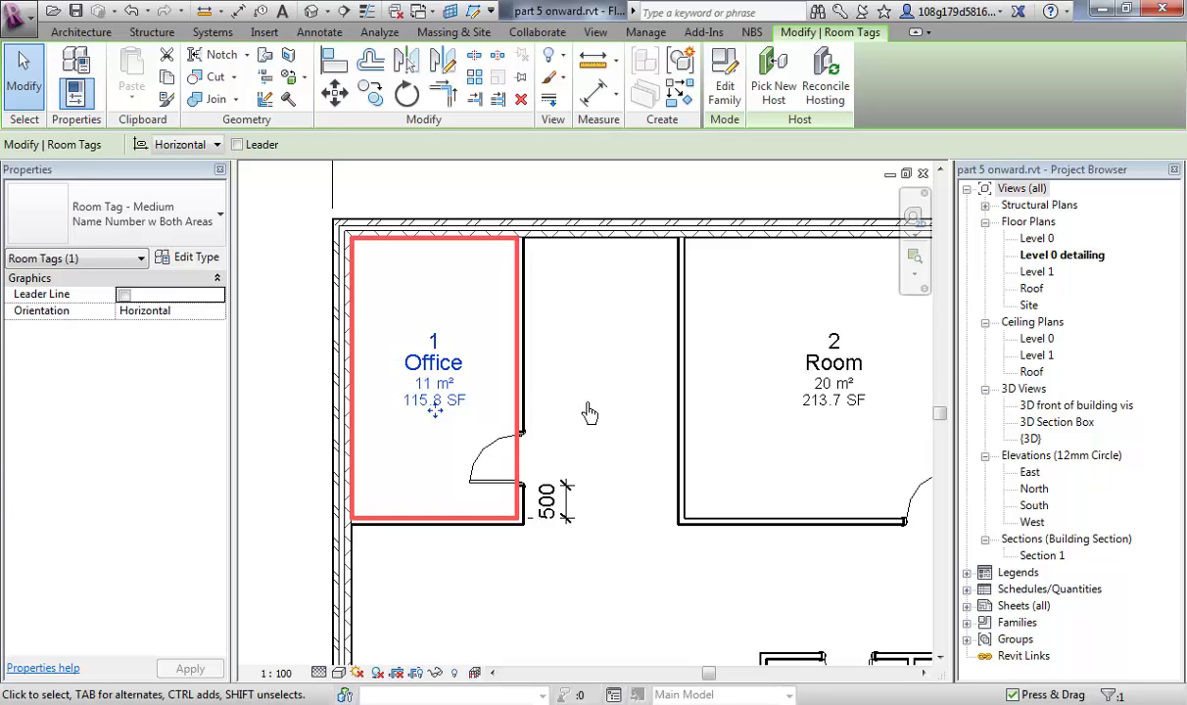
{"action": "scroll", "coordinate": [543, 357], "scroll_direction": "down", "scroll_amount": 3}
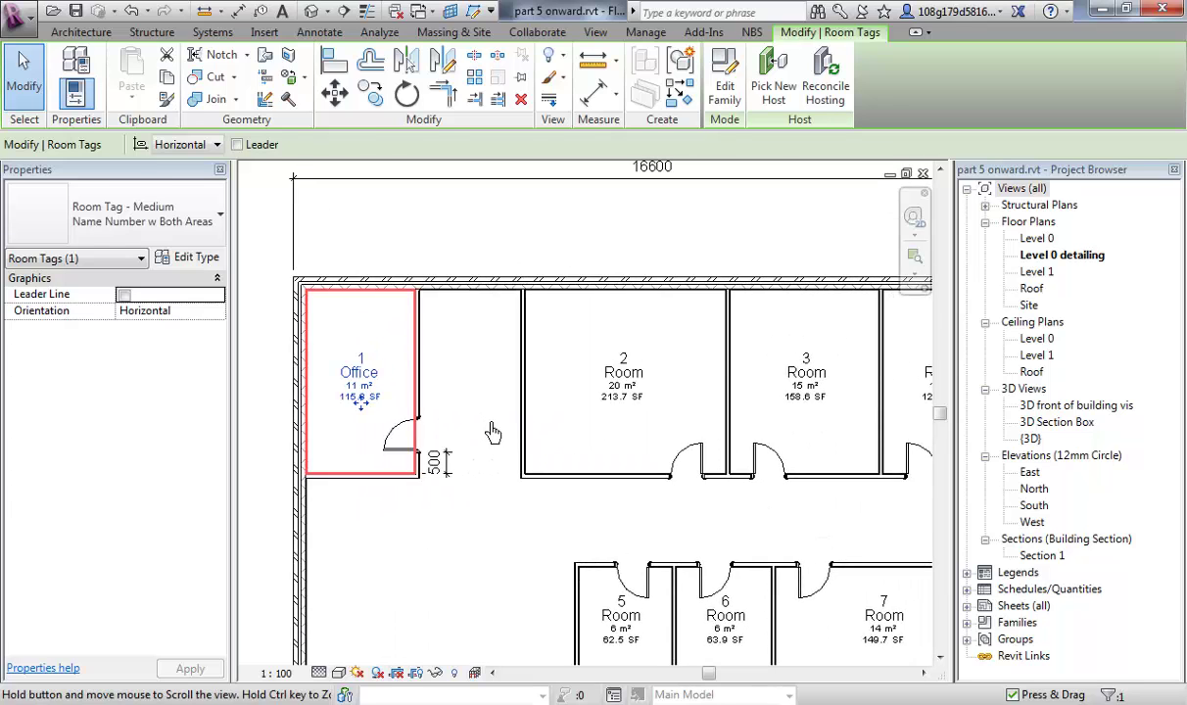
{"action": "left_click", "coordinate": [634, 381]}
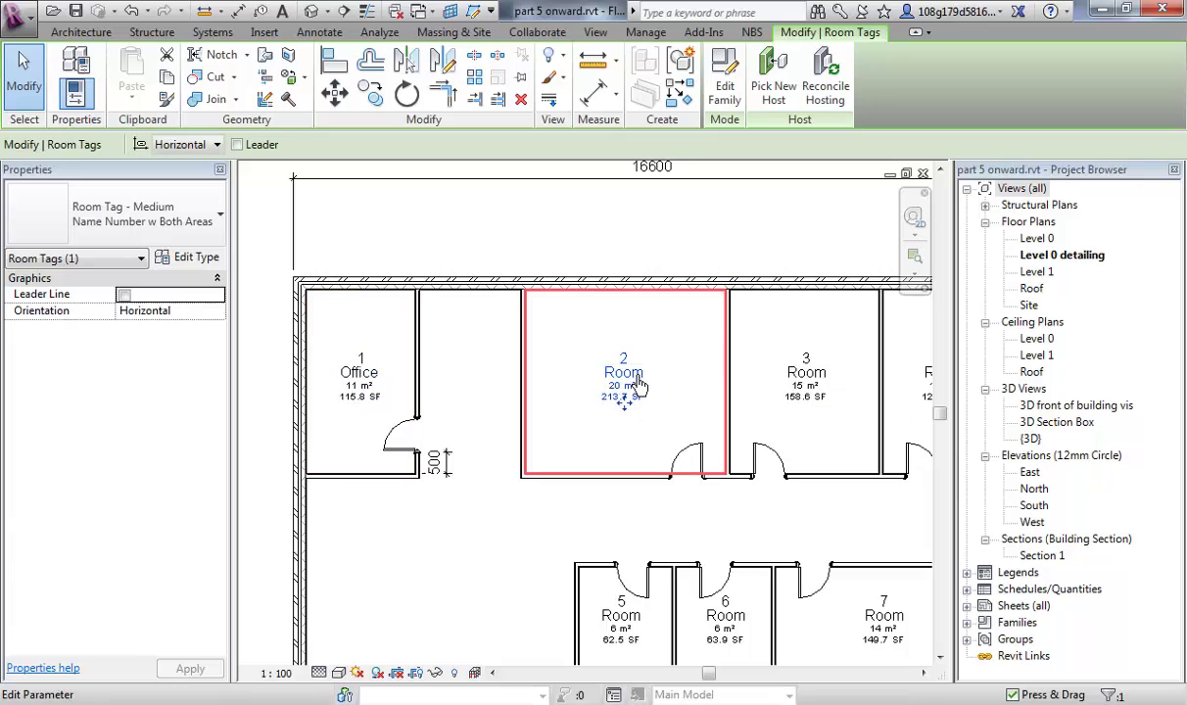
{"action": "left_click", "coordinate": [634, 381]}
{"action": "type", "text": "Office"}
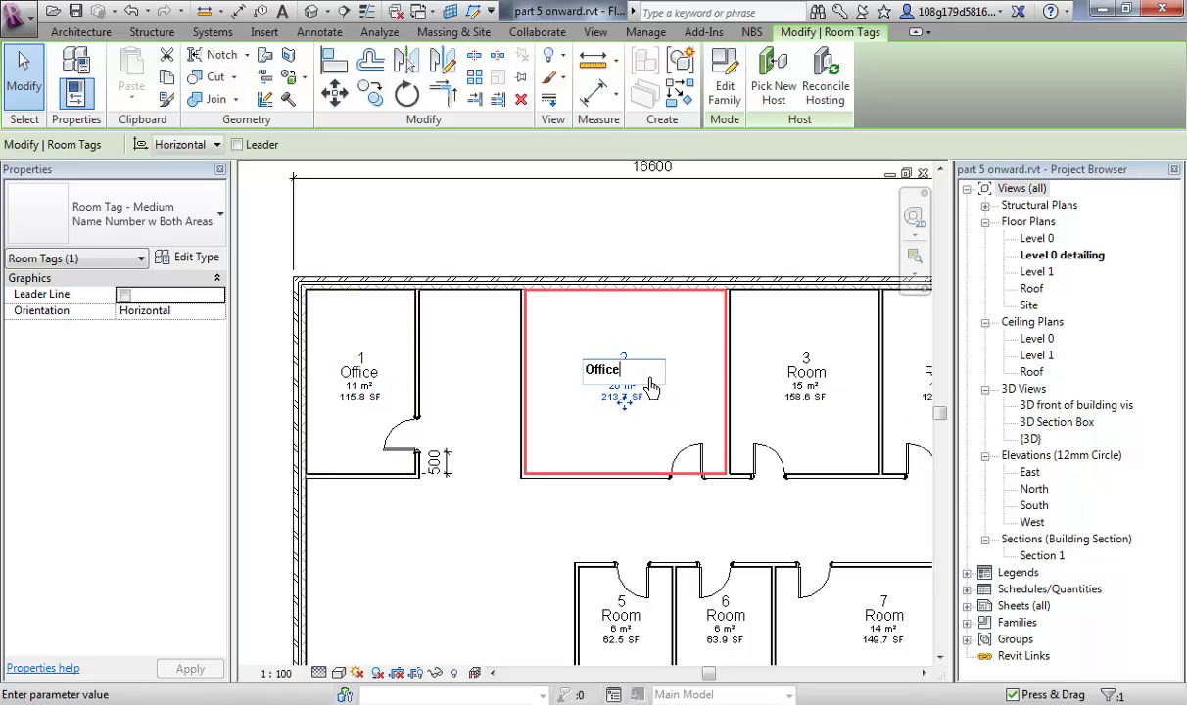
{"action": "left_click", "coordinate": [578, 431]}
{"action": "scroll", "coordinate": [659, 425], "scroll_direction": "down", "scroll_amount": 2}
{"action": "scroll", "coordinate": [635, 441], "scroll_direction": "up", "scroll_amount": 3}
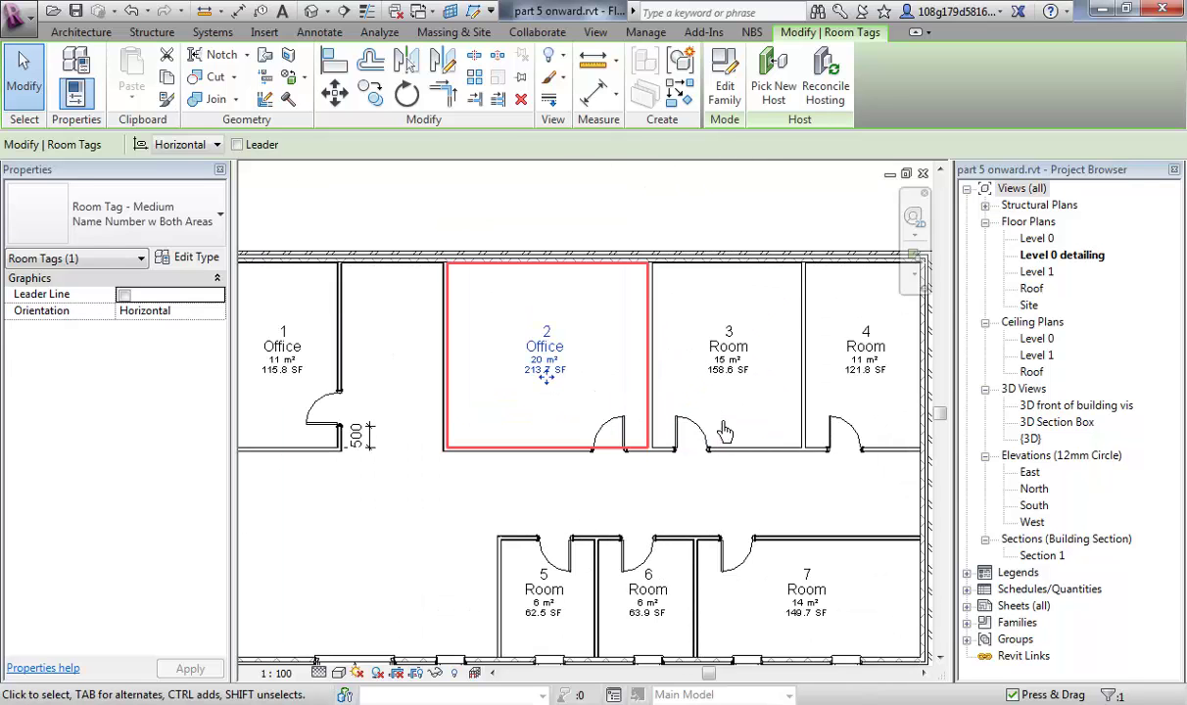
{"action": "scroll", "coordinate": [690, 392], "scroll_direction": "up", "scroll_amount": 2}
- Rename Room 3 to Kitchen
{"action": "left_click", "coordinate": [697, 386]}
{"action": "left_click", "coordinate": [695, 383]}
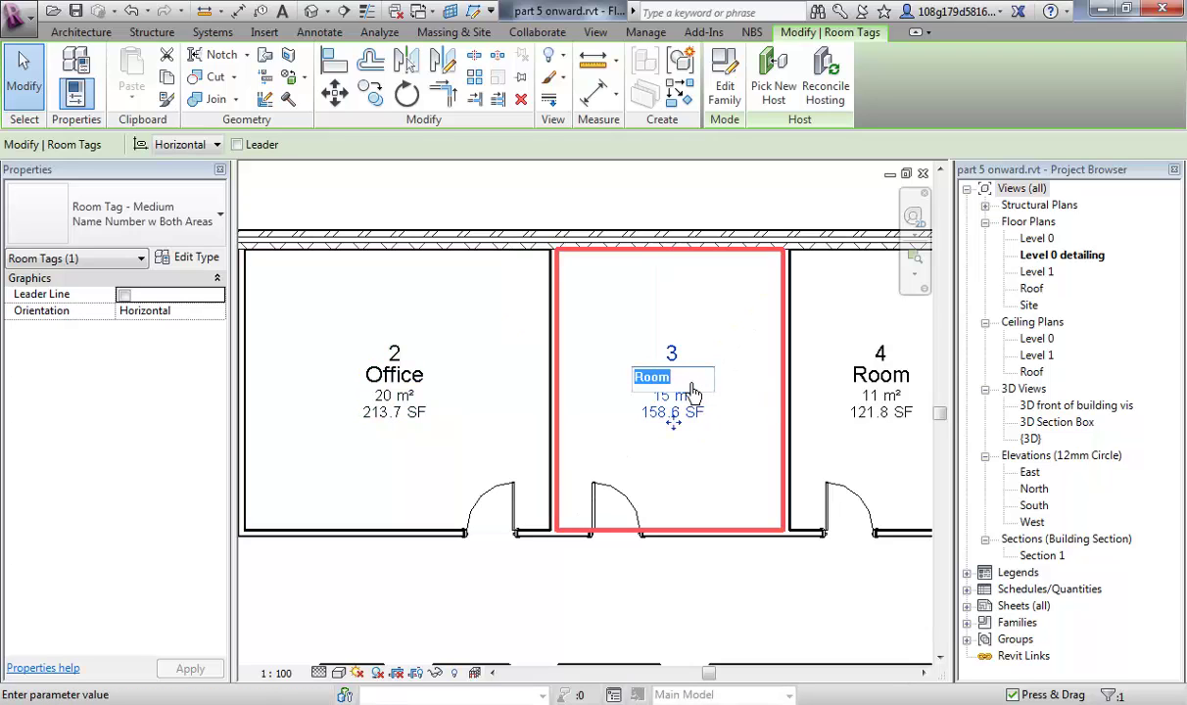
{"action": "type", "text": "Kitchen"}
{"action": "key", "text": "Return"}
- Close the accidentally opened room tag family without saving changes
{"action": "middle_click_drag", "start_coordinate": [892, 377], "coordinate": [773, 387]}
{"action": "double_click", "coordinate": [773, 386]}
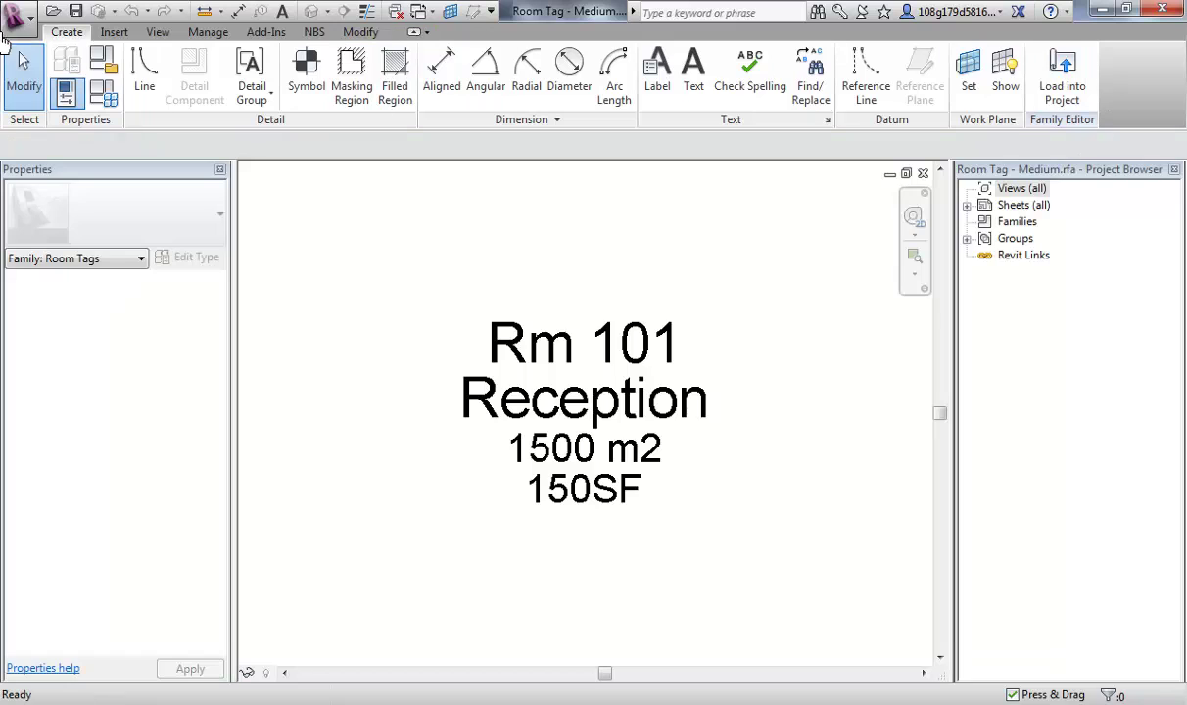
{"action": "left_click", "coordinate": [29, 25]}
{"action": "left_click", "coordinate": [51, 529]}
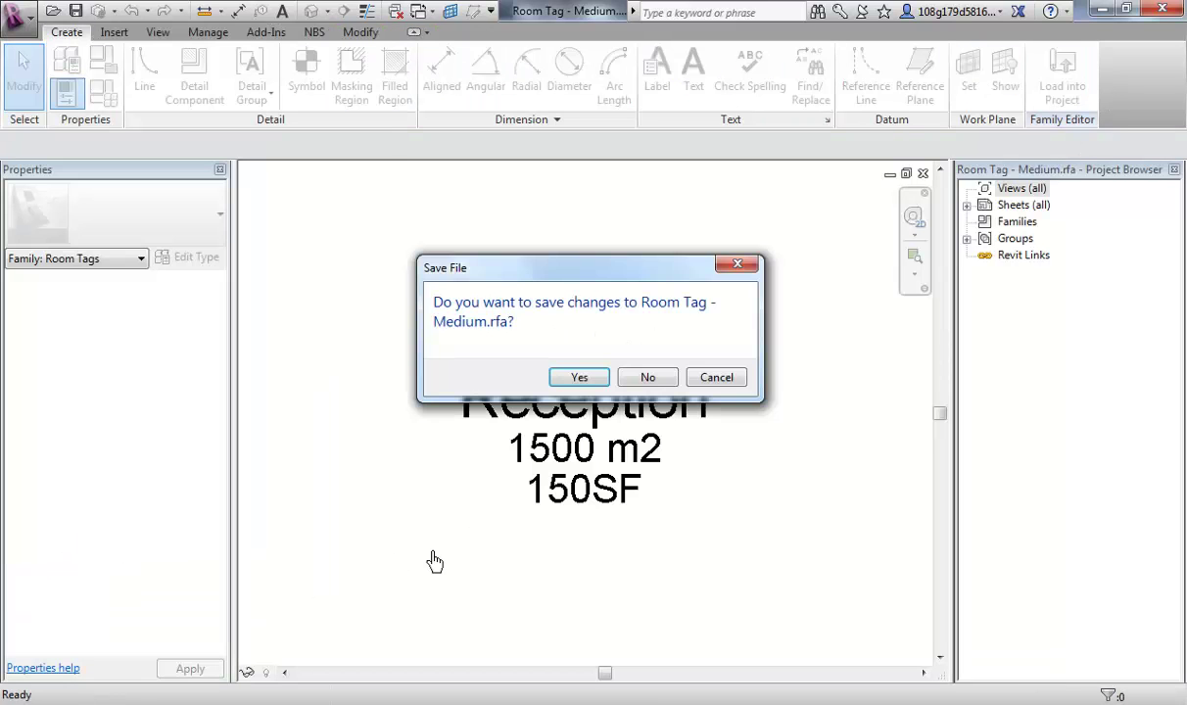
{"action": "left_click", "coordinate": [631, 377]}
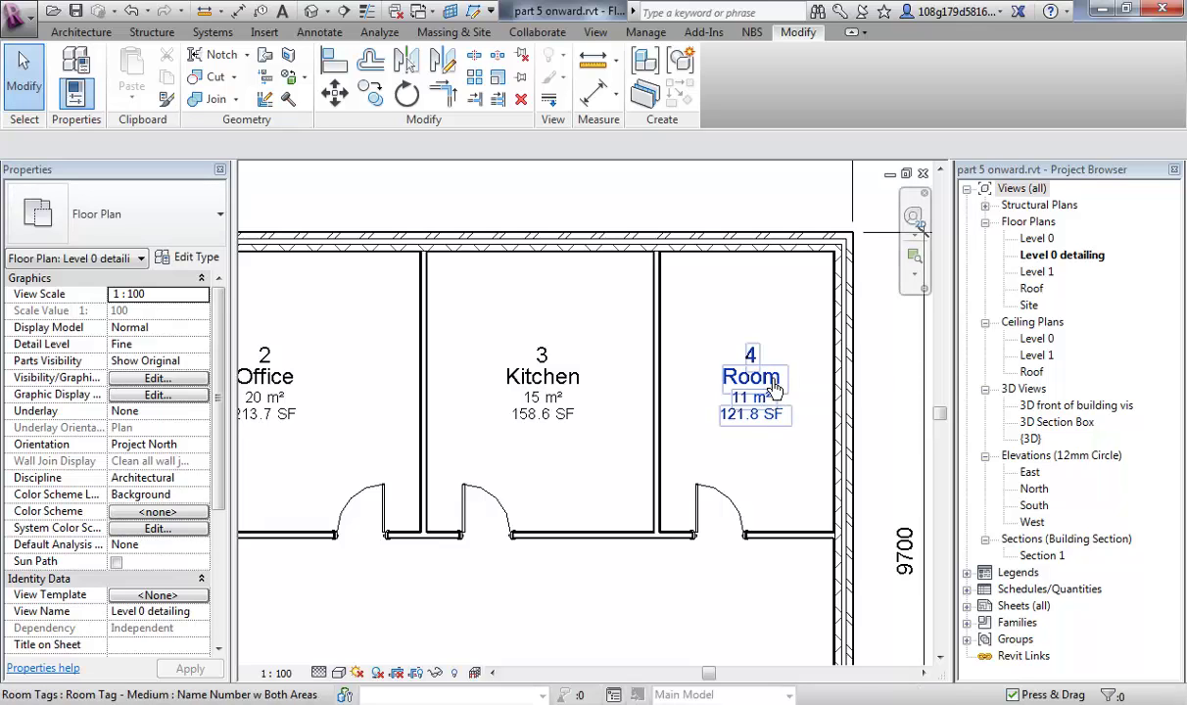
- Rename Room 4 to WC and Room 7 to Office
{"action": "left_click", "coordinate": [776, 390]}
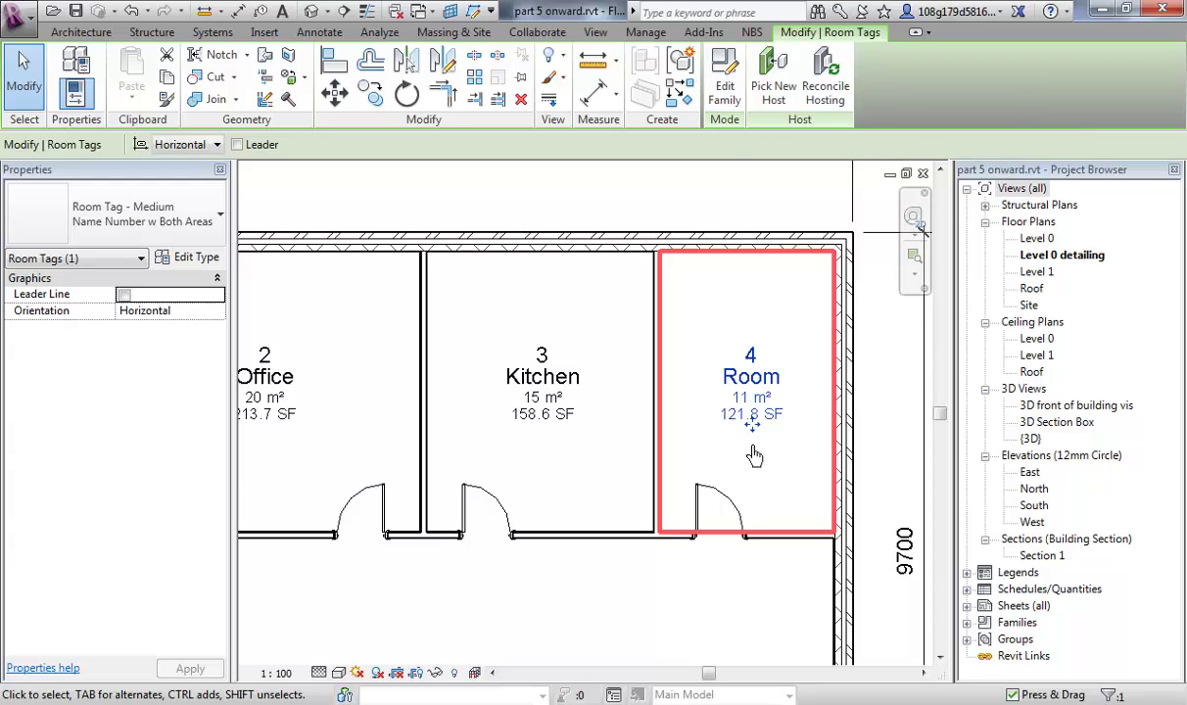
{"action": "left_click", "coordinate": [762, 380]}
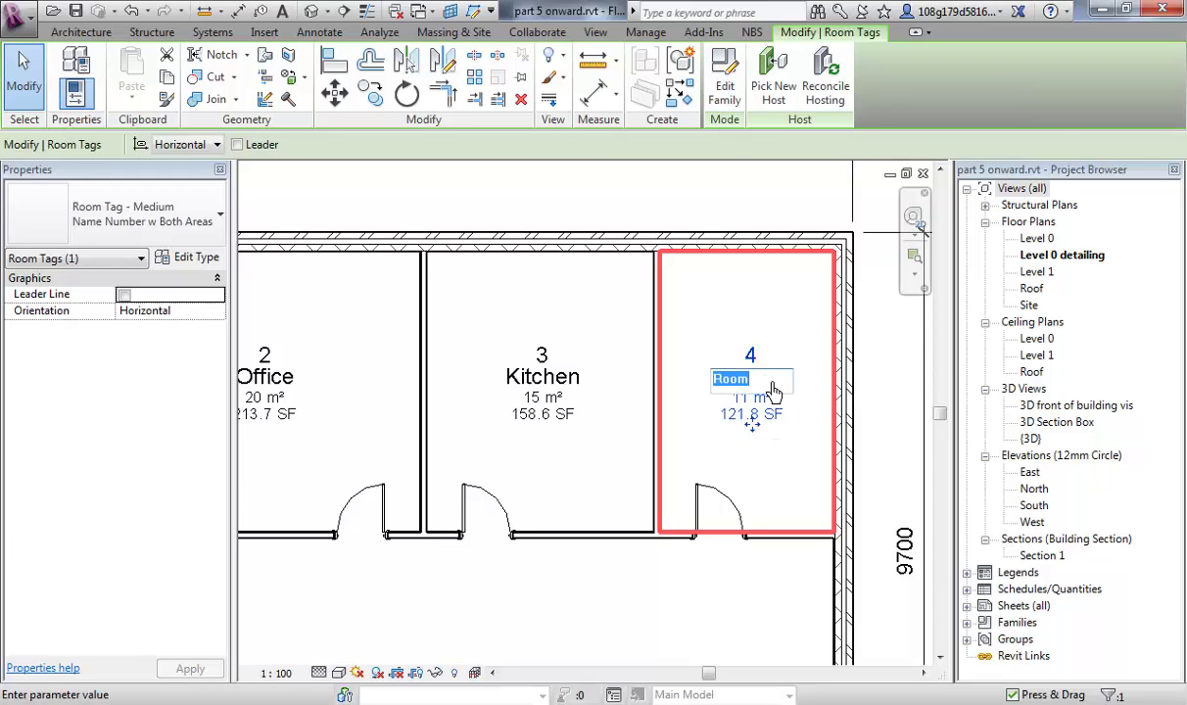
{"action": "type", "text": "wc"}
{"action": "left_click", "coordinate": [724, 614]}
{"action": "scroll", "coordinate": [717, 615], "scroll_direction": "down", "scroll_amount": 4}
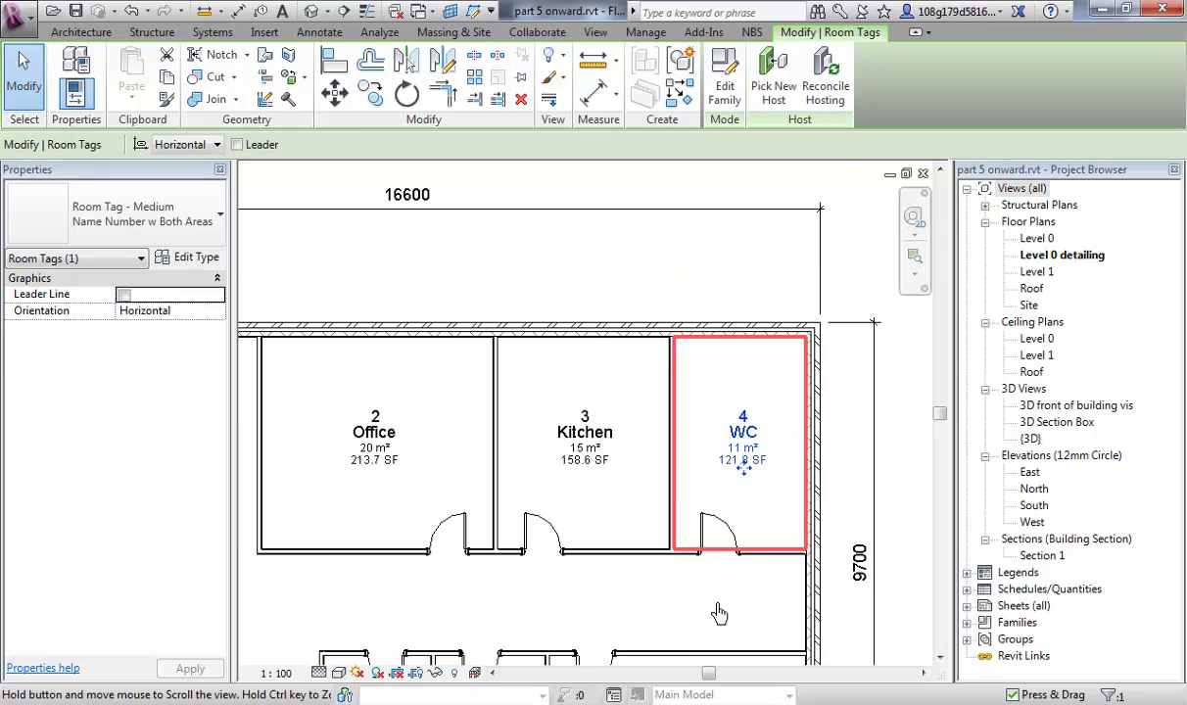
{"action": "scroll", "coordinate": [749, 601], "scroll_direction": "up", "scroll_amount": 2}
{"action": "left_click", "coordinate": [718, 555]}
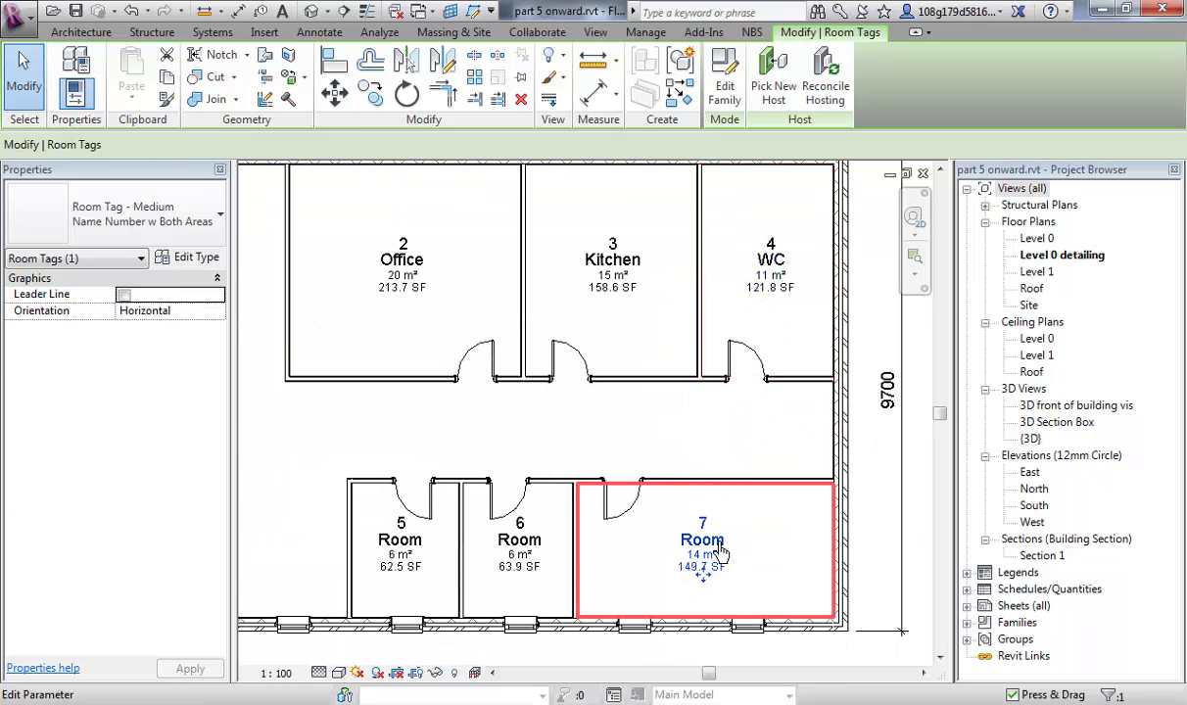
{"action": "left_click", "coordinate": [718, 550]}
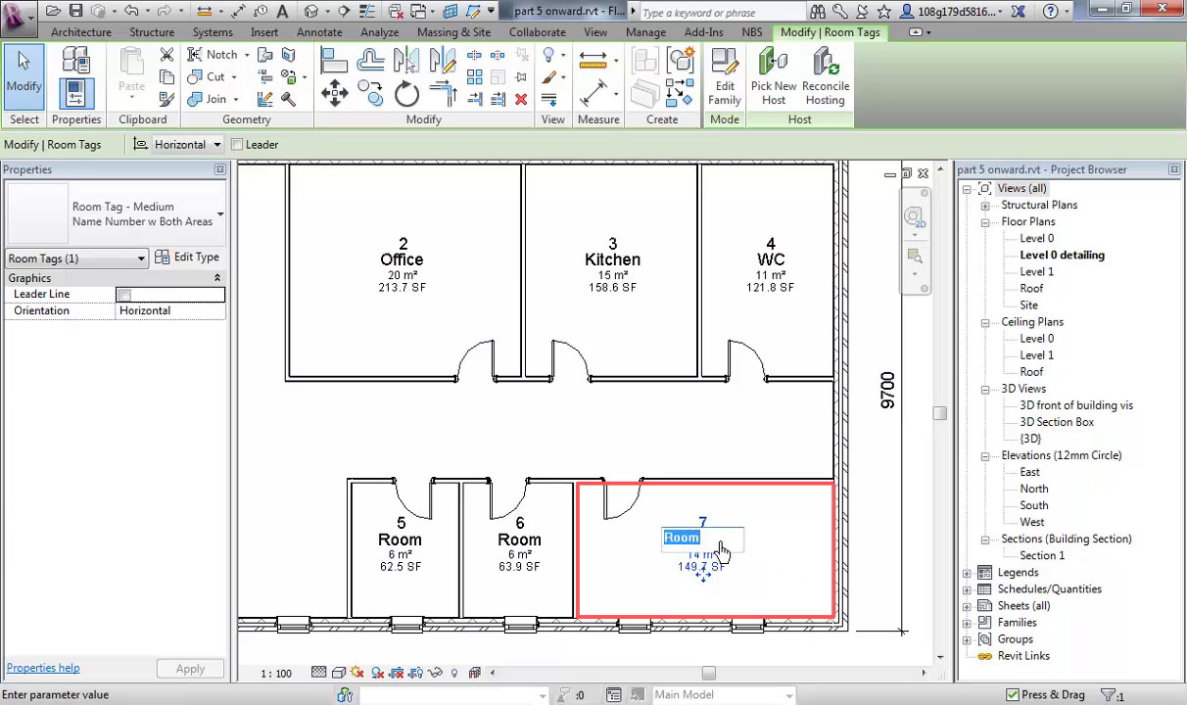
{"action": "type", "text": "Office"}
{"action": "key", "text": "Return"}
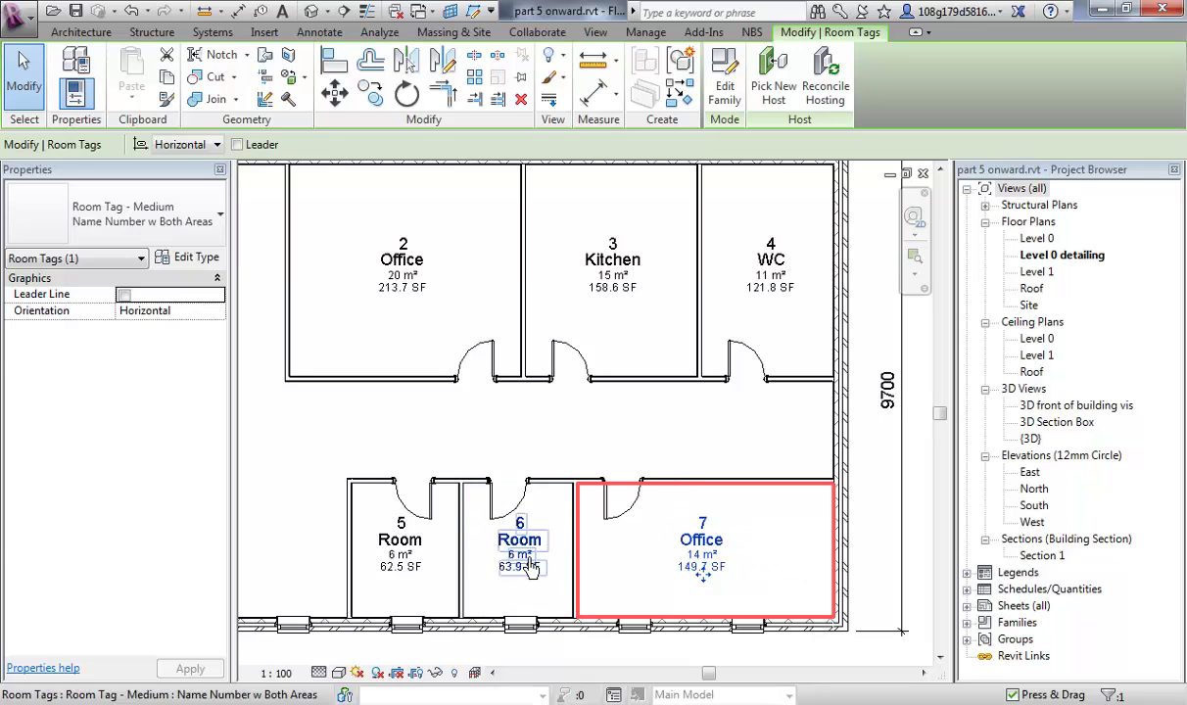
- Rename Room 6 to Store and Room 5 to Reception, then view the whole floor plan
{"action": "left_click", "coordinate": [542, 547]}
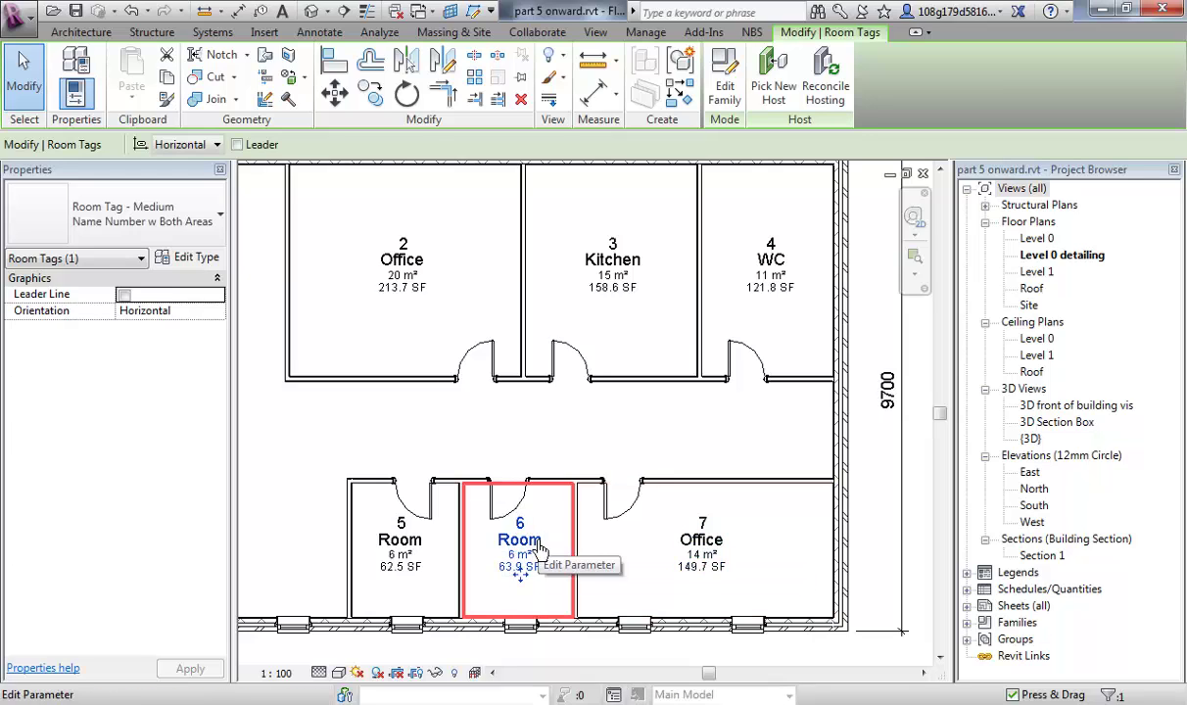
{"action": "left_click", "coordinate": [537, 547]}
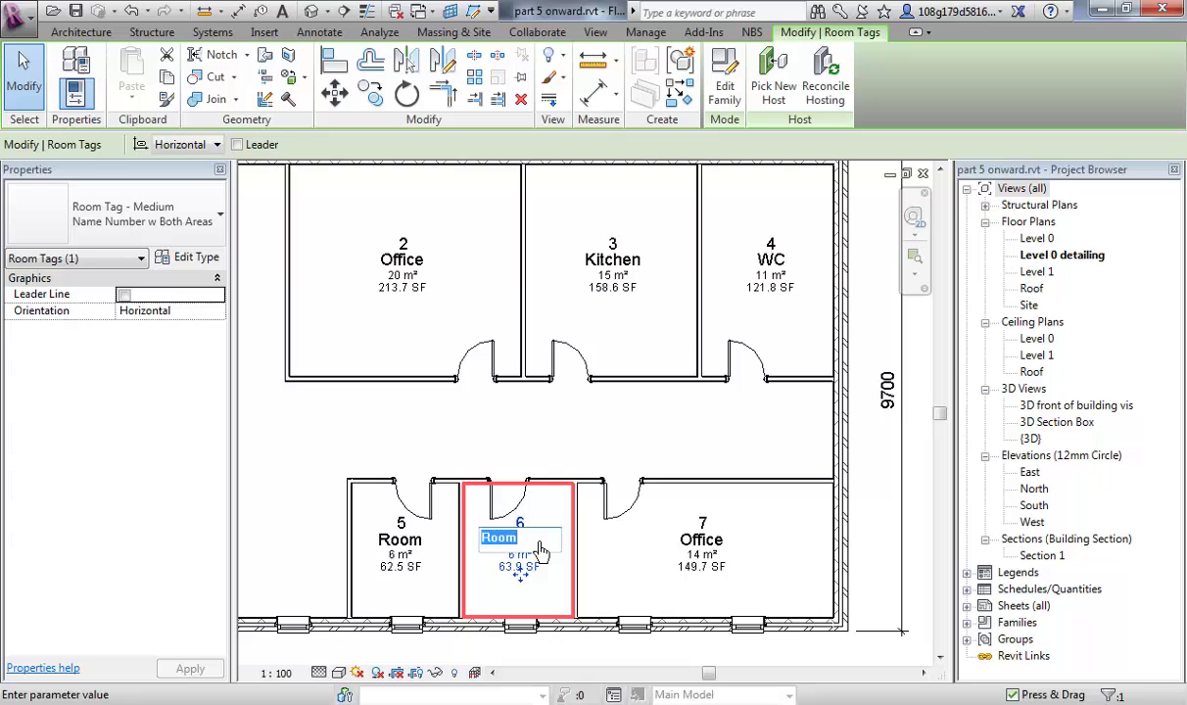
{"action": "type", "text": "Store"}
{"action": "key", "text": "Return"}
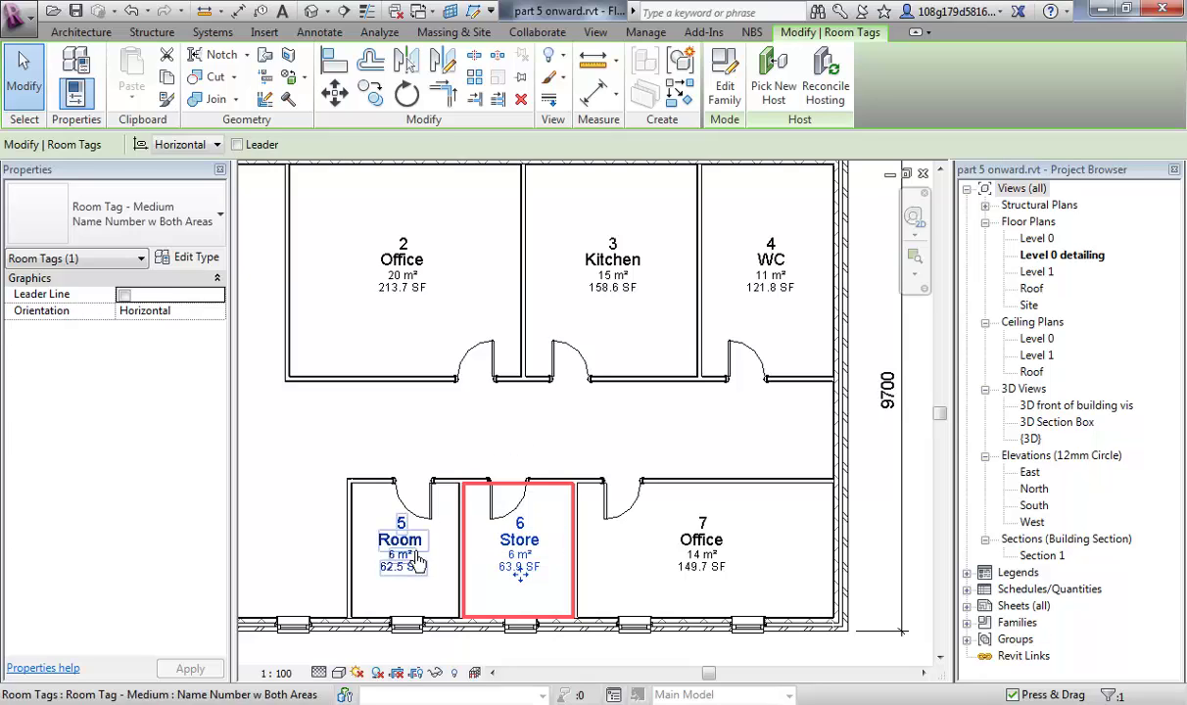
{"action": "left_click", "coordinate": [419, 550]}
{"action": "left_click", "coordinate": [421, 545]}
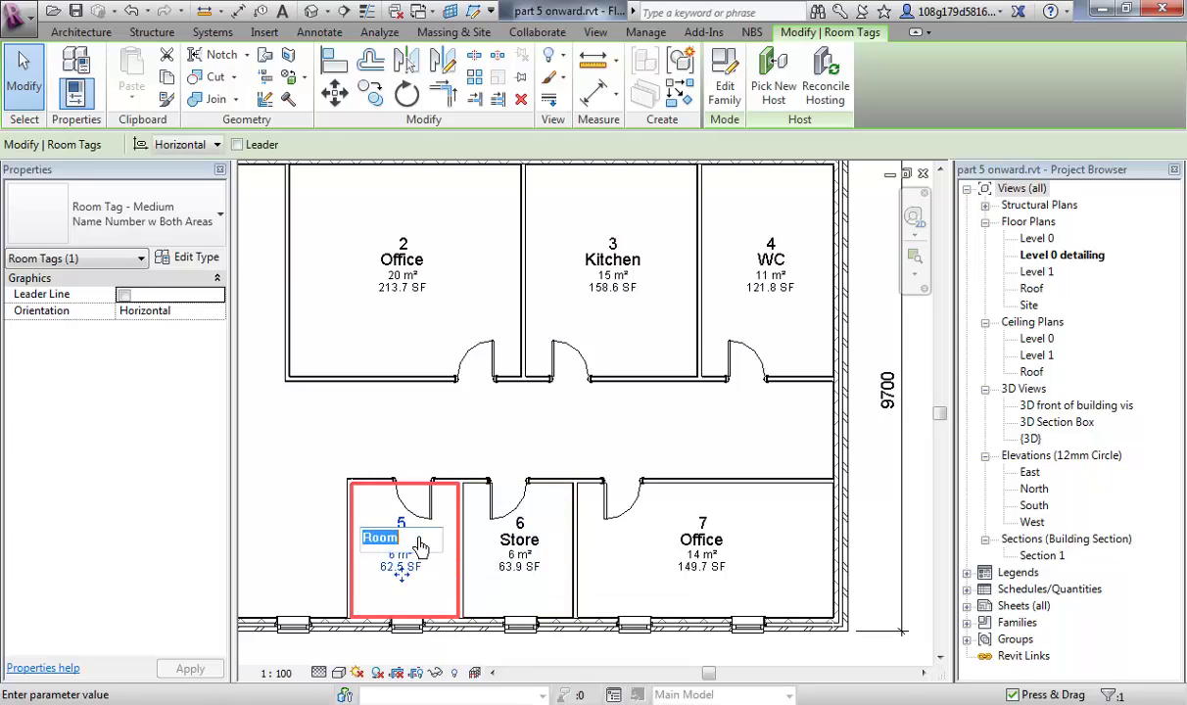
{"action": "type", "text": "Reception"}
{"action": "left_click", "coordinate": [275, 489]}
{"action": "scroll", "coordinate": [299, 477], "scroll_direction": "down", "scroll_amount": 1}
{"action": "middle_click_drag", "start_coordinate": [298, 477], "coordinate": [479, 480]}
{"action": "scroll", "coordinate": [475, 493], "scroll_direction": "down", "scroll_amount": 1}
- Show the Architecture ribbon tools again with the seven named rooms framed in view
{"action": "left_click", "coordinate": [490, 482]}
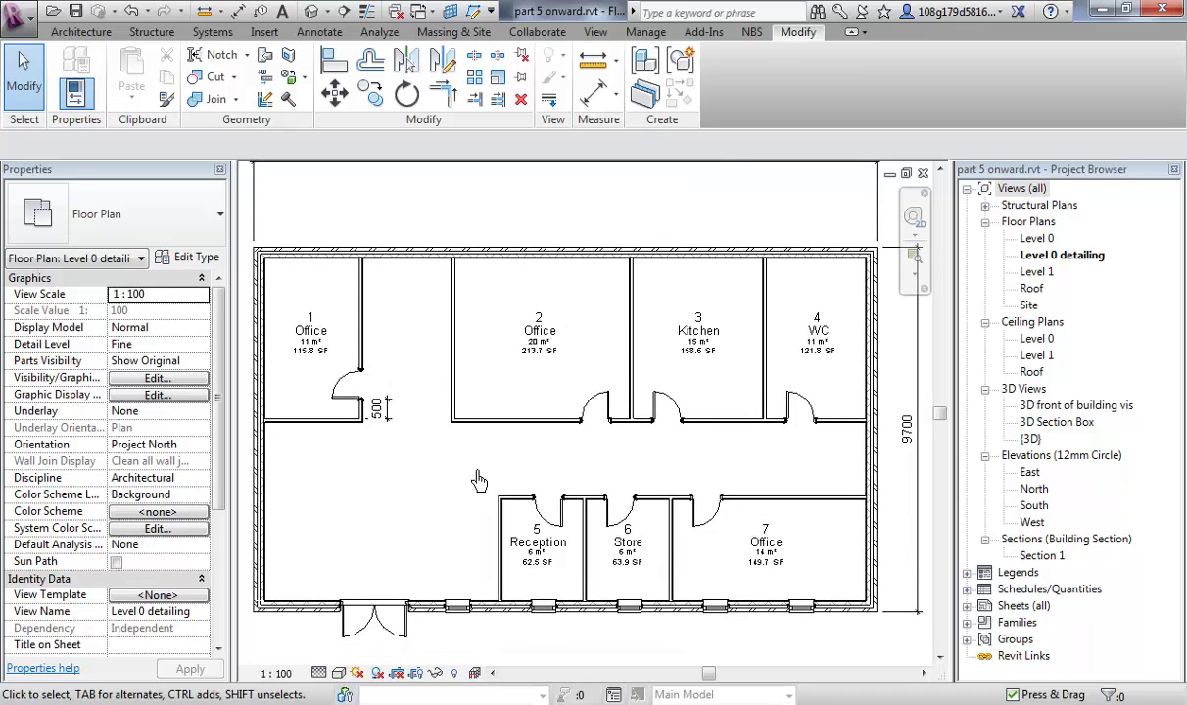
{"action": "middle_click_drag", "start_coordinate": [494, 462], "coordinate": [525, 479]}
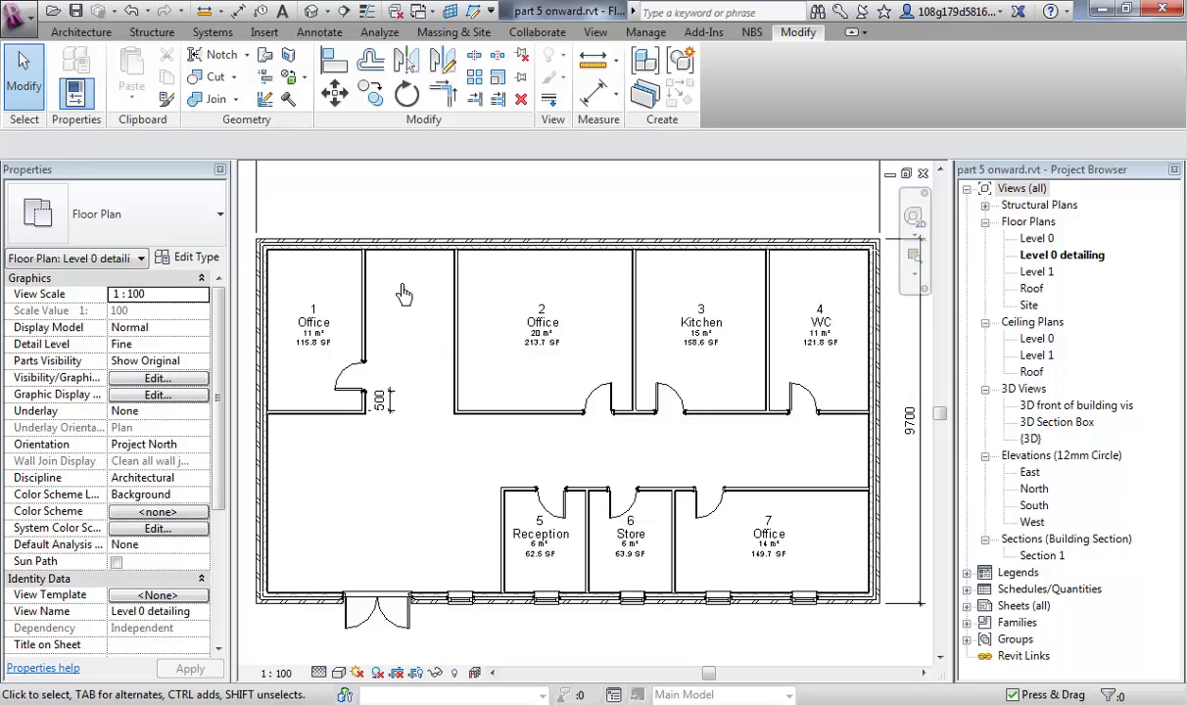
{"action": "left_click", "coordinate": [86, 31]}
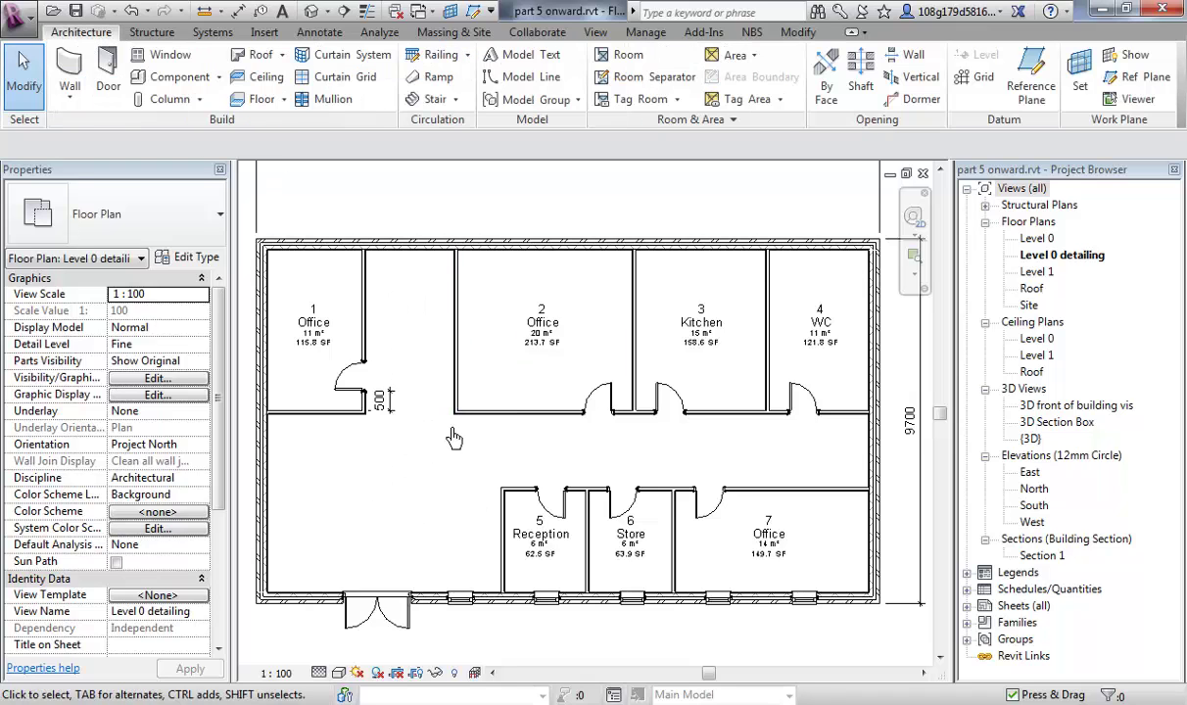
{"action": "middle_click_drag", "start_coordinate": [456, 439], "coordinate": [463, 445]}
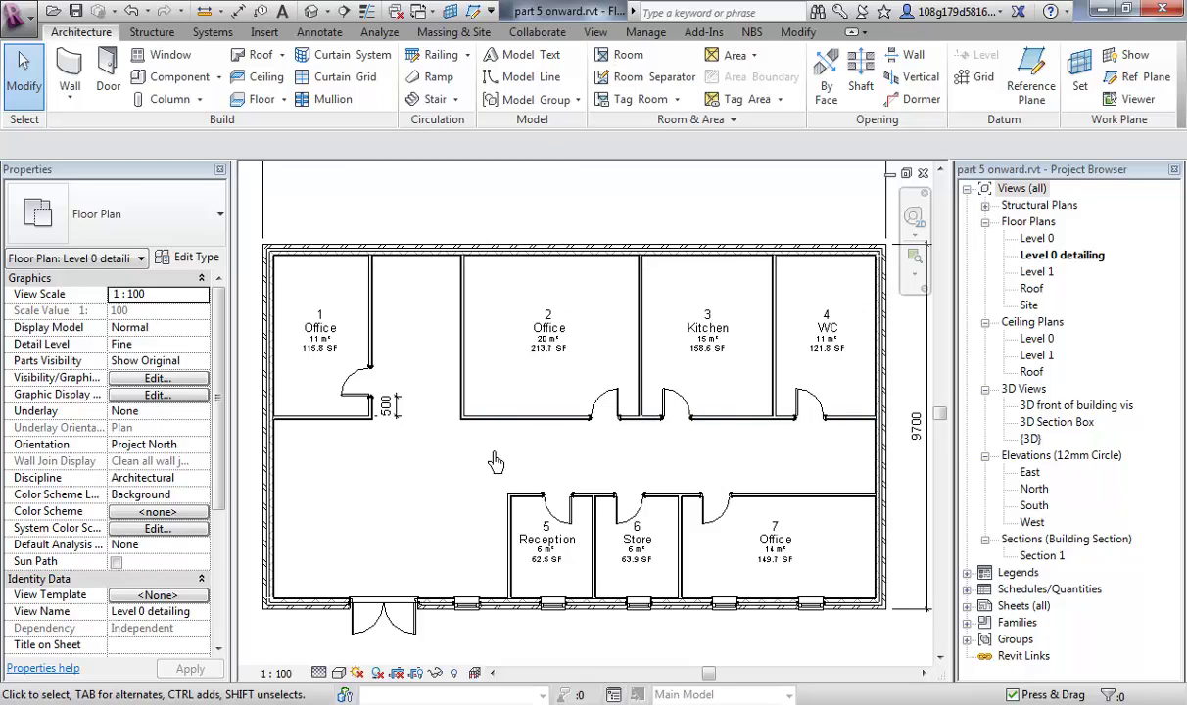
{"action": "left_click", "coordinate": [456, 378]}
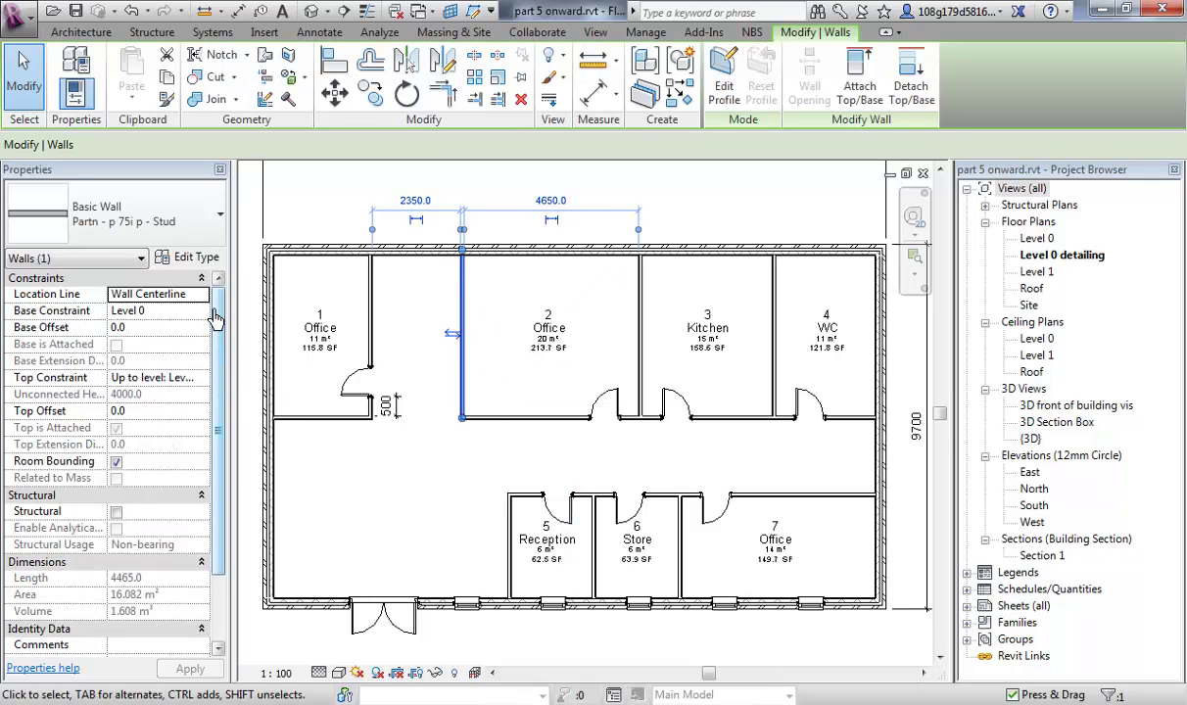
{"action": "left_click_drag", "start_coordinate": [215, 319], "coordinate": [215, 418]}
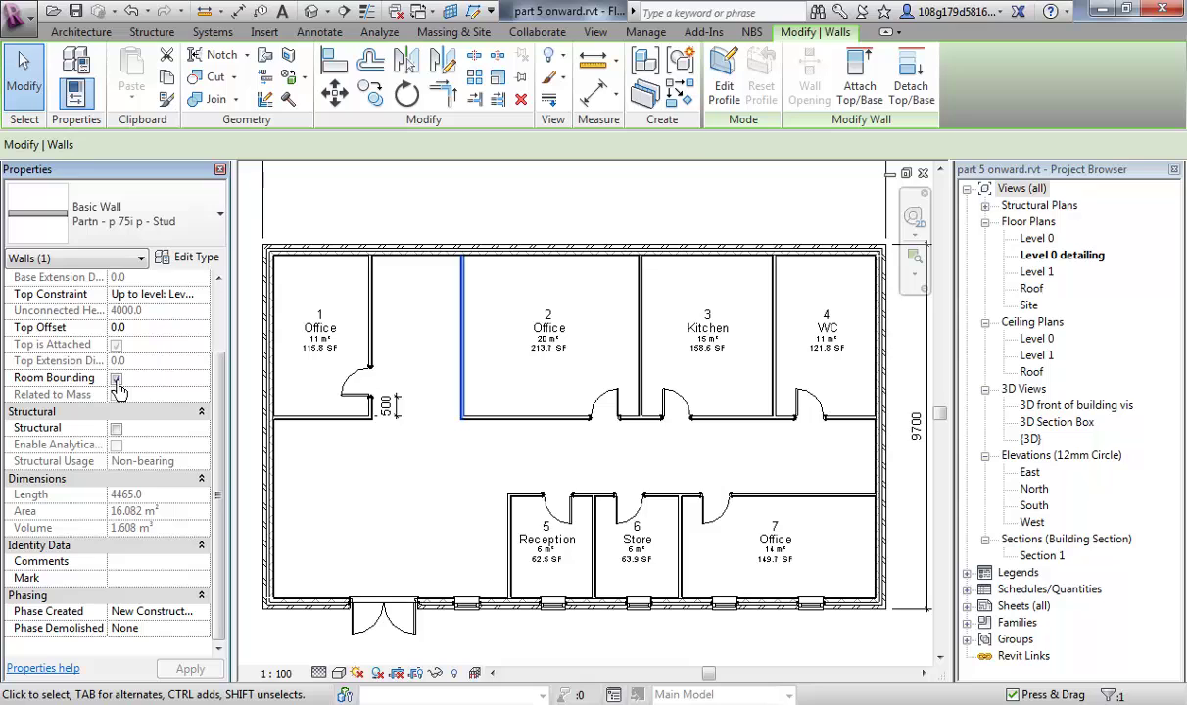
{"action": "left_click", "coordinate": [443, 444]}
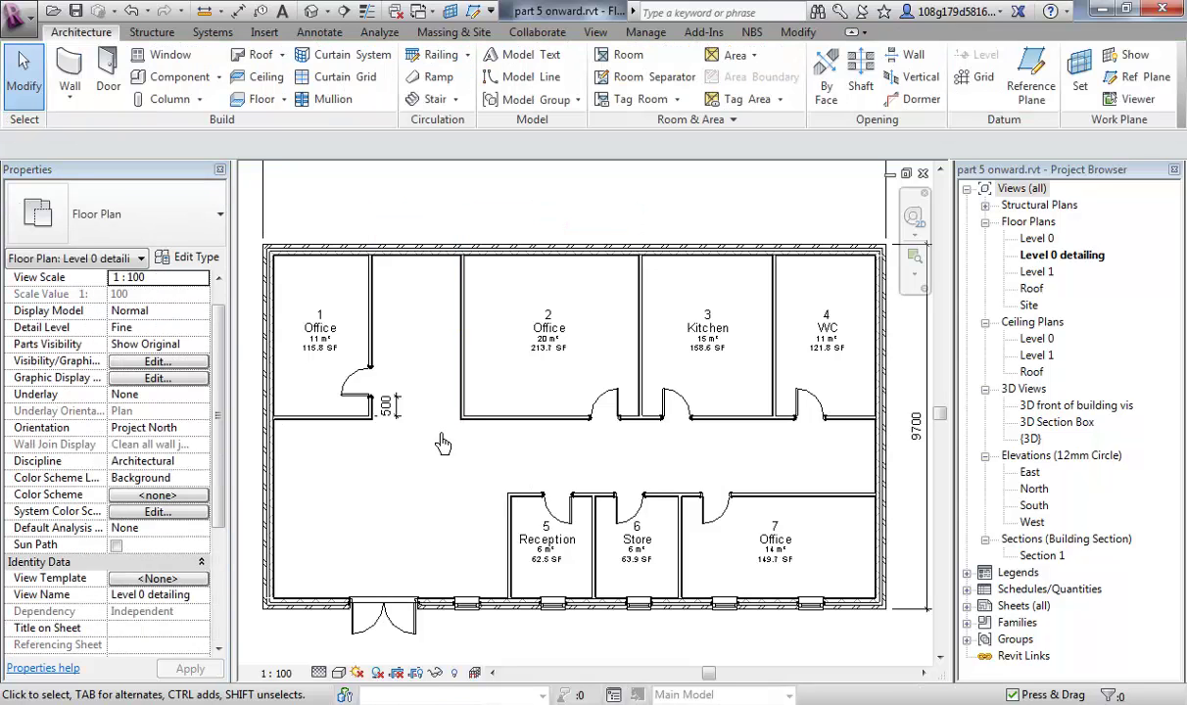
{"action": "scroll", "coordinate": [443, 436], "scroll_direction": "up", "scroll_amount": 3}
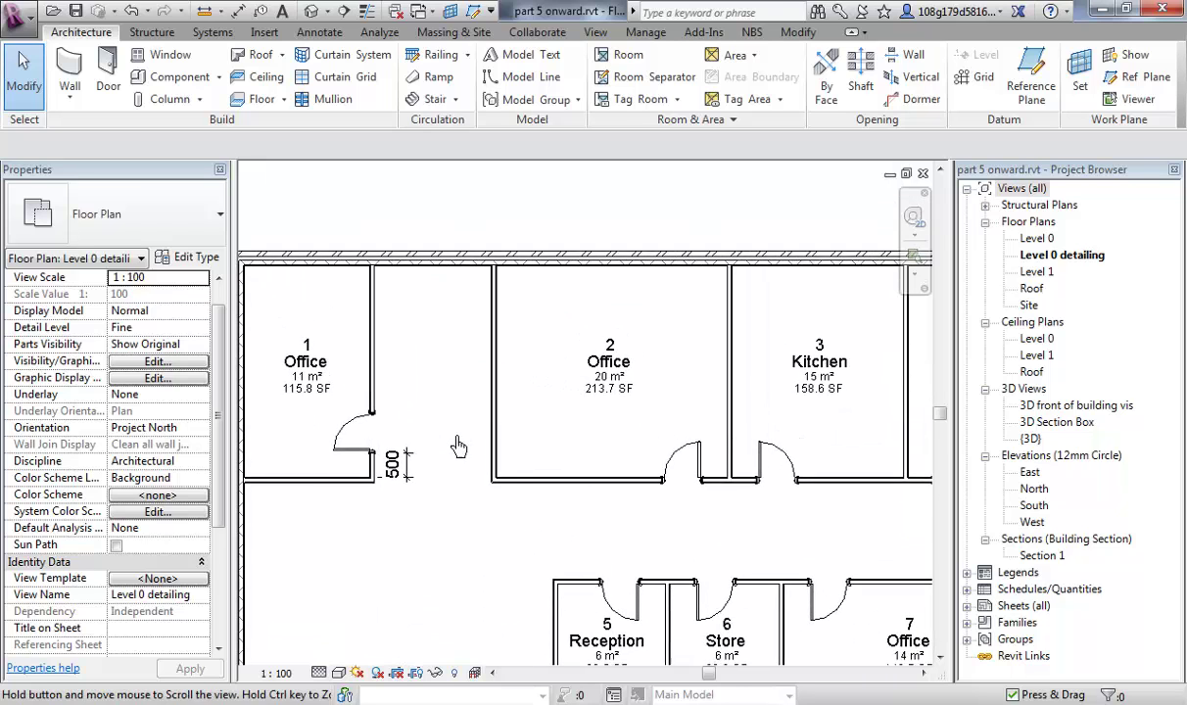
{"action": "middle_click_drag", "start_coordinate": [395, 466], "coordinate": [467, 477]}
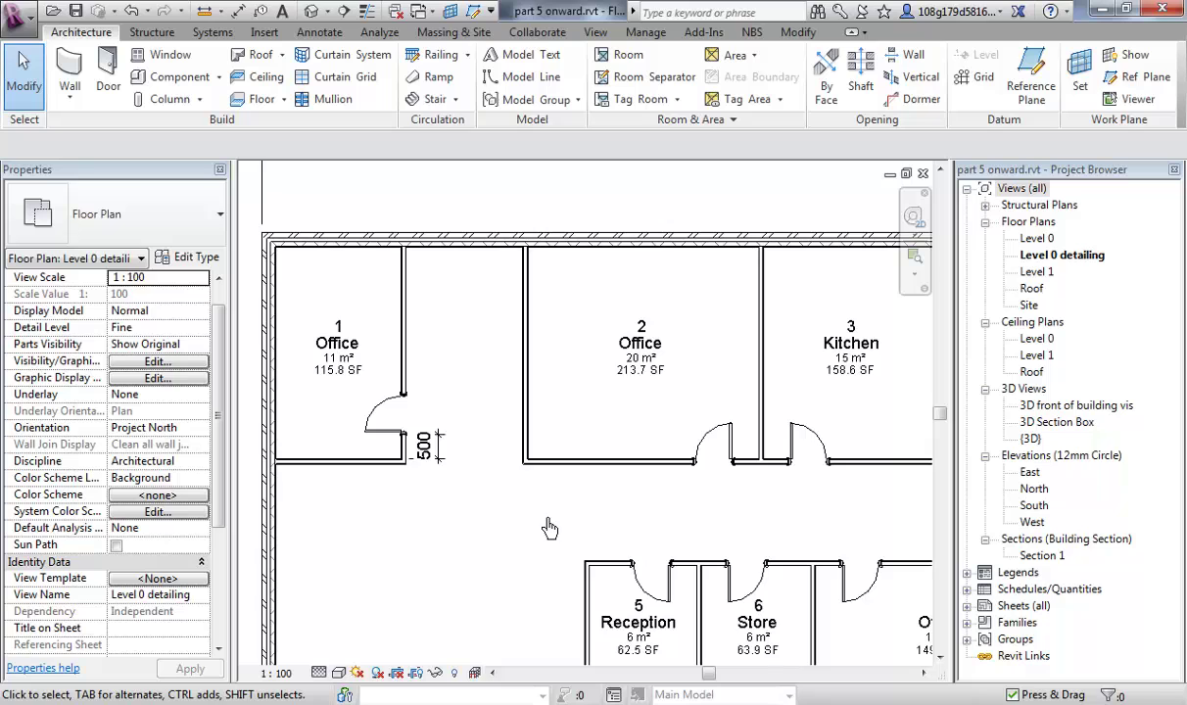
{"action": "scroll", "coordinate": [546, 529], "scroll_direction": "down", "scroll_amount": 1}
{"action": "middle_click_drag", "start_coordinate": [538, 545], "coordinate": [516, 500]}
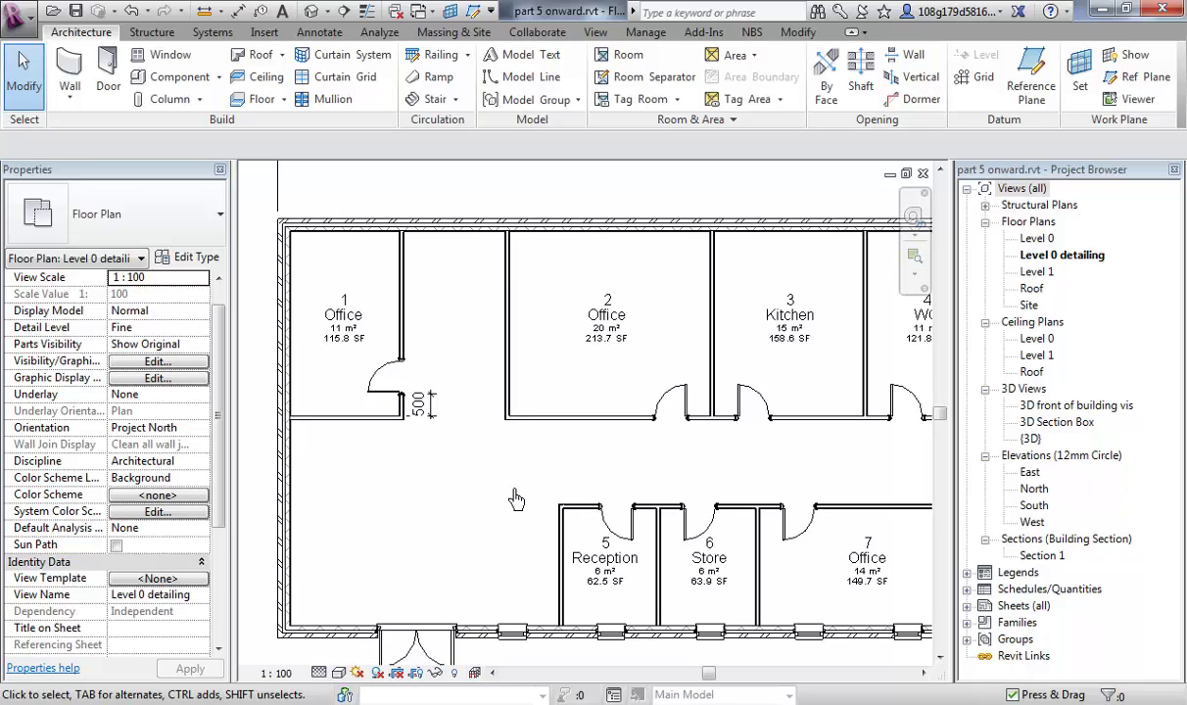
{"action": "scroll", "coordinate": [516, 500], "scroll_direction": "down", "scroll_amount": 1}
{"action": "mouse_move", "coordinate": [511, 499]}
{"action": "middle_mouse_down"}
{"action": "mouse_move", "coordinate": [538, 493]}
{"action": "mouse_move", "coordinate": [511, 490]}
{"action": "middle_mouse_up"}
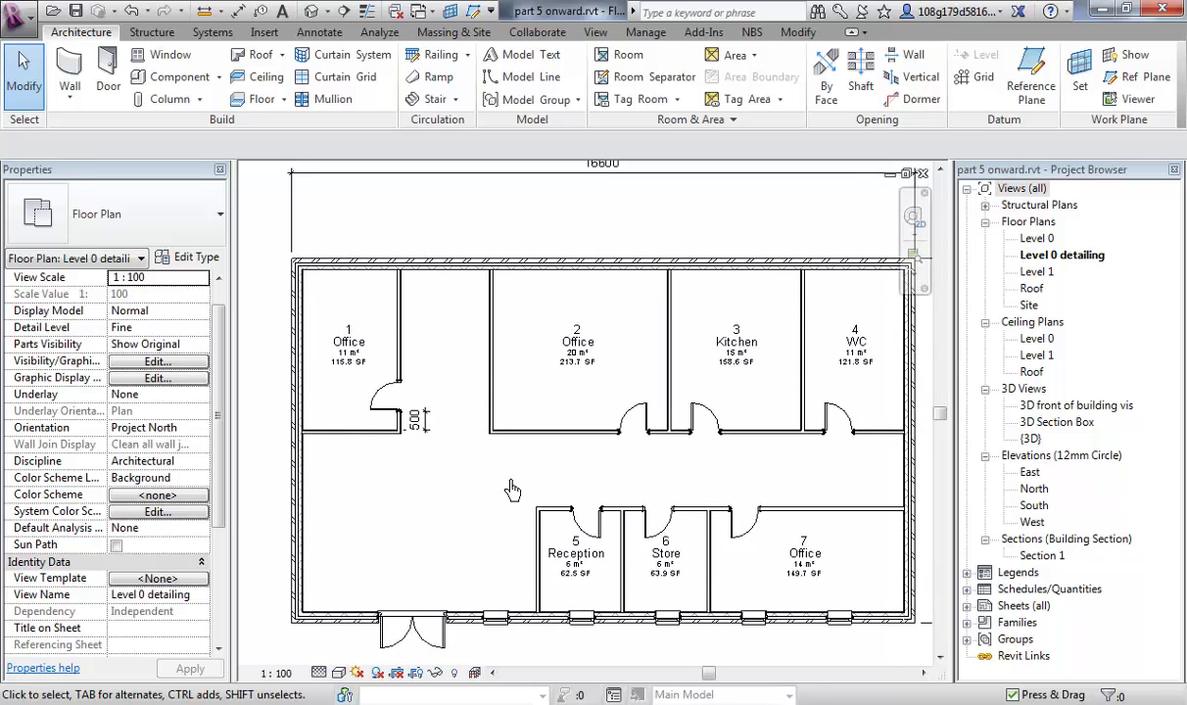
{"action": "scroll", "coordinate": [463, 490], "scroll_direction": "up", "scroll_amount": 1}
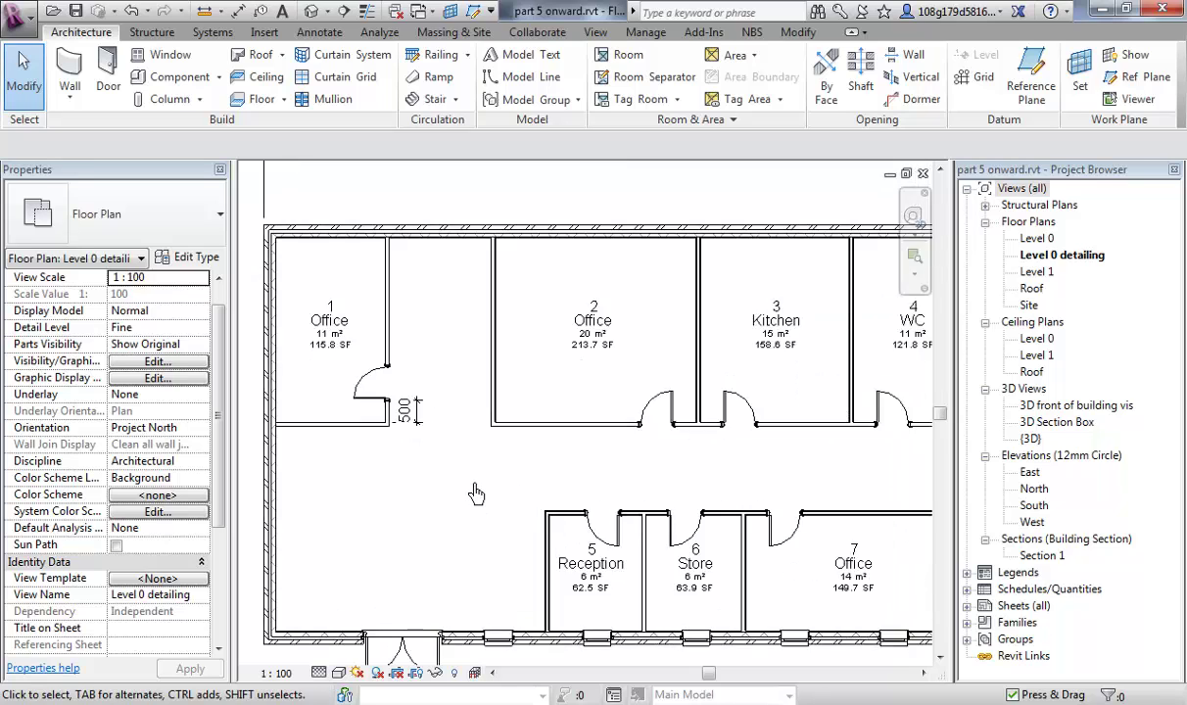
{"action": "middle_click_drag", "start_coordinate": [464, 490], "coordinate": [450, 477]}
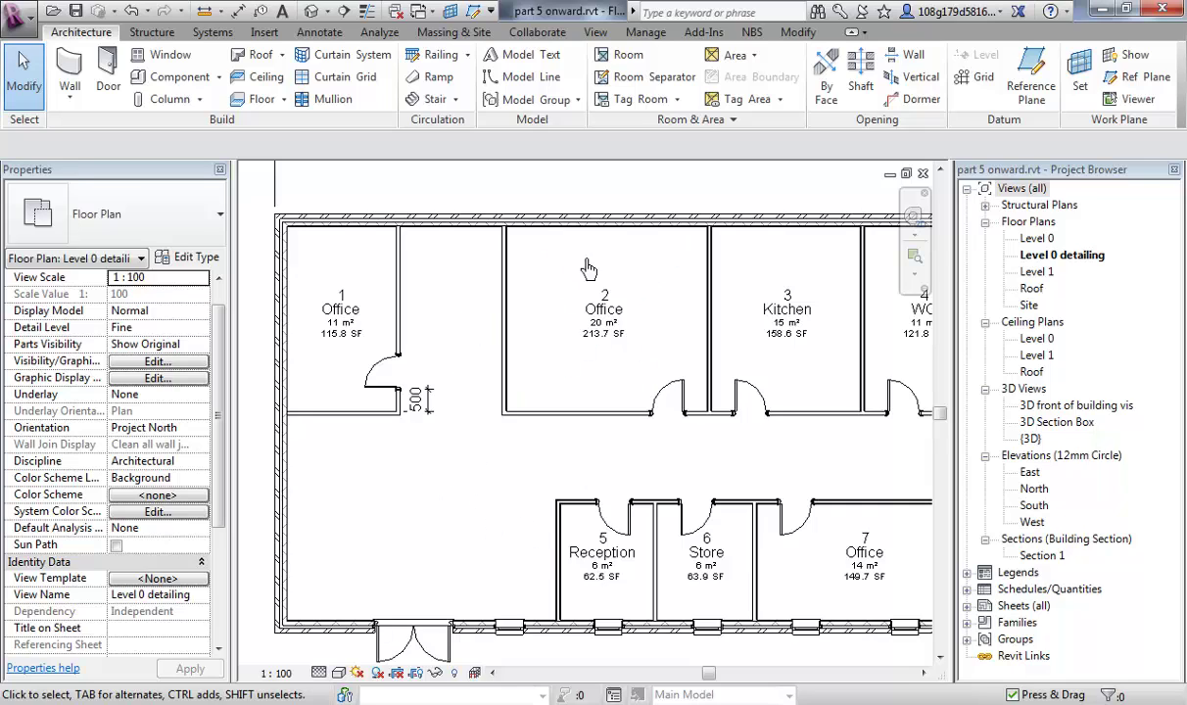
- Draw a 2300-long room separation line from Office 1's wall end to Office 2's wall
{"action": "left_click", "coordinate": [638, 88]}
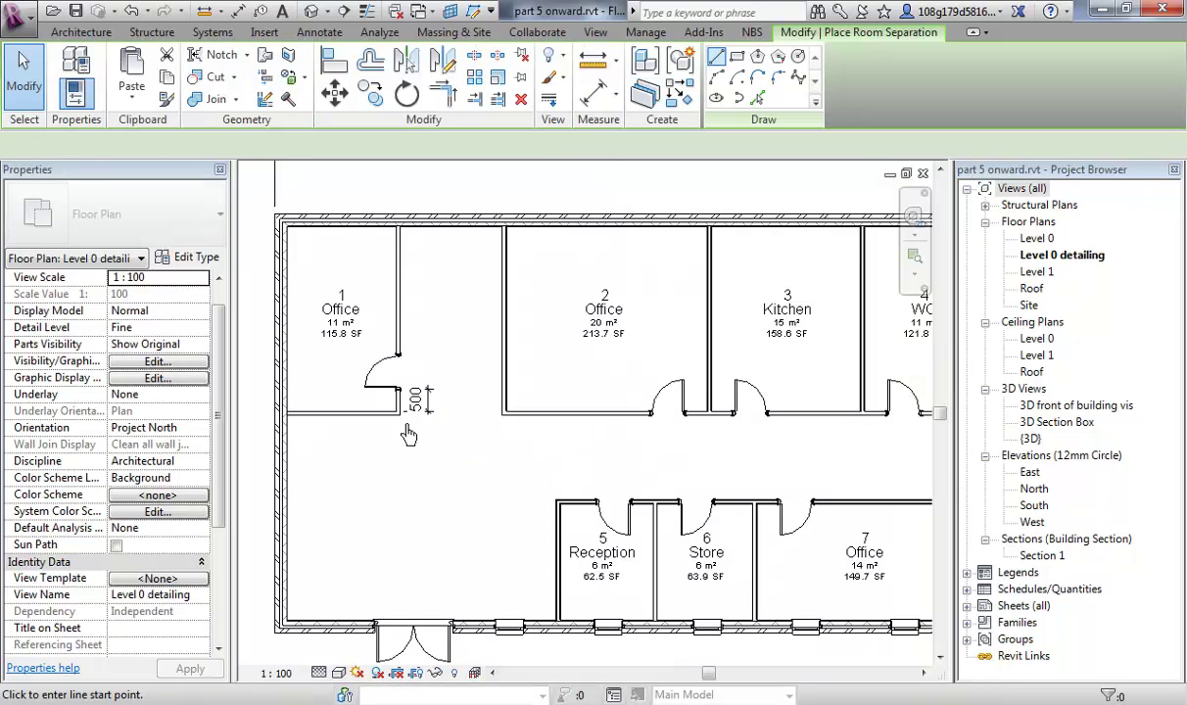
{"action": "left_click", "coordinate": [401, 412]}
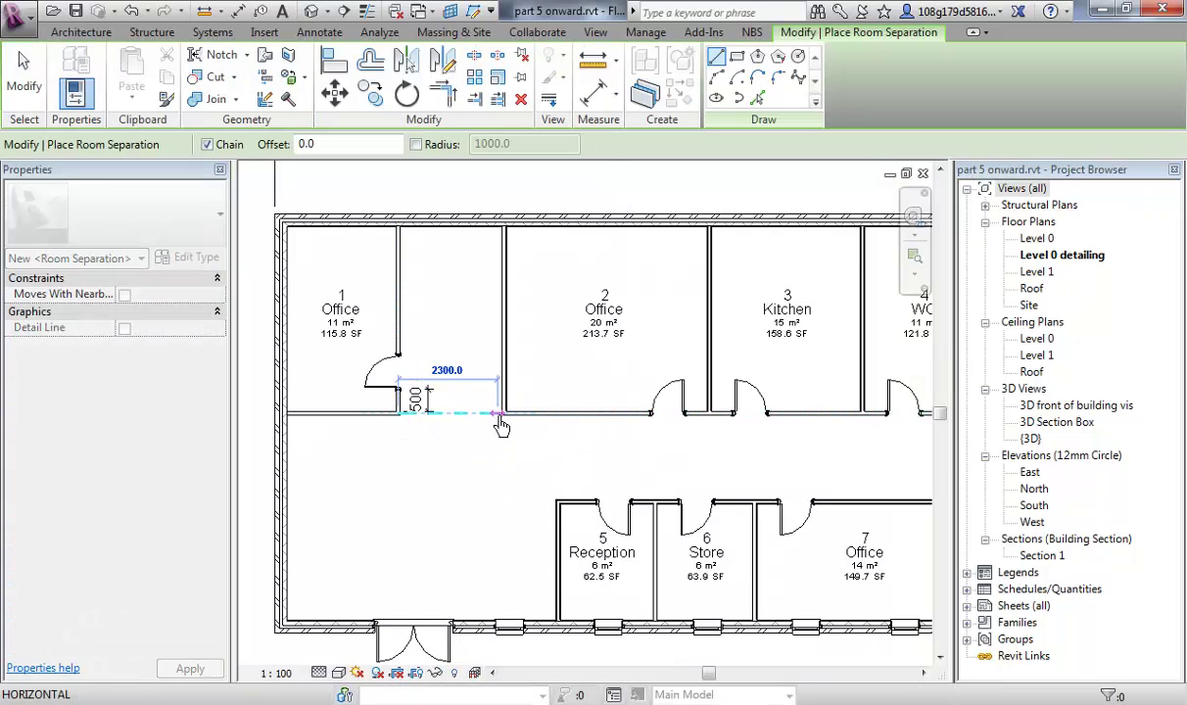
{"action": "left_click", "coordinate": [504, 414]}
{"action": "key", "text": "Escape"}
{"action": "key", "text": "Escape"}
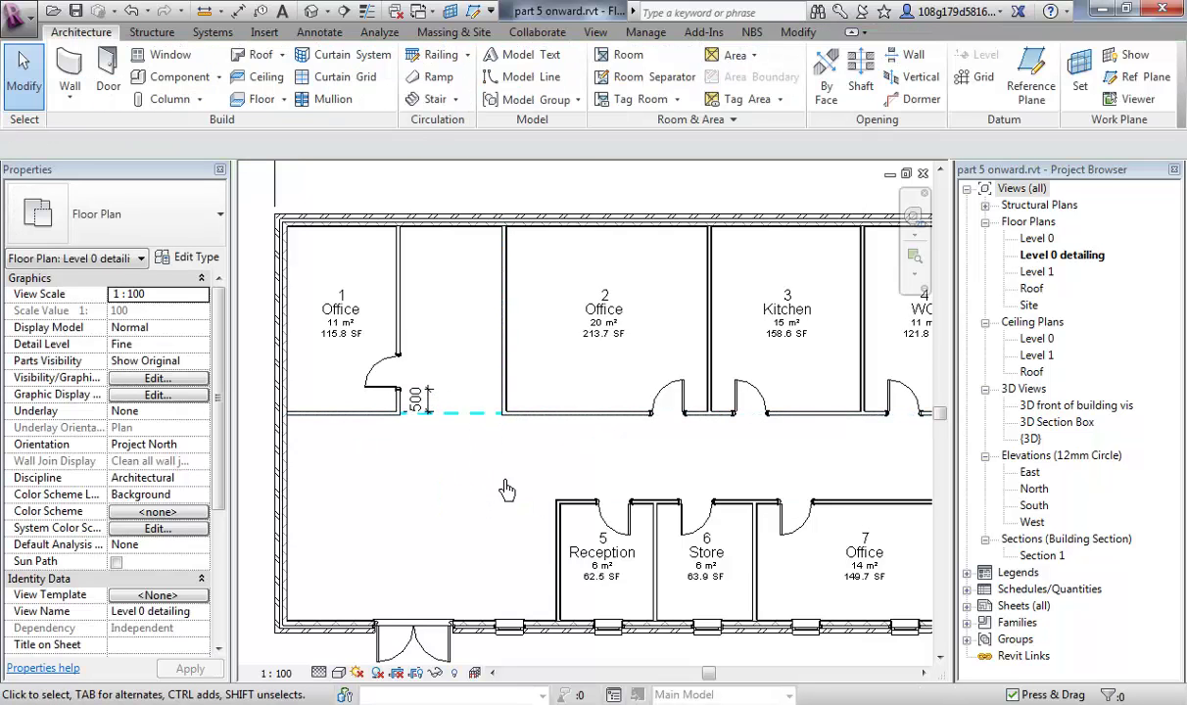
{"action": "scroll", "coordinate": [506, 482], "scroll_direction": "down", "scroll_amount": 3}
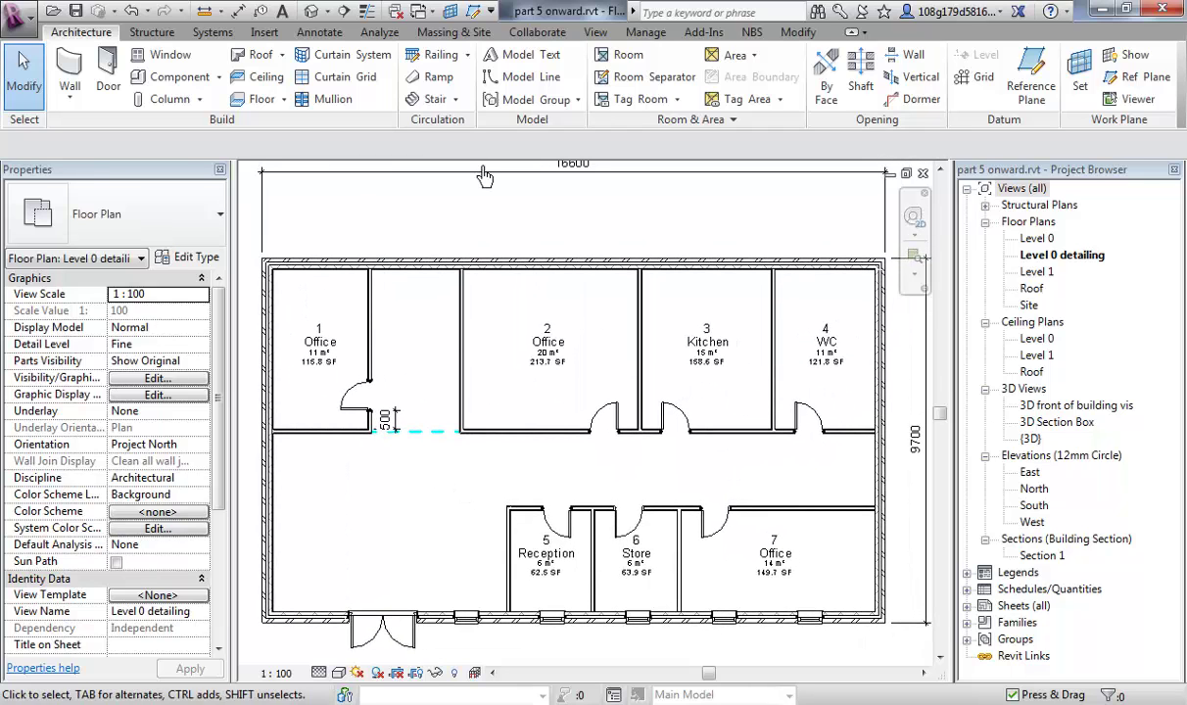
- Draw a 1700-long vertical room separation line from the first separator to Reception's wall
{"action": "left_click", "coordinate": [628, 55]}
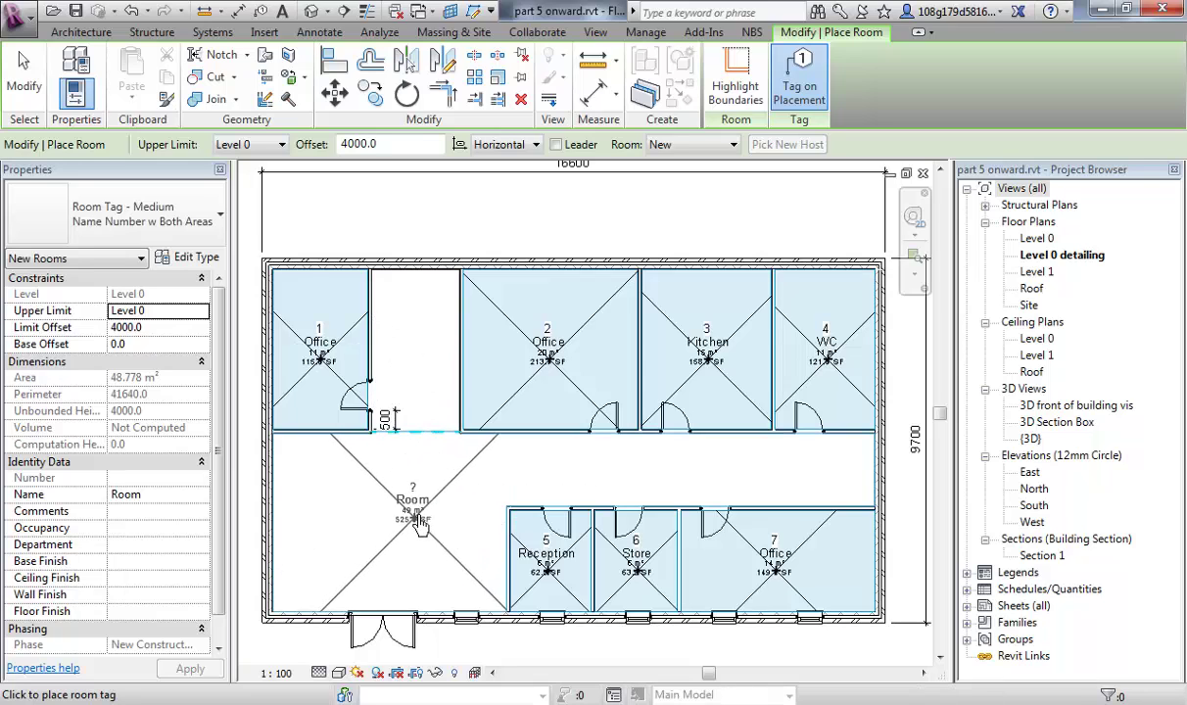
{"action": "key", "text": "Escape"}
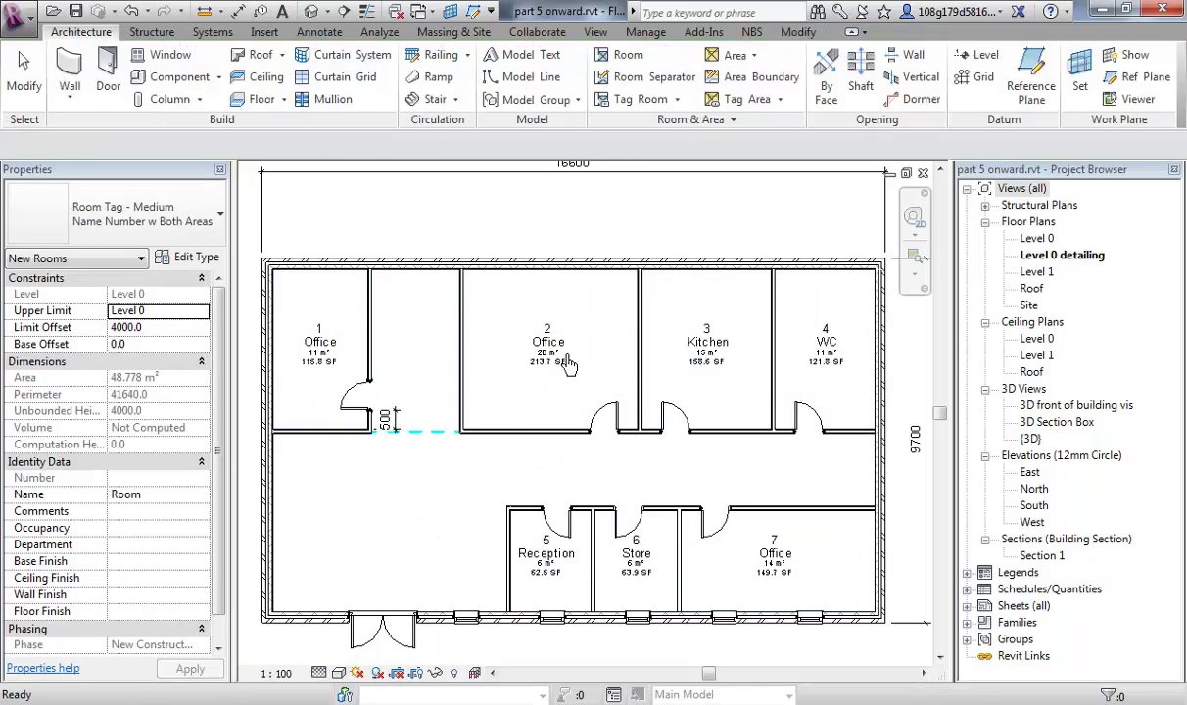
{"action": "left_click", "coordinate": [647, 77]}
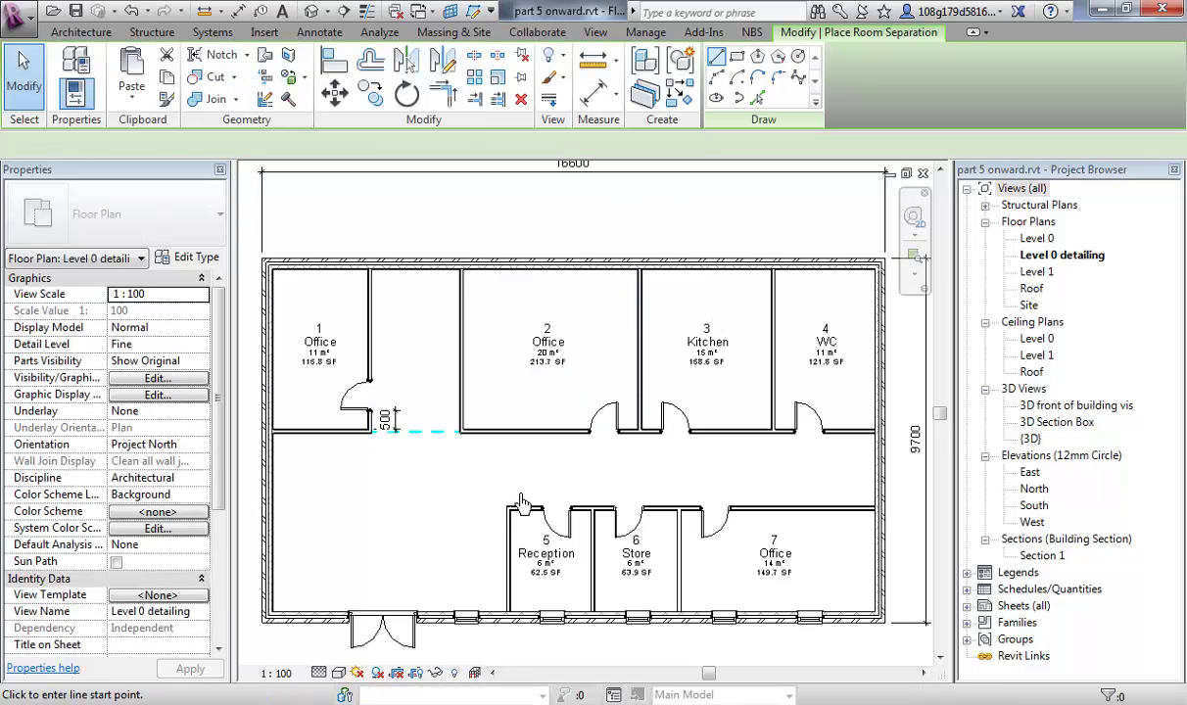
{"action": "left_click", "coordinate": [506, 507]}
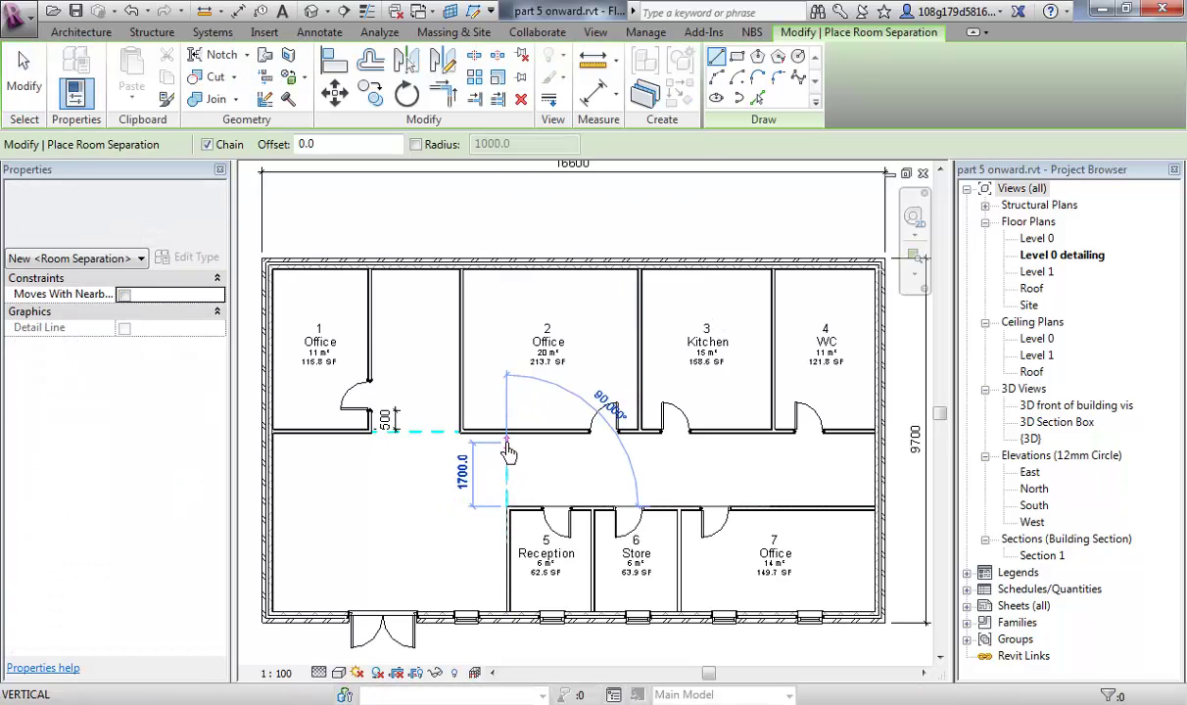
{"action": "left_click", "coordinate": [506, 433]}
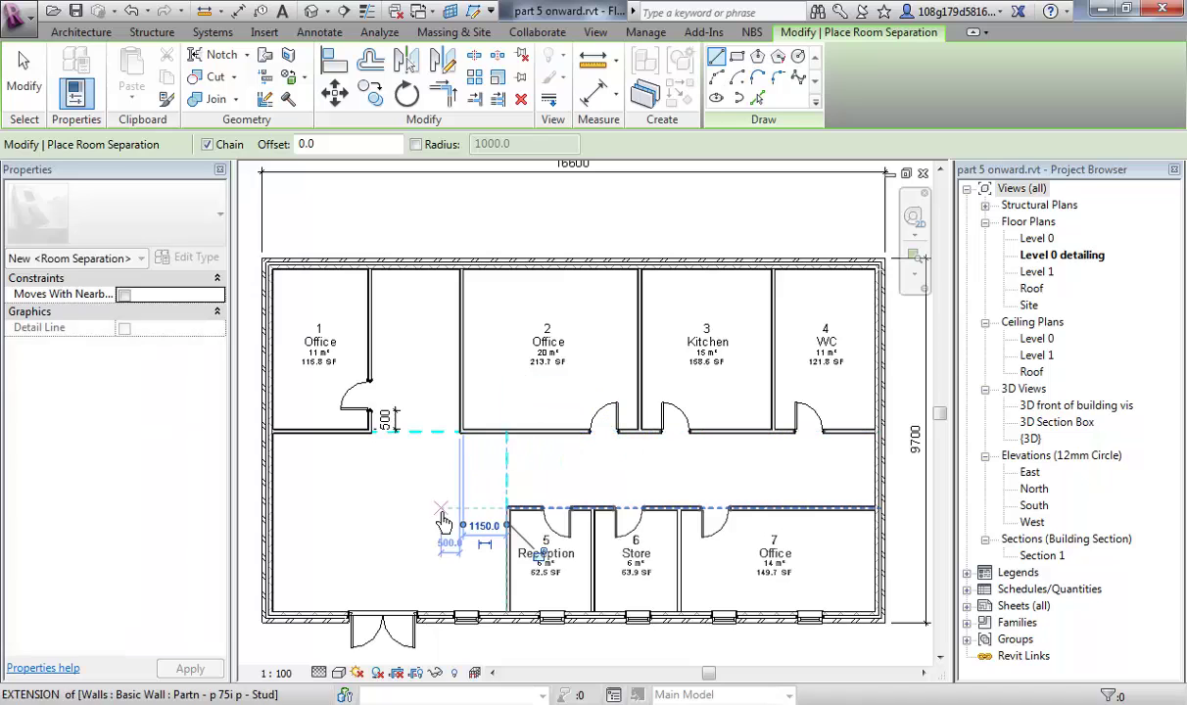
{"action": "key", "text": "Escape"}
{"action": "key", "text": "Escape"}
{"action": "middle_click_drag", "start_coordinate": [424, 500], "coordinate": [500, 513]}
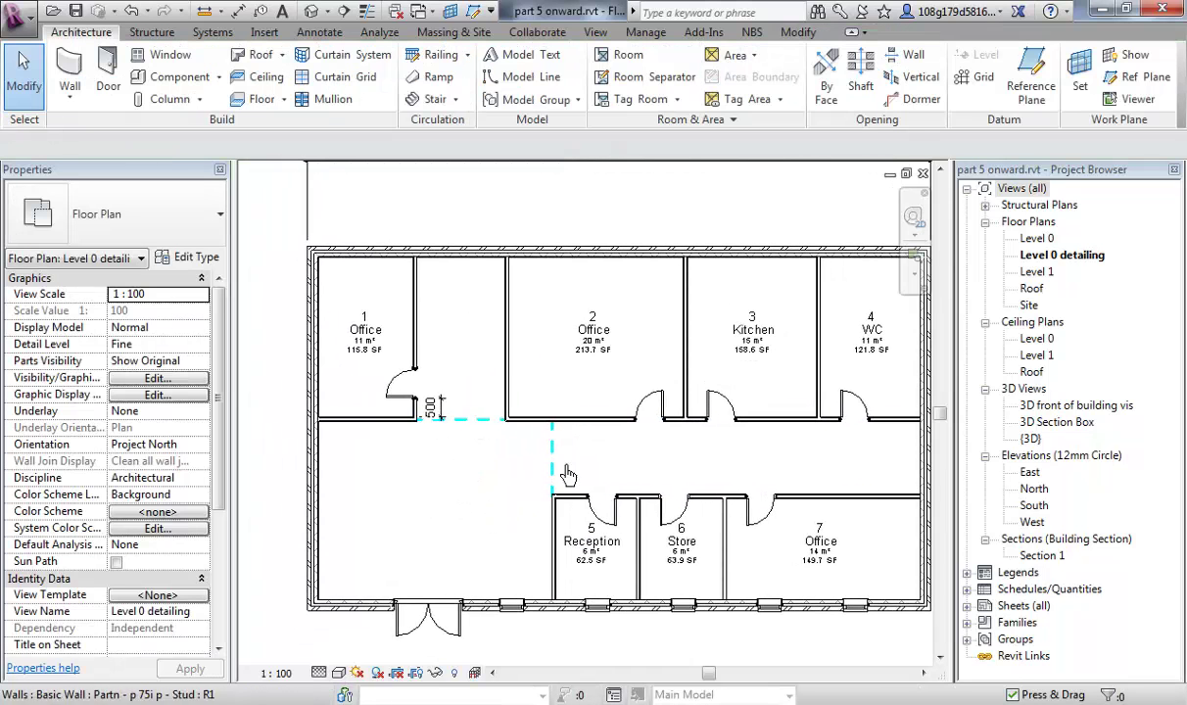
- Place rooms 8, 9 and 10 beside Office 1, in the corridor and in the left hall
{"action": "left_click", "coordinate": [621, 54]}
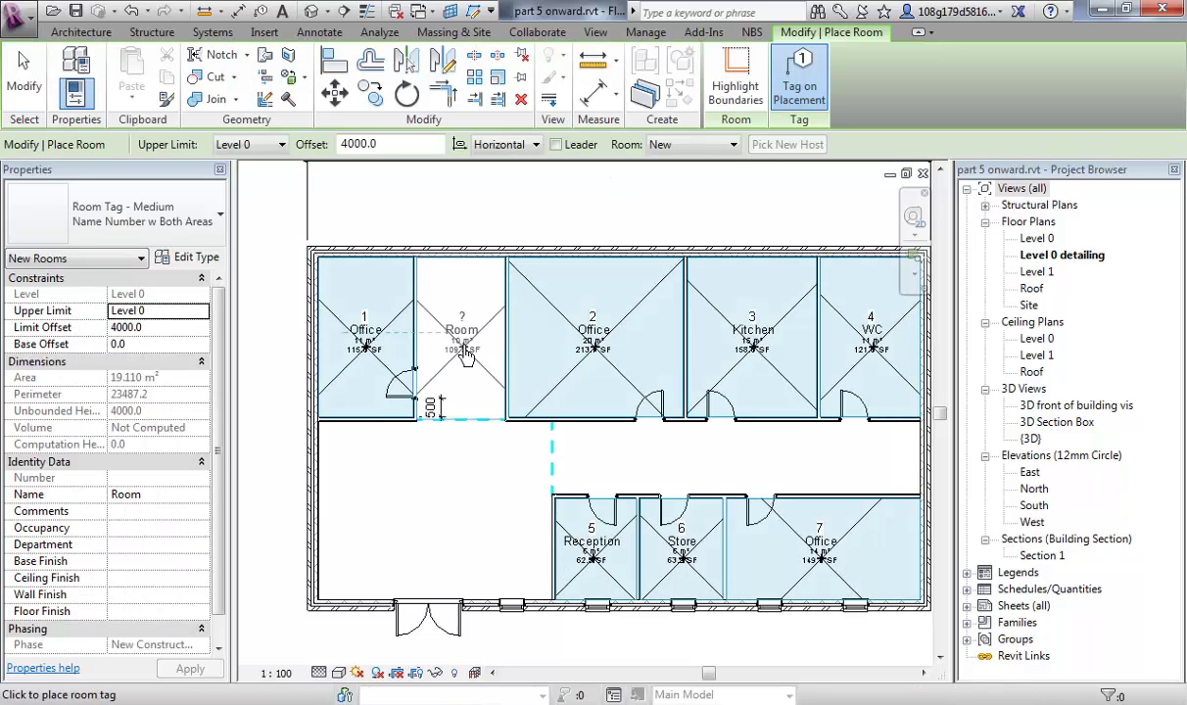
{"action": "left_click", "coordinate": [466, 353]}
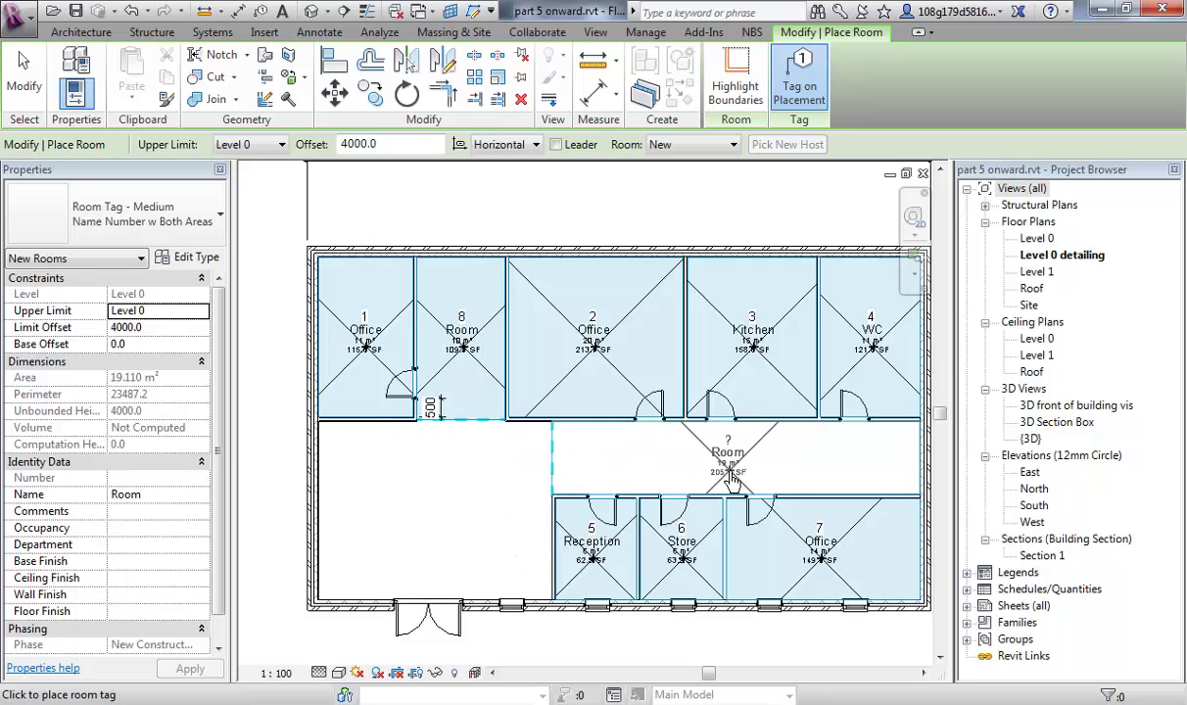
{"action": "left_click", "coordinate": [730, 479]}
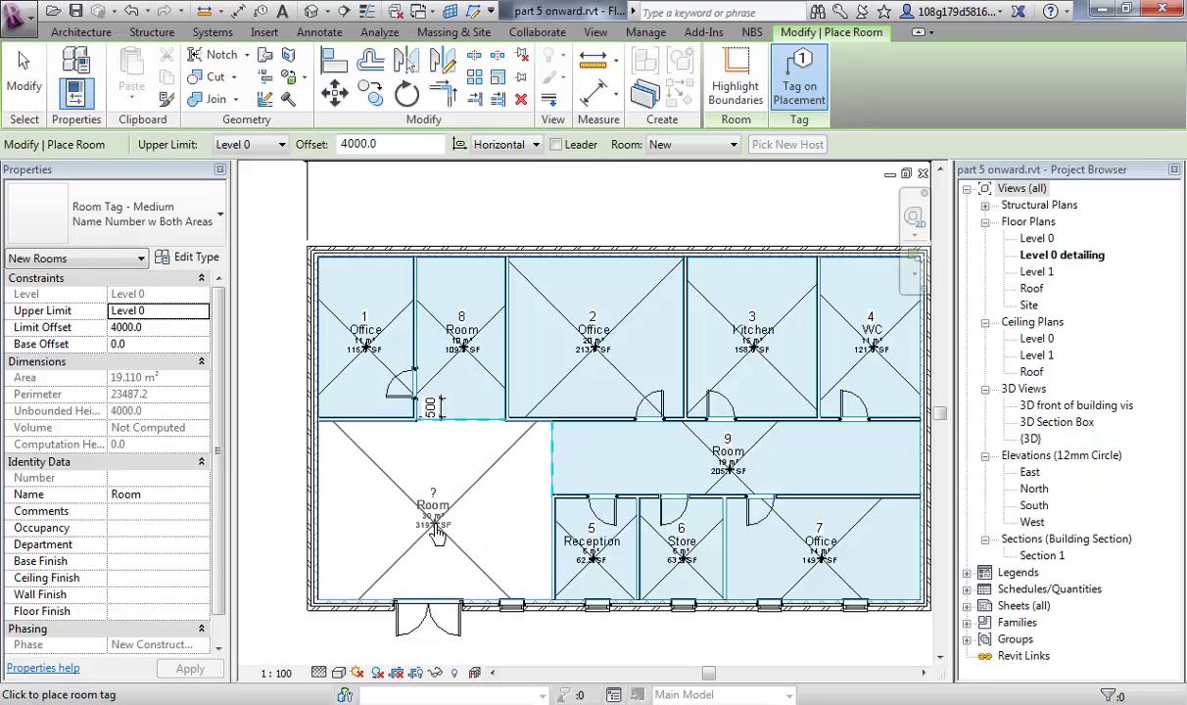
{"action": "left_click", "coordinate": [437, 529]}
{"action": "key", "text": "Escape"}
{"action": "key", "text": "Escape"}
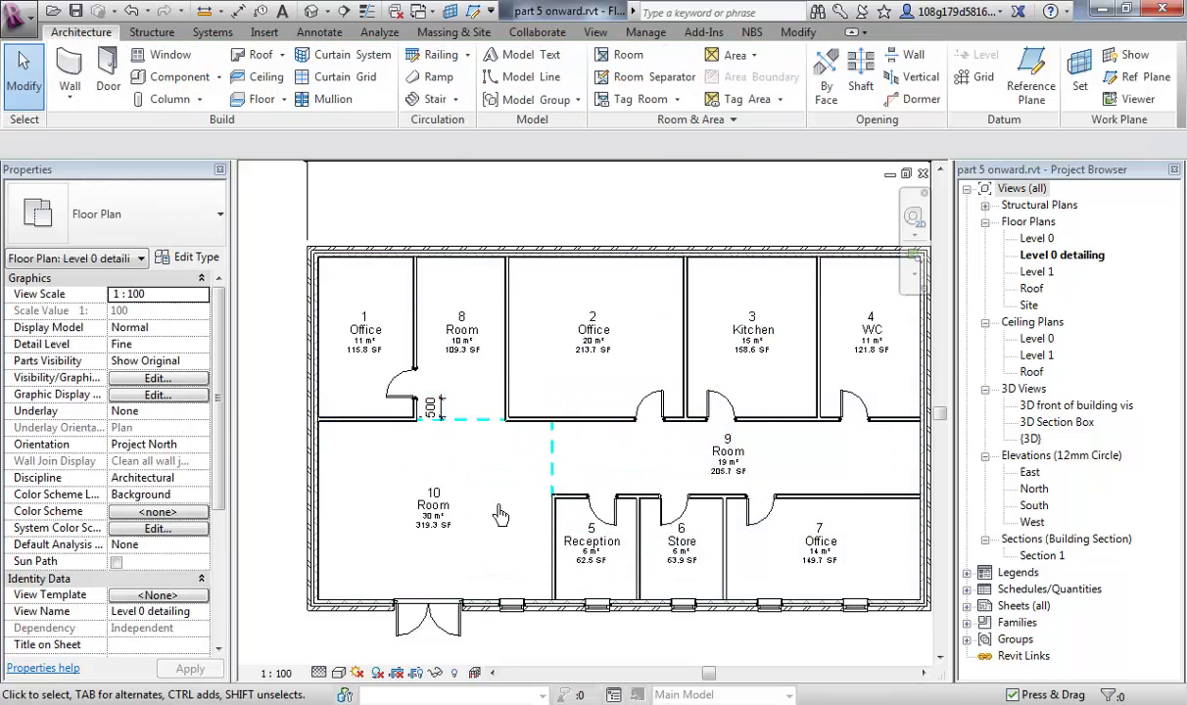
- Rename room 8 to Breakout and room 9 to Corridor through their tags
{"action": "double_click", "coordinate": [473, 337]}
{"action": "type", "text": "Breakou"}
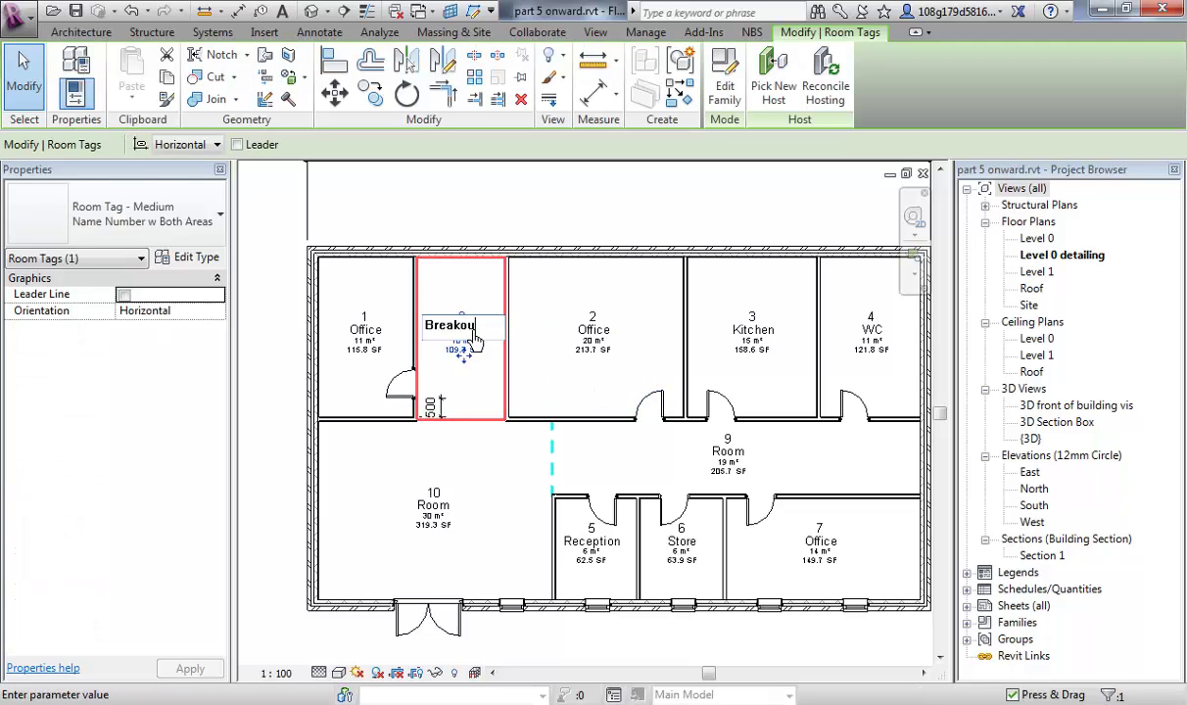
{"action": "type", "text": "t"}
{"action": "key", "text": "Return"}
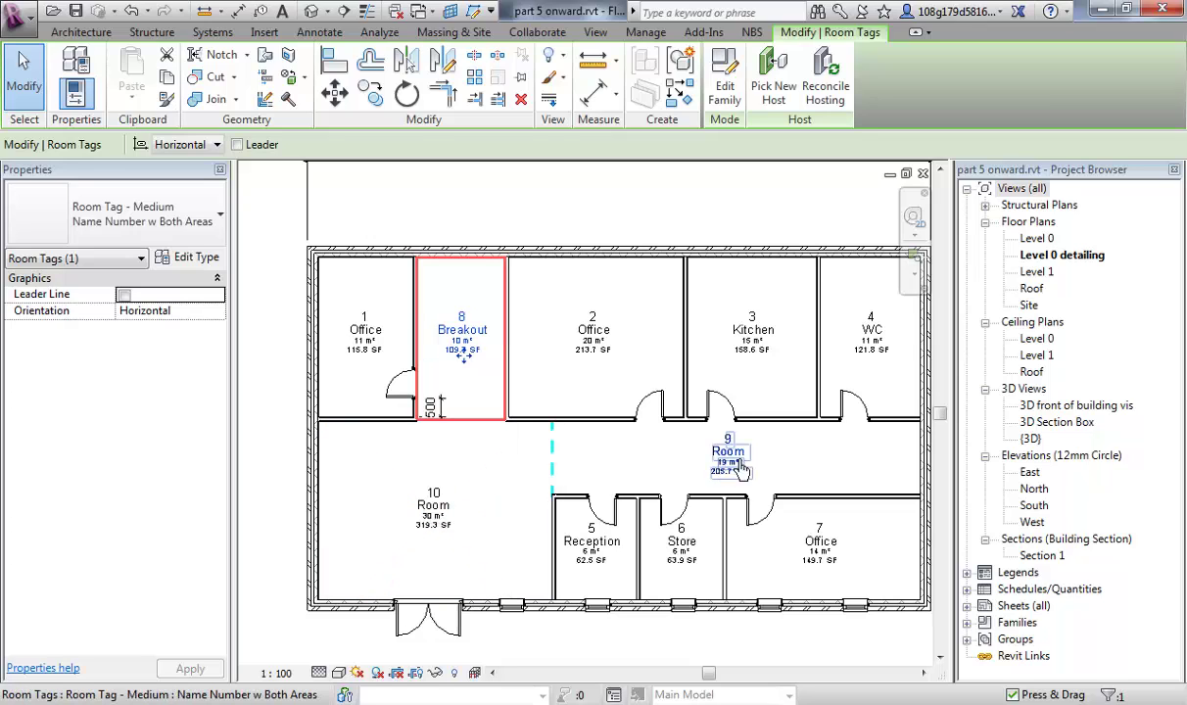
{"action": "left_click", "coordinate": [741, 453]}
{"action": "left_click", "coordinate": [743, 453]}
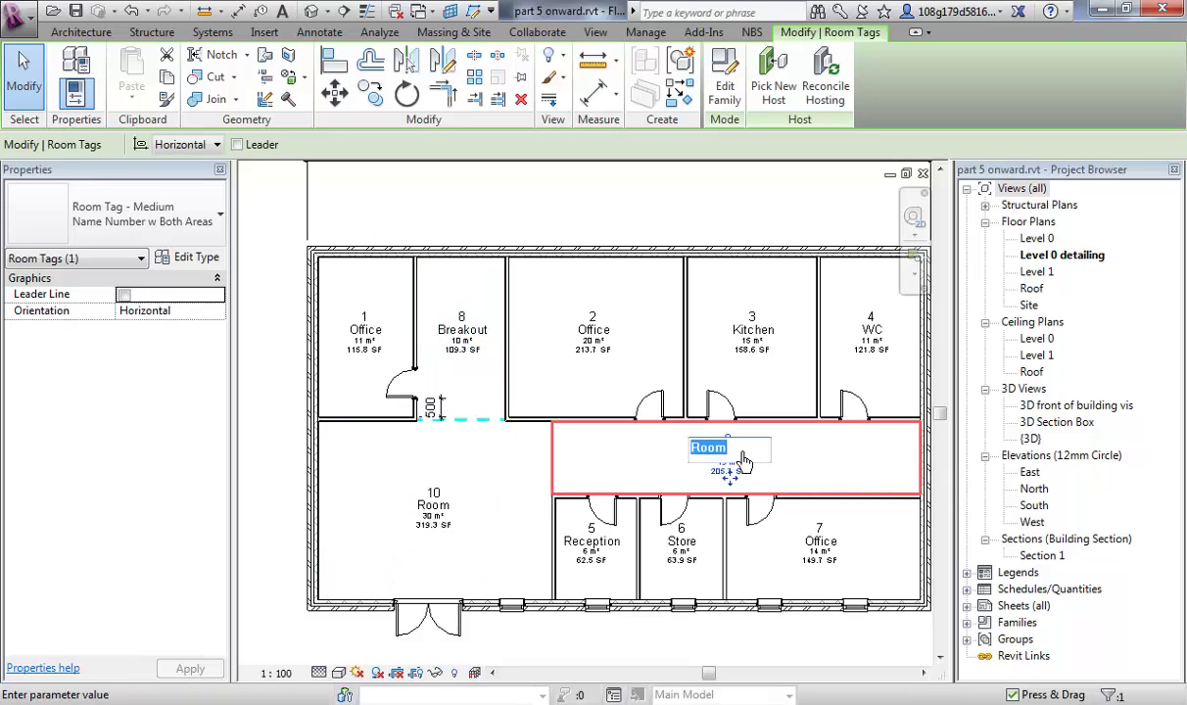
{"action": "type", "text": "Corridor"}
{"action": "key", "text": "Return"}
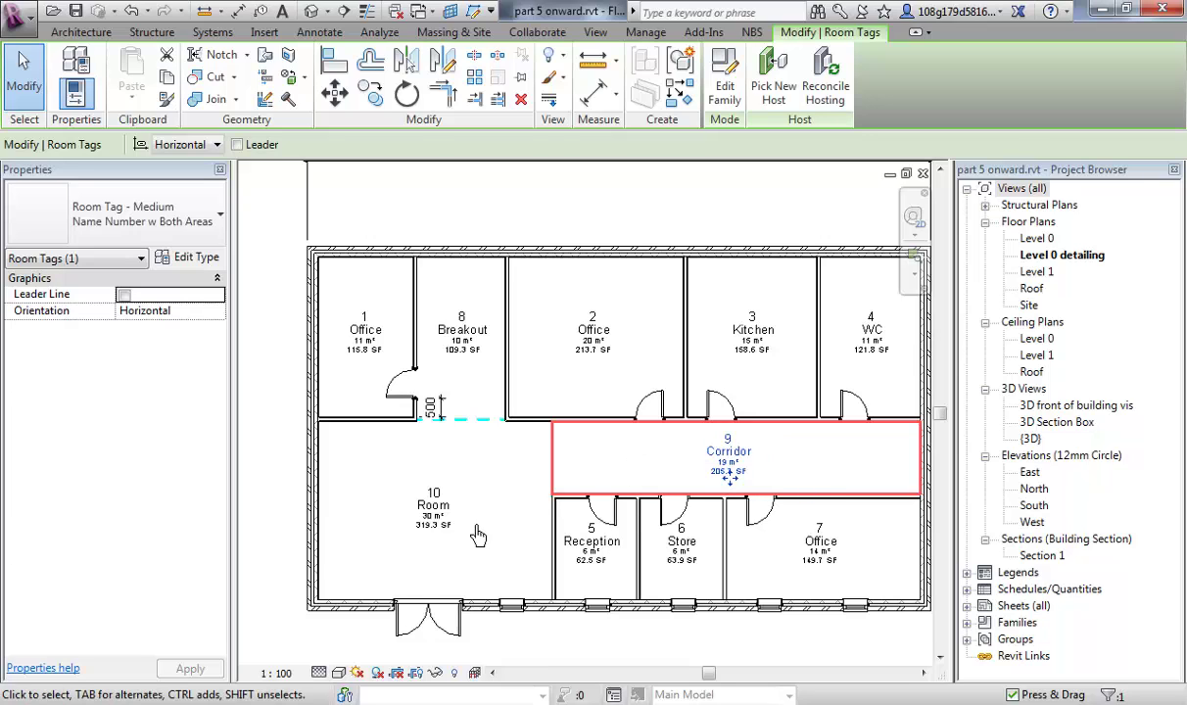
- Rename room 10 to Lobby through its tag name, then clear the selection
{"action": "left_click", "coordinate": [441, 515]}
{"action": "left_click", "coordinate": [449, 509]}
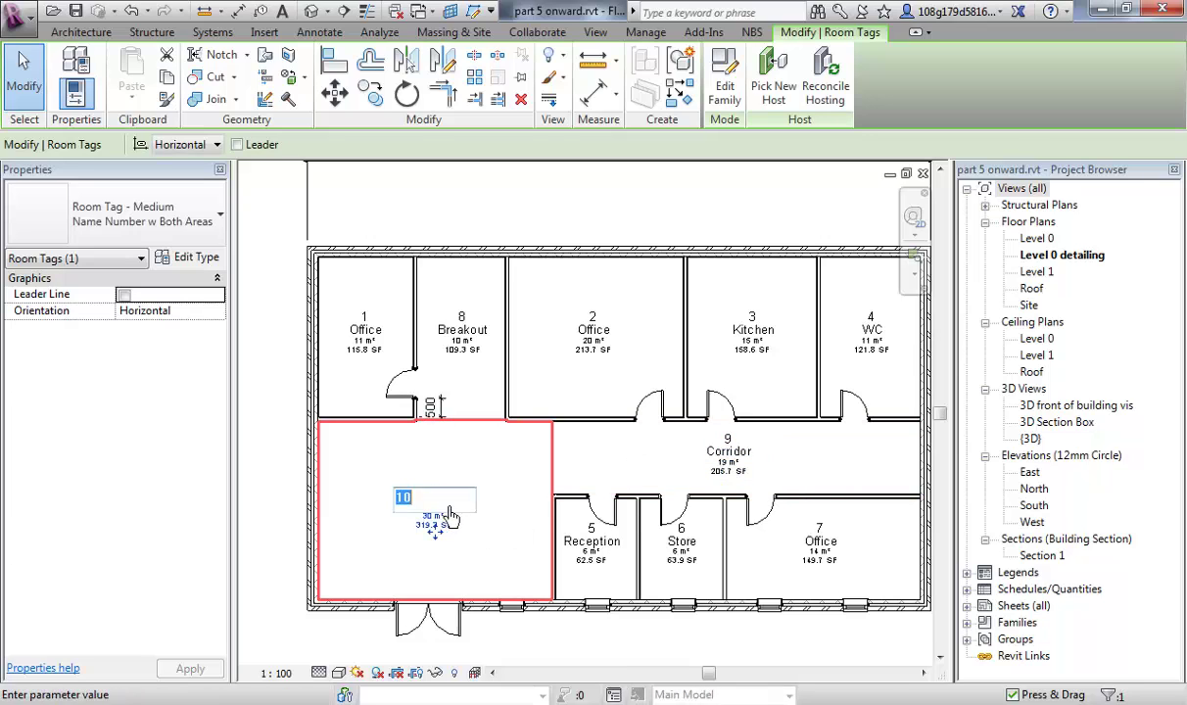
{"action": "key", "text": "Return"}
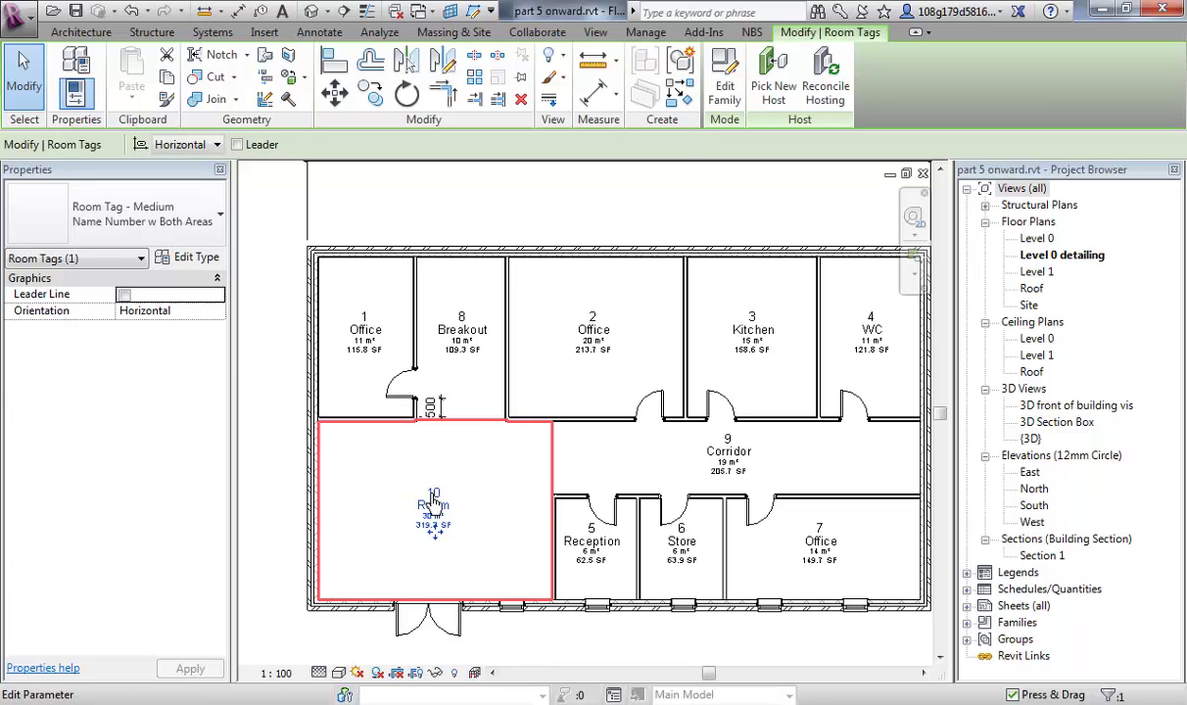
{"action": "scroll", "coordinate": [446, 519], "scroll_direction": "up", "scroll_amount": 3}
{"action": "left_click", "coordinate": [443, 515]}
{"action": "type", "text": "Lobby"}
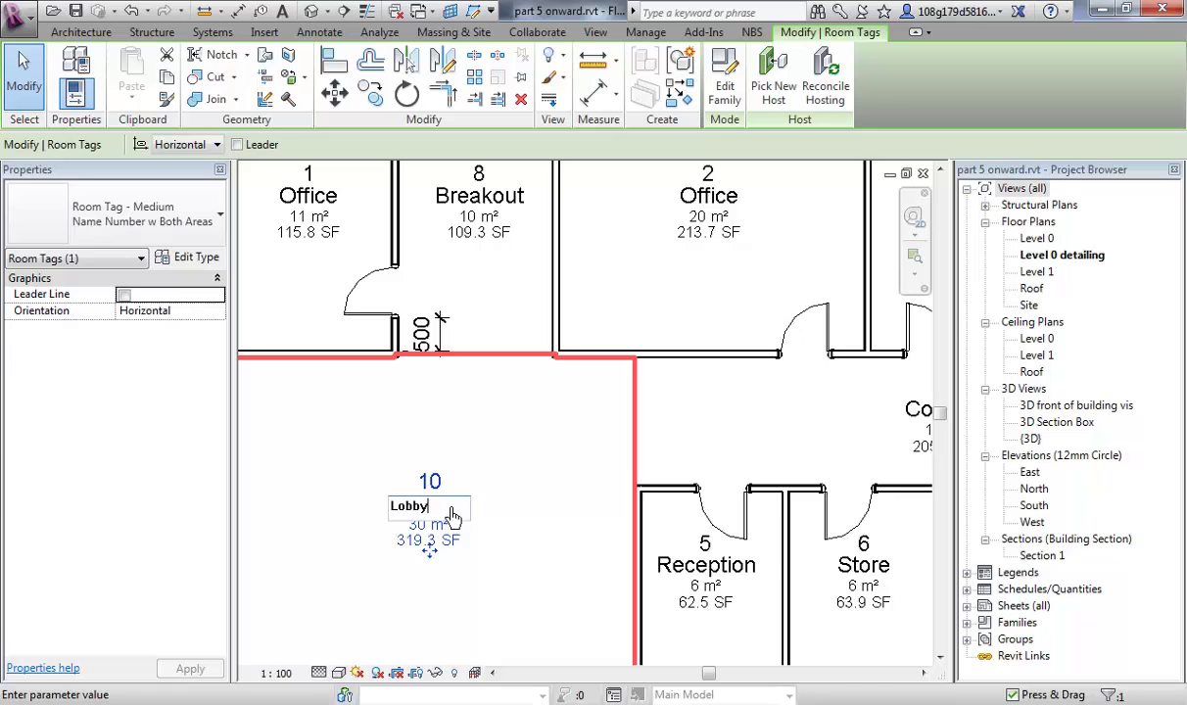
{"action": "key", "text": "Return"}
{"action": "scroll", "coordinate": [556, 562], "scroll_direction": "down", "scroll_amount": 5}
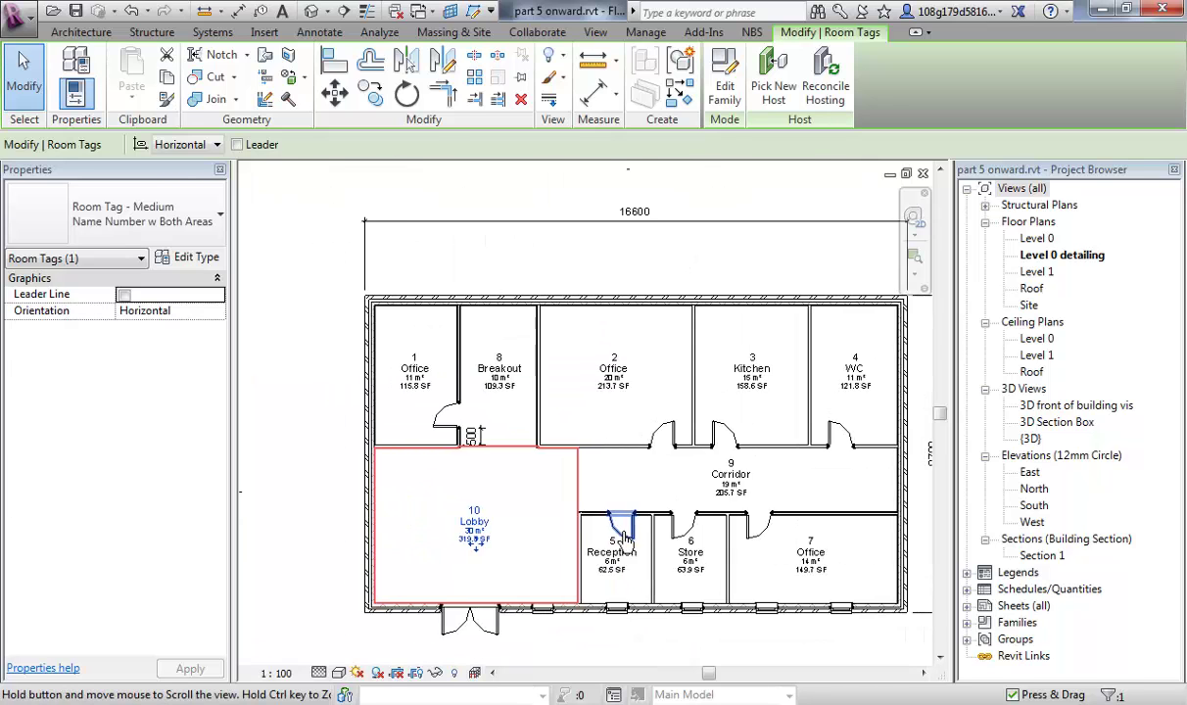
{"action": "left_click", "coordinate": [283, 352]}
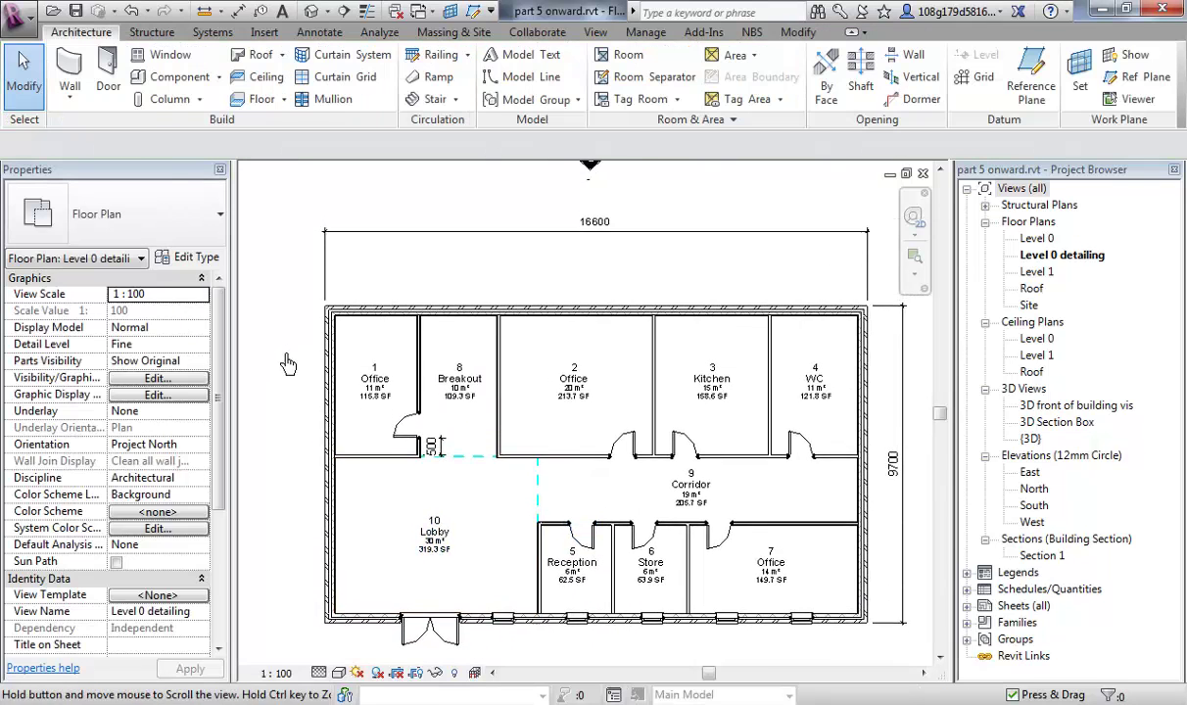
- Nudge the plan view up-left and bring up the Annotate ribbon tools
{"action": "middle_click_drag", "start_coordinate": [283, 352], "coordinate": [282, 342]}
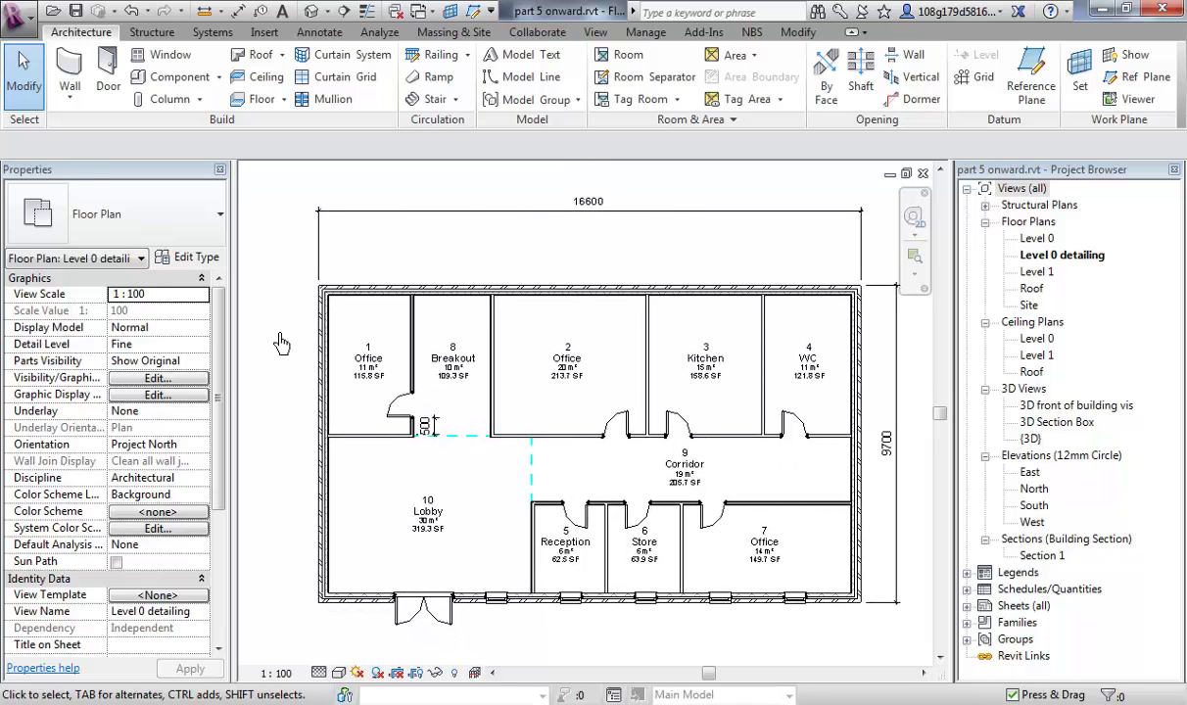
{"action": "middle_click_drag", "start_coordinate": [278, 403], "coordinate": [267, 392]}
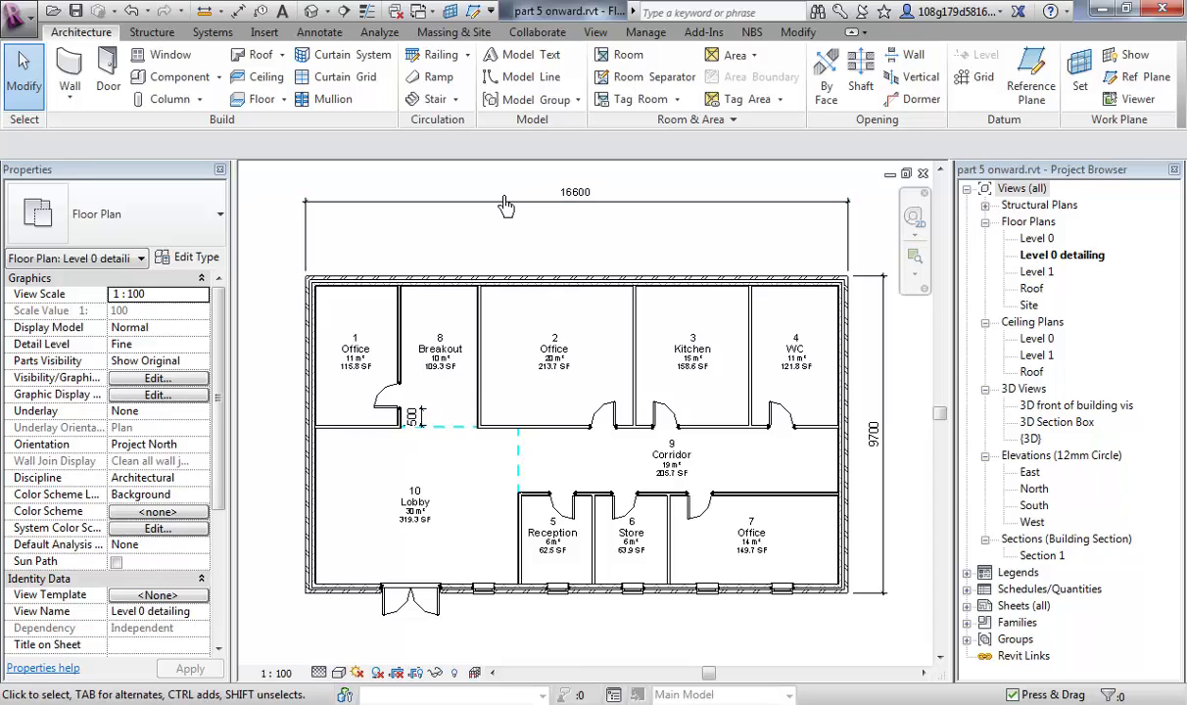
{"action": "left_click", "coordinate": [329, 39]}
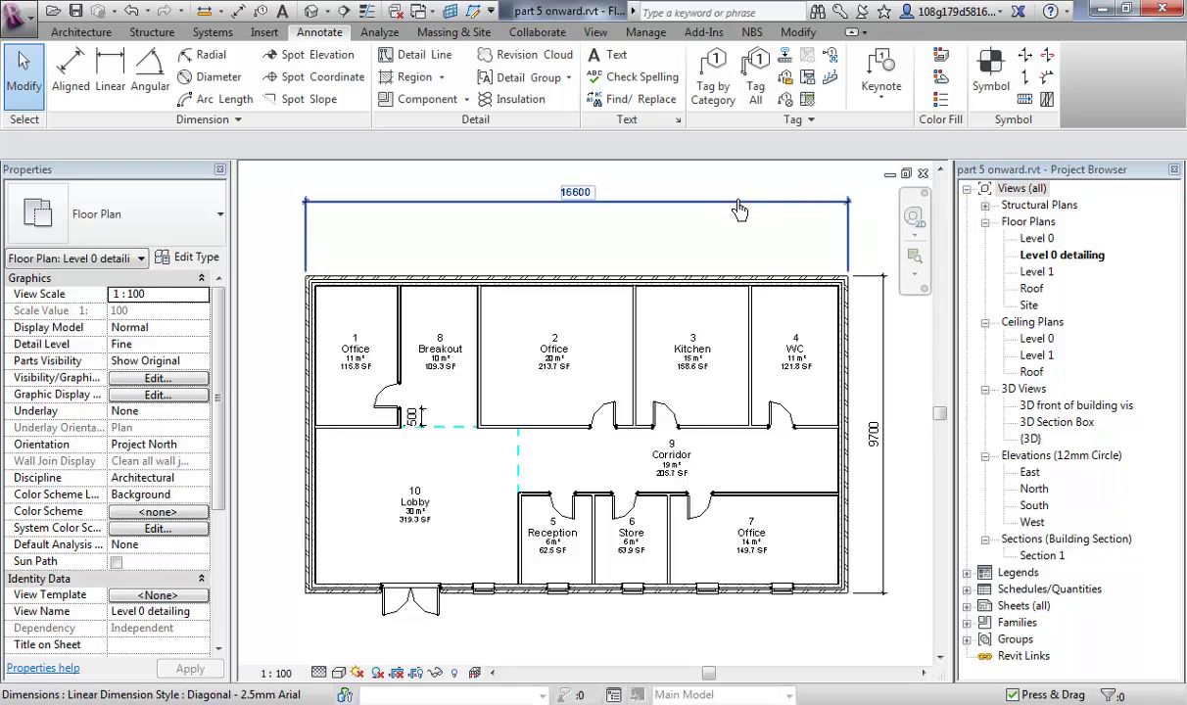
- Start Tag by Category and tag the Office 1 door, then zoom out to the whole building
{"action": "left_click", "coordinate": [715, 92]}
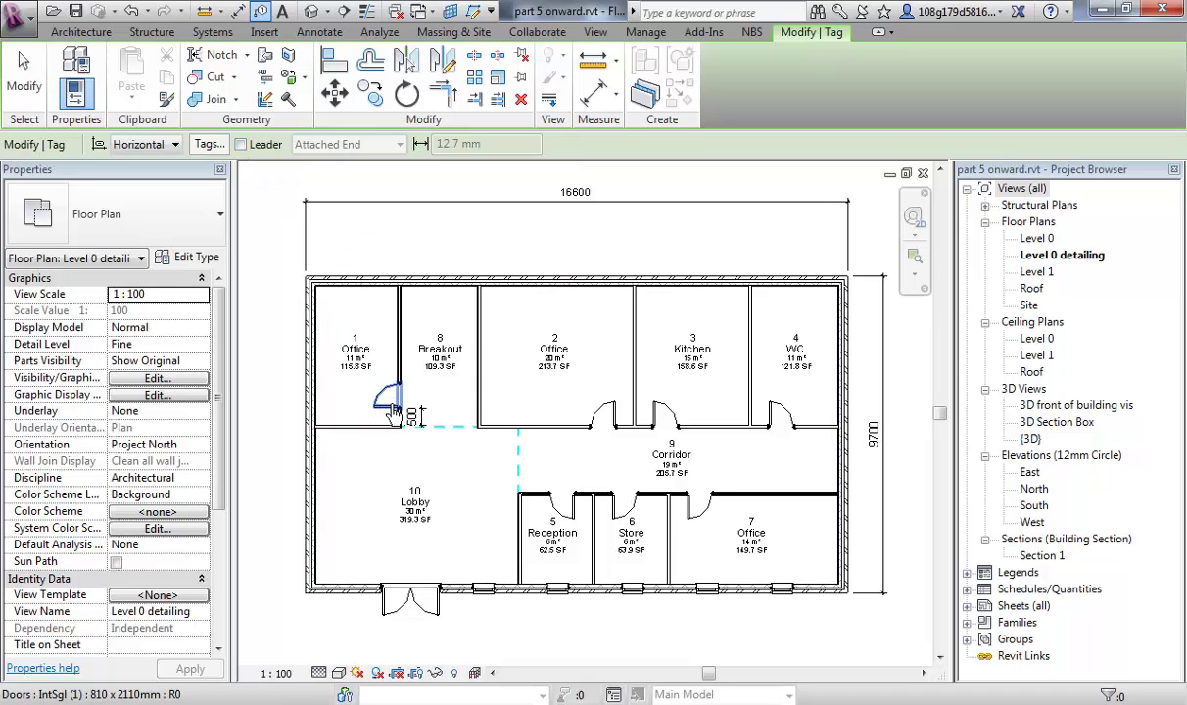
{"action": "scroll", "coordinate": [402, 402], "scroll_direction": "up", "scroll_amount": 3}
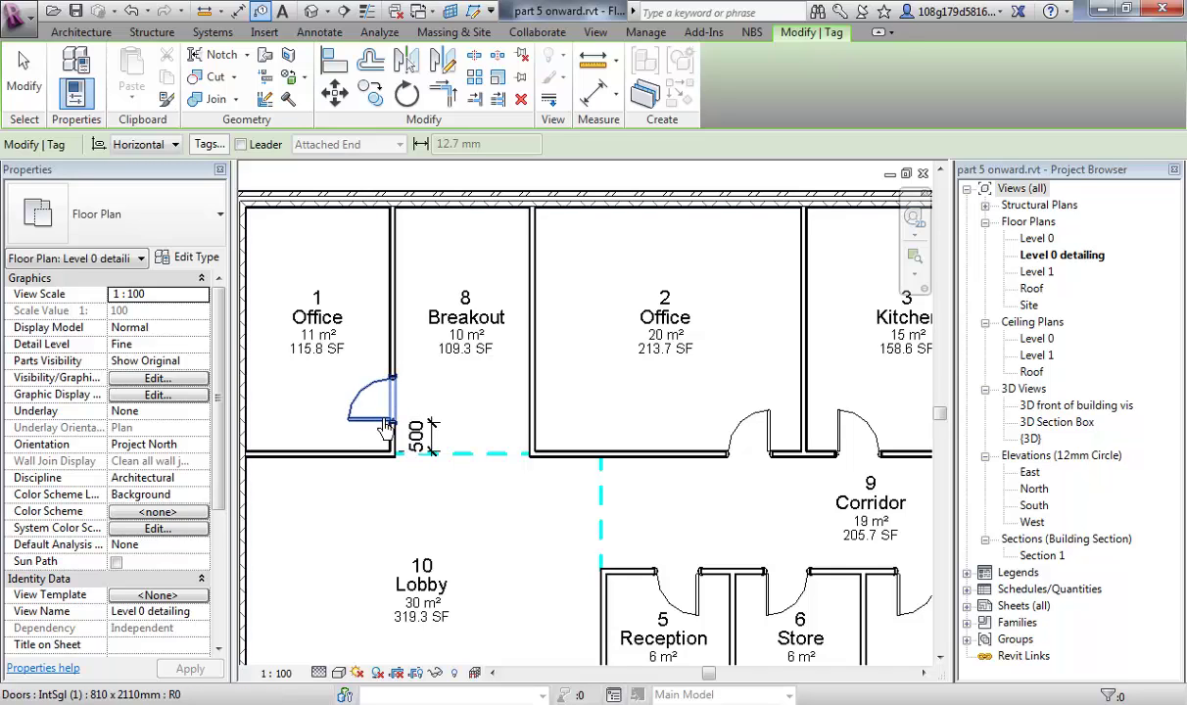
{"action": "left_click", "coordinate": [386, 428]}
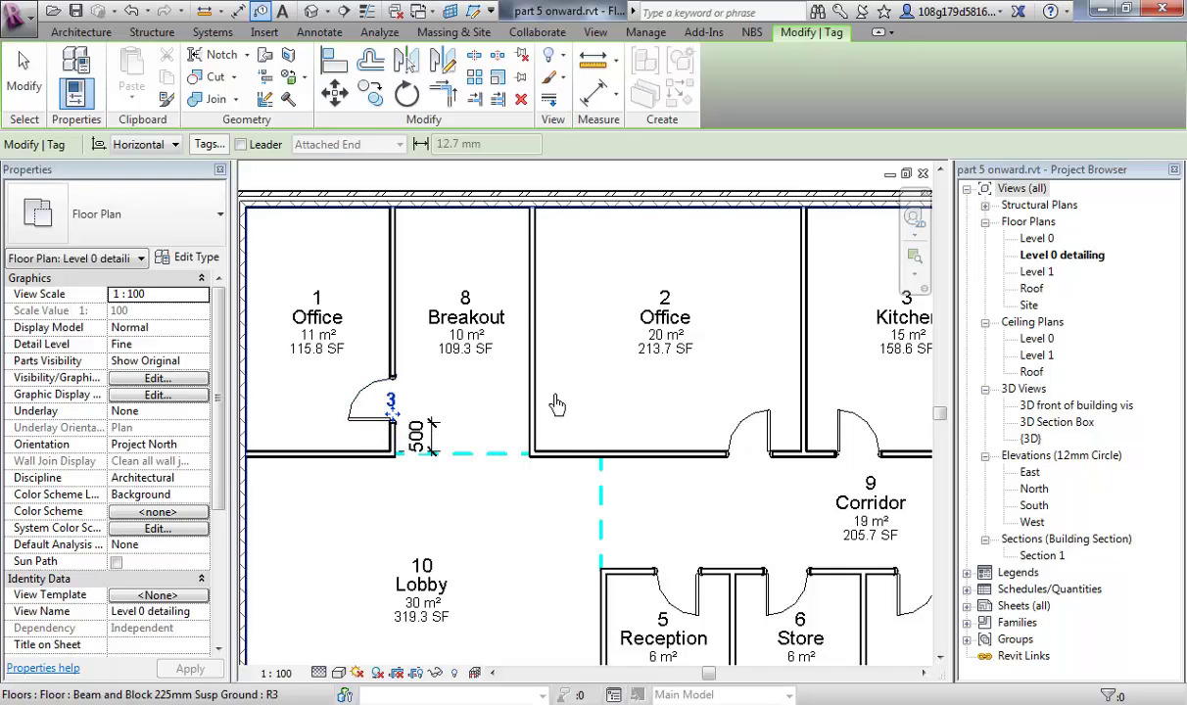
{"action": "scroll", "coordinate": [519, 421], "scroll_direction": "down", "scroll_amount": 2}
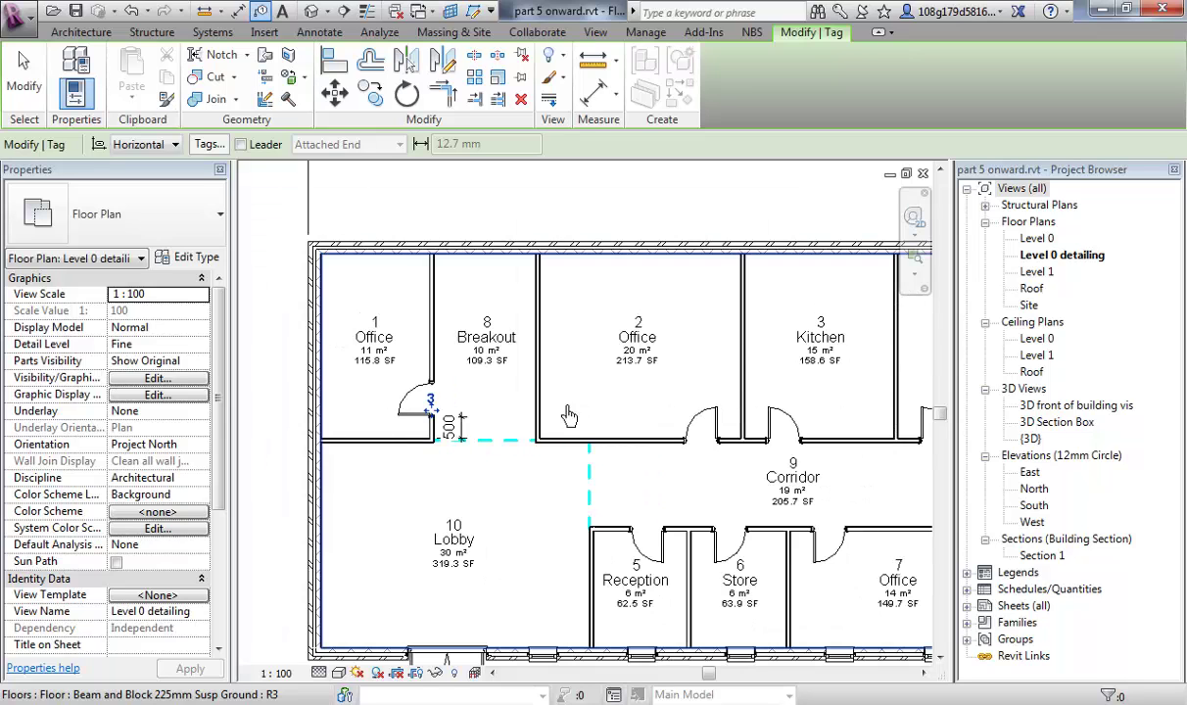
{"action": "middle_click_drag", "start_coordinate": [448, 472], "coordinate": [417, 459]}
{"action": "scroll", "coordinate": [507, 428], "scroll_direction": "down", "scroll_amount": 1}
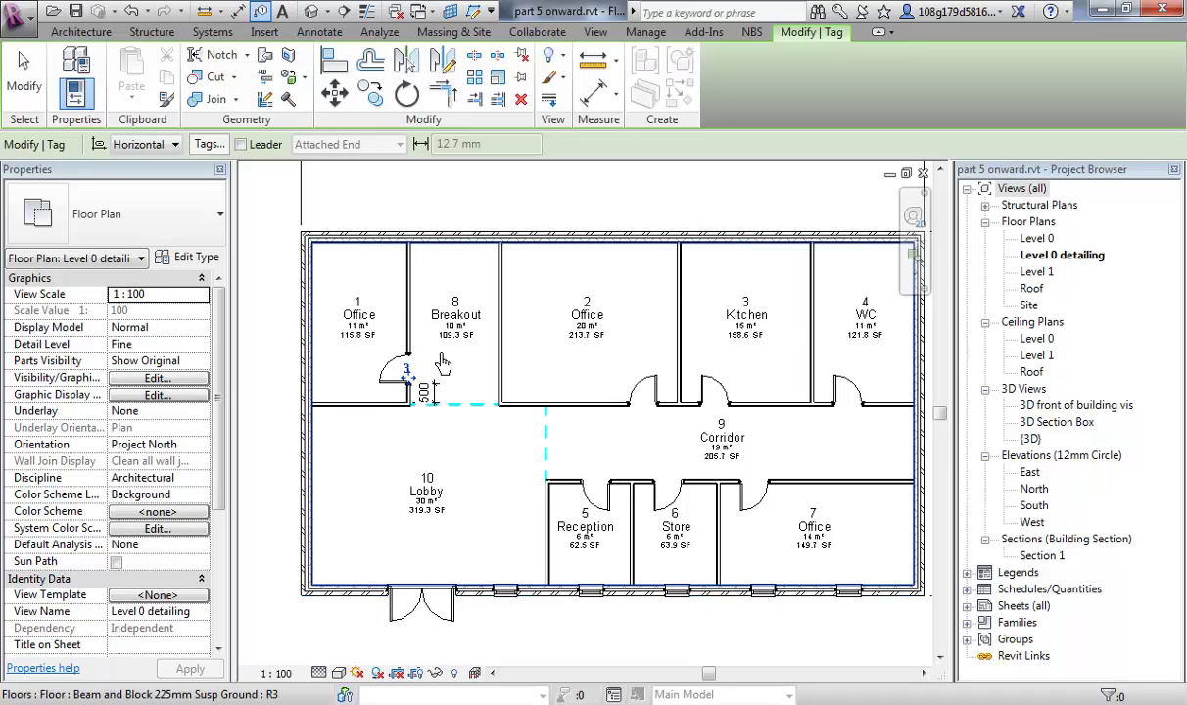
- Tag the Office 2, Kitchen, WC, Reception, Store and Office 7 doors
{"action": "left_click", "coordinate": [637, 390]}
{"action": "left_click", "coordinate": [723, 395]}
{"action": "left_click", "coordinate": [844, 392]}
{"action": "left_click", "coordinate": [610, 521]}
{"action": "left_click", "coordinate": [678, 505]}
{"action": "left_click", "coordinate": [752, 494]}
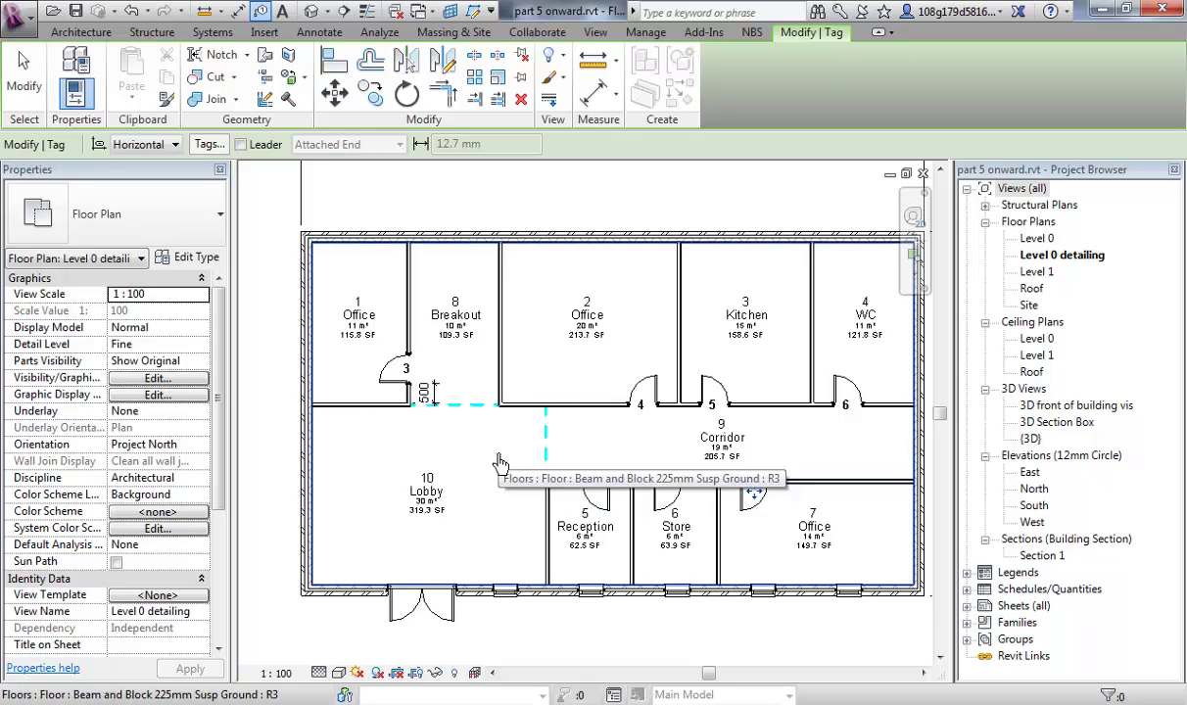
{"action": "middle_click_drag", "start_coordinate": [501, 464], "coordinate": [497, 456]}
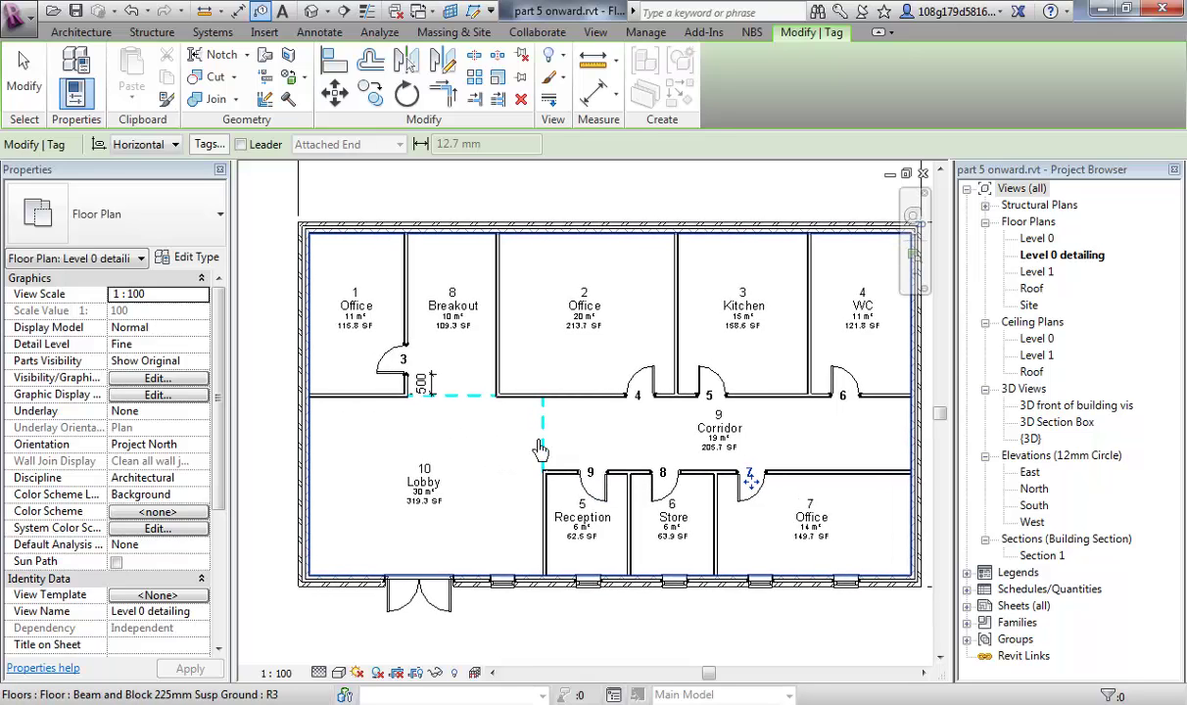
{"action": "key", "text": "Escape"}
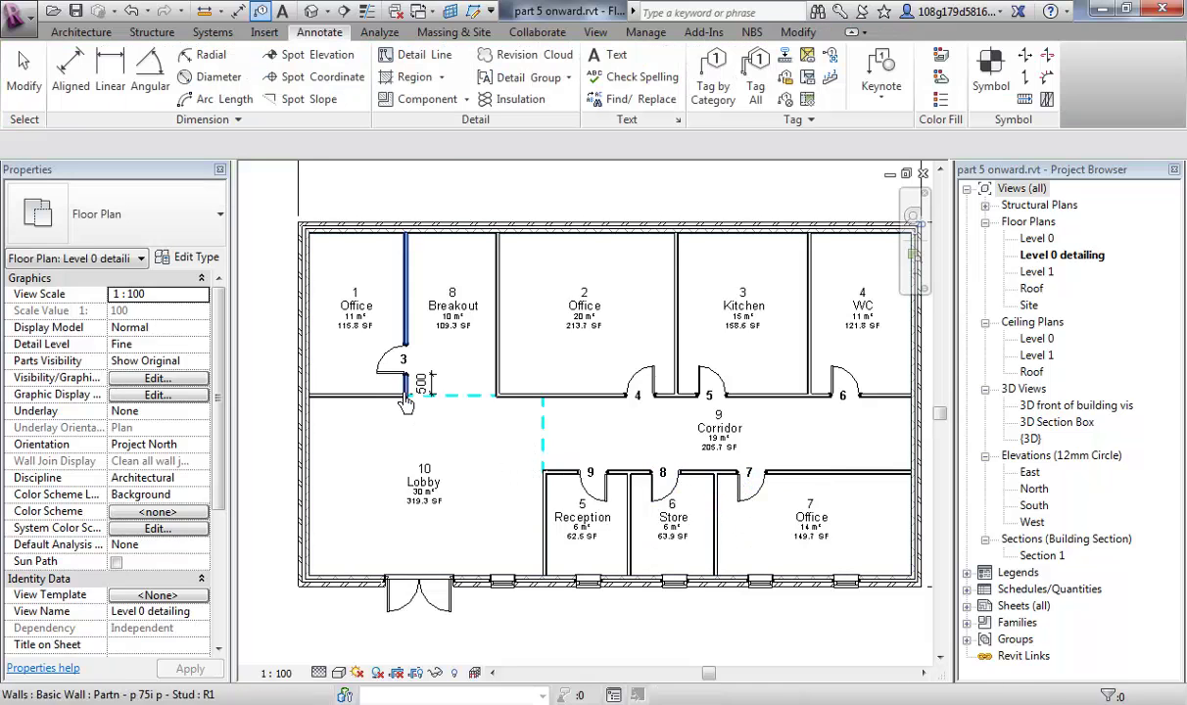
{"action": "left_click", "coordinate": [391, 364]}
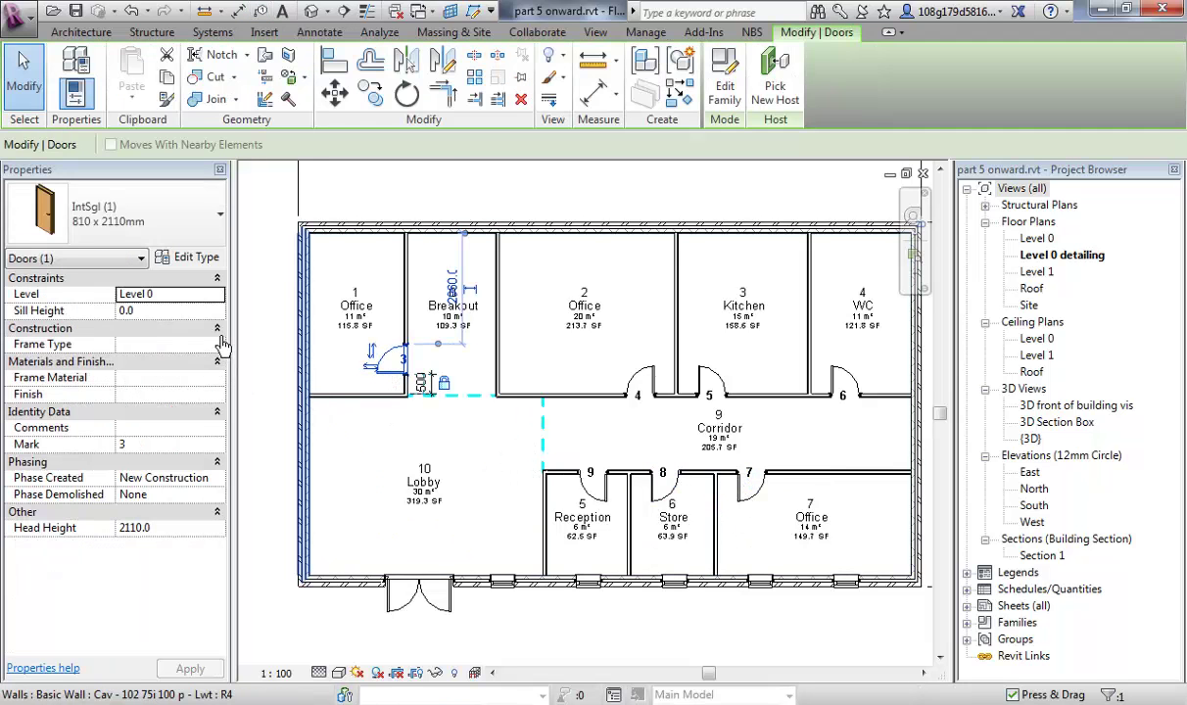
{"action": "left_click", "coordinate": [146, 447]}
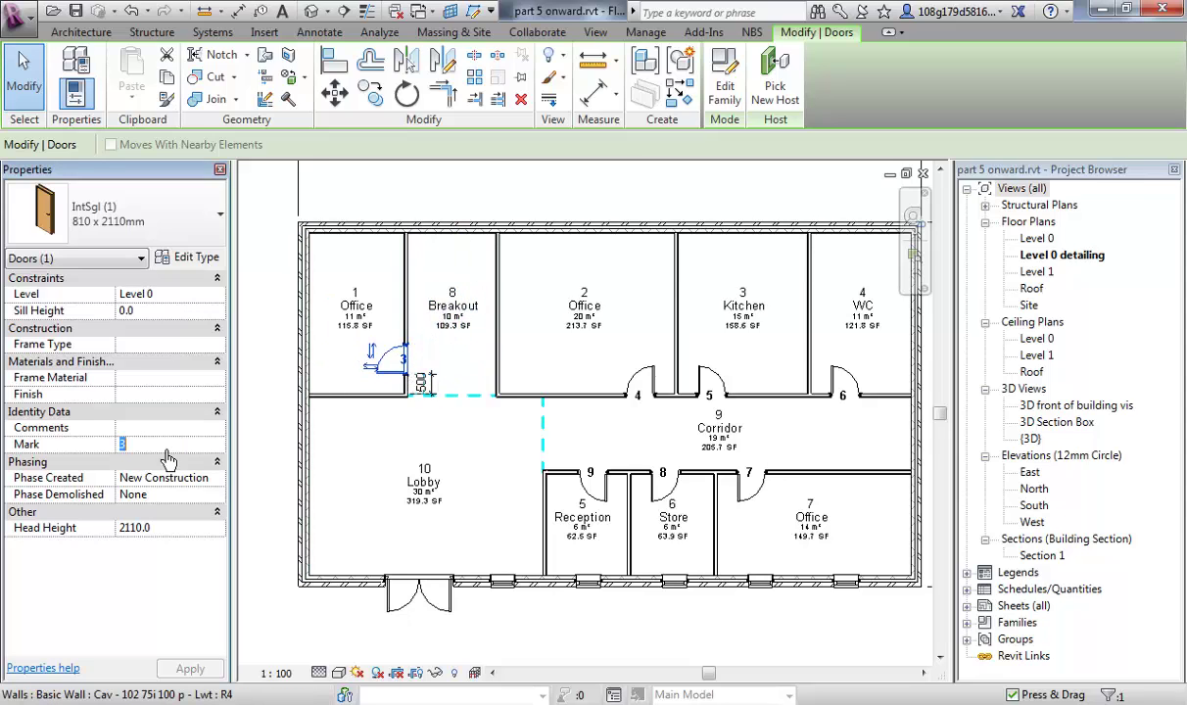
{"action": "type", "text": "1"}
{"action": "left_click", "coordinate": [191, 670]}
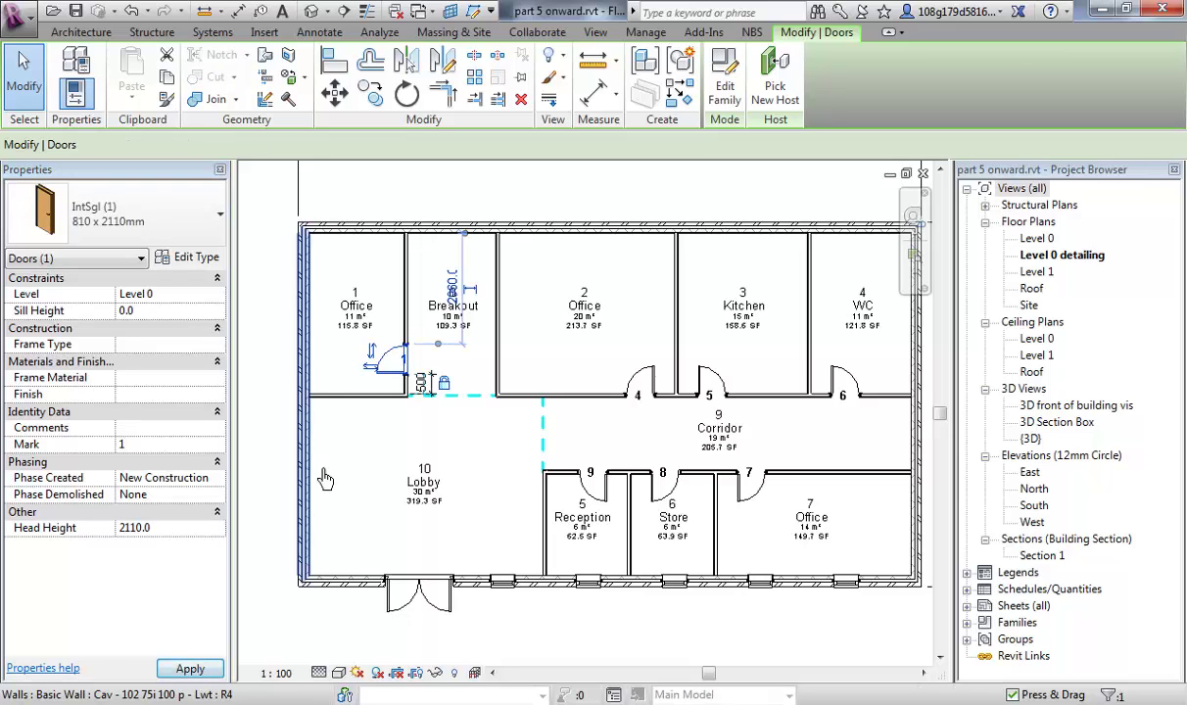
{"action": "left_click", "coordinate": [333, 477]}
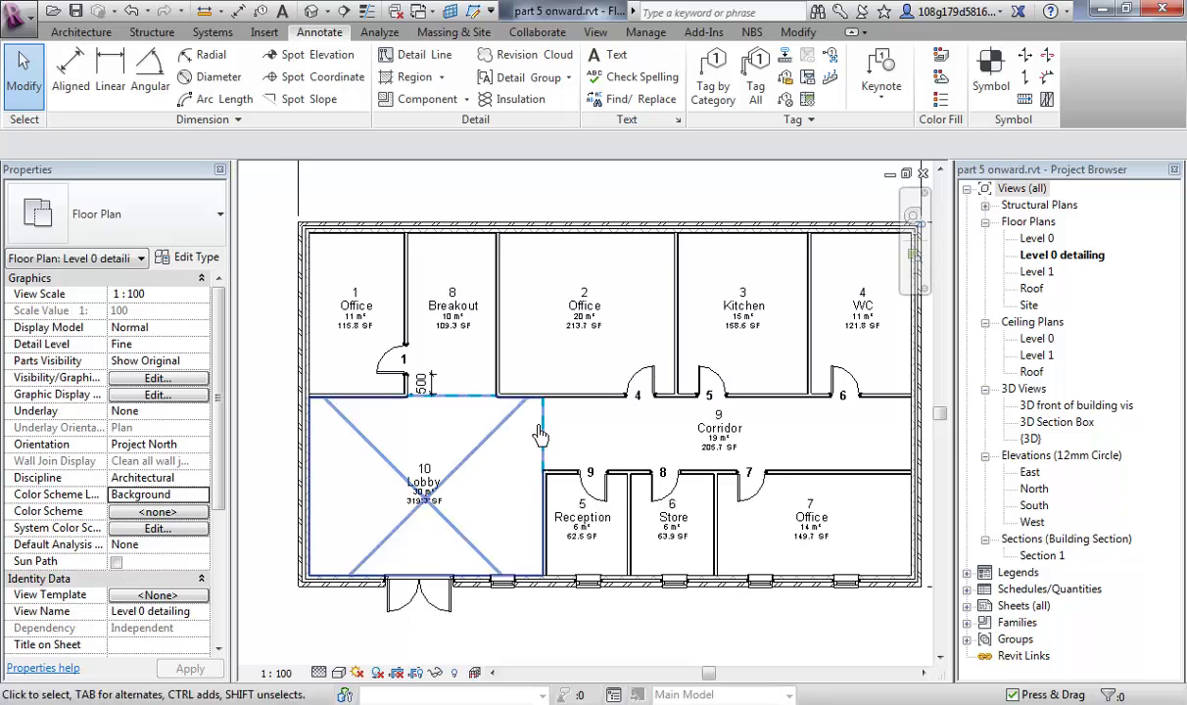
{"action": "key", "text": "ctrl+z"}
{"action": "scroll", "coordinate": [455, 203], "scroll_direction": "down", "scroll_amount": 2}
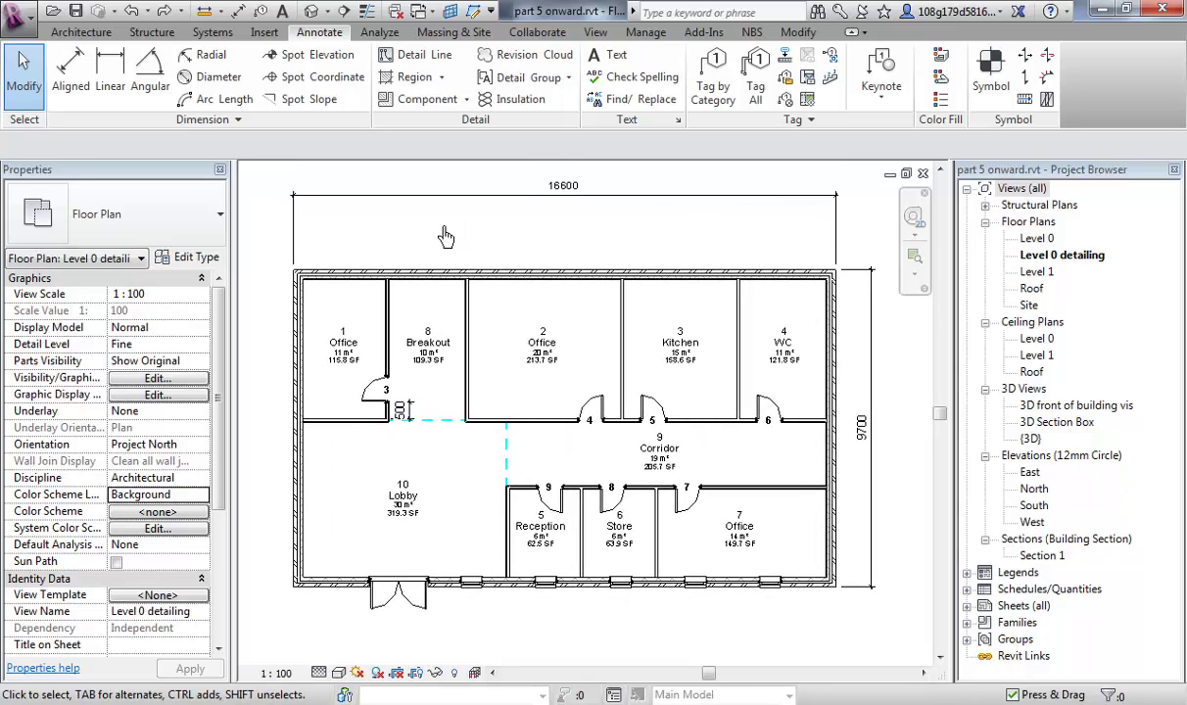
{"action": "scroll", "coordinate": [444, 235], "scroll_direction": "down", "scroll_amount": 1, "text": "ctrl"}
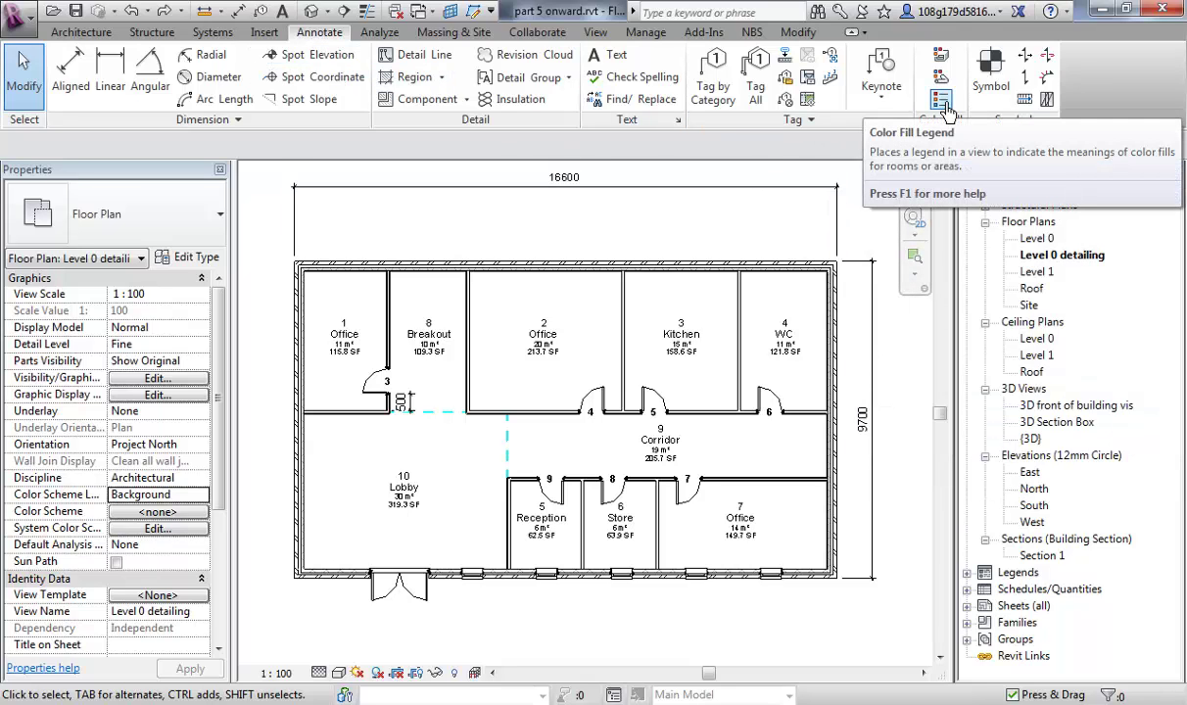
{"action": "scroll", "coordinate": [774, 257], "scroll_direction": "down", "scroll_amount": 3}
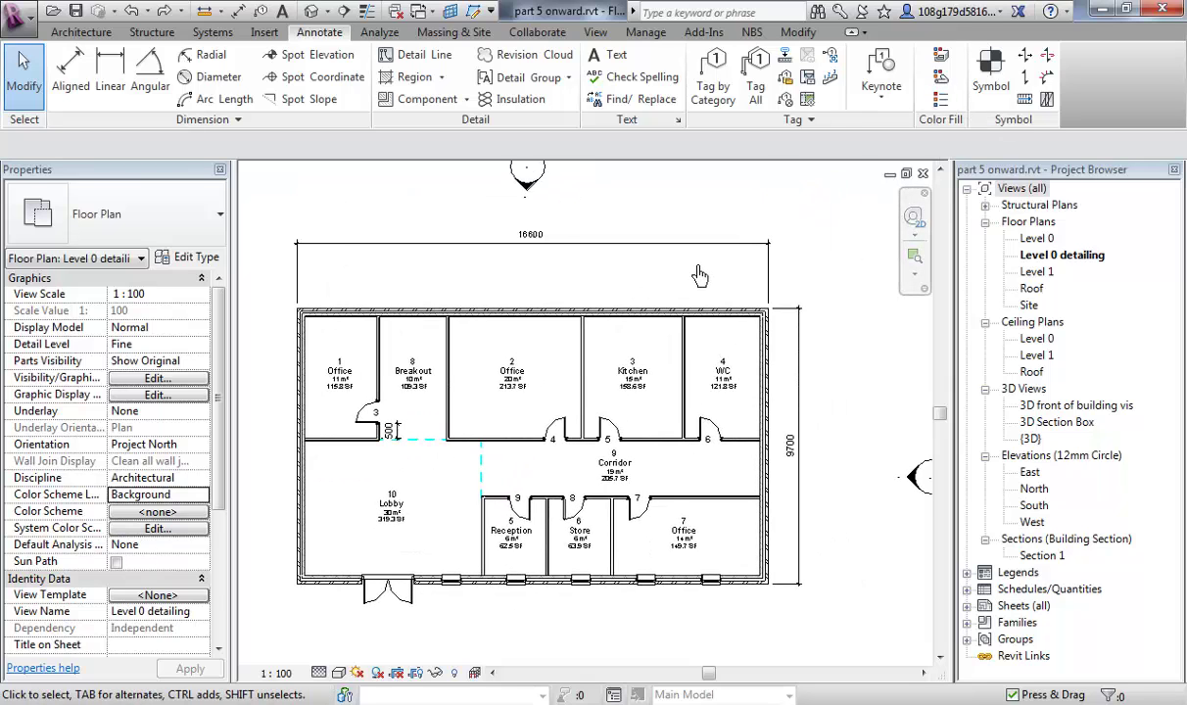
{"action": "scroll", "coordinate": [699, 275], "scroll_direction": "down", "scroll_amount": 3}
{"action": "middle_click_drag", "start_coordinate": [715, 252], "coordinate": [660, 305]}
{"action": "scroll", "coordinate": [673, 257], "scroll_direction": "up", "scroll_amount": 1}
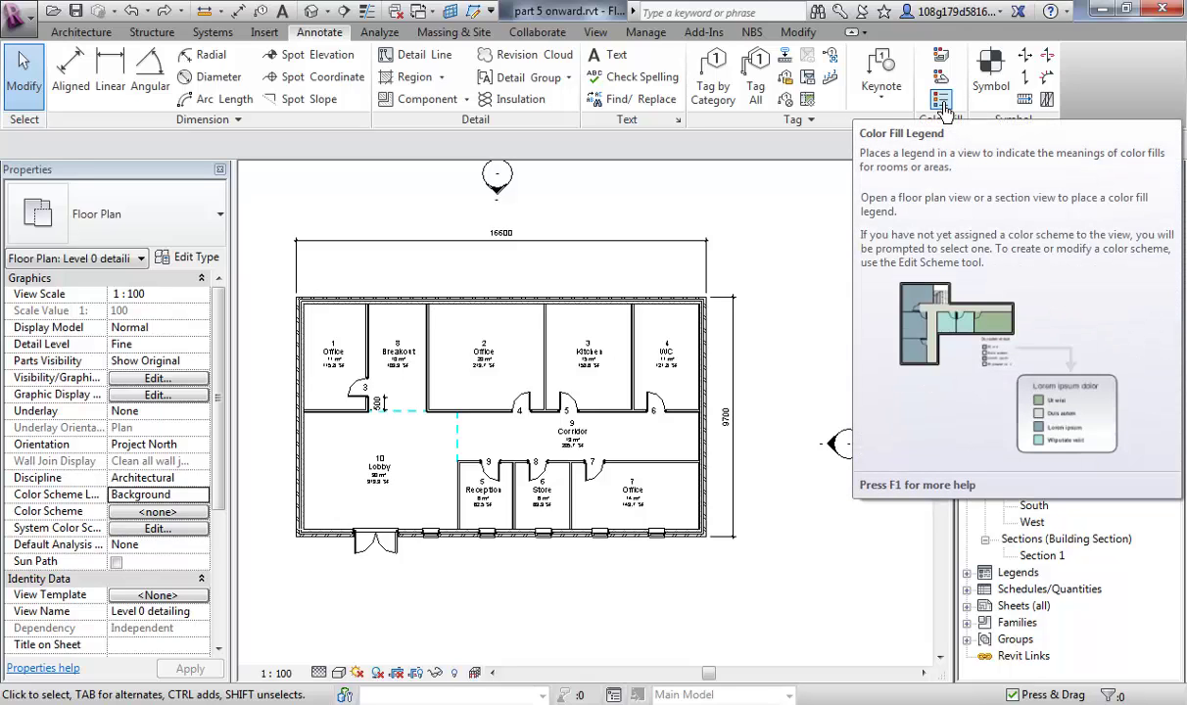
- Place a colour fill legend right of the plan, using space type Rooms and the By Room Name scheme
{"action": "left_click", "coordinate": [942, 102]}
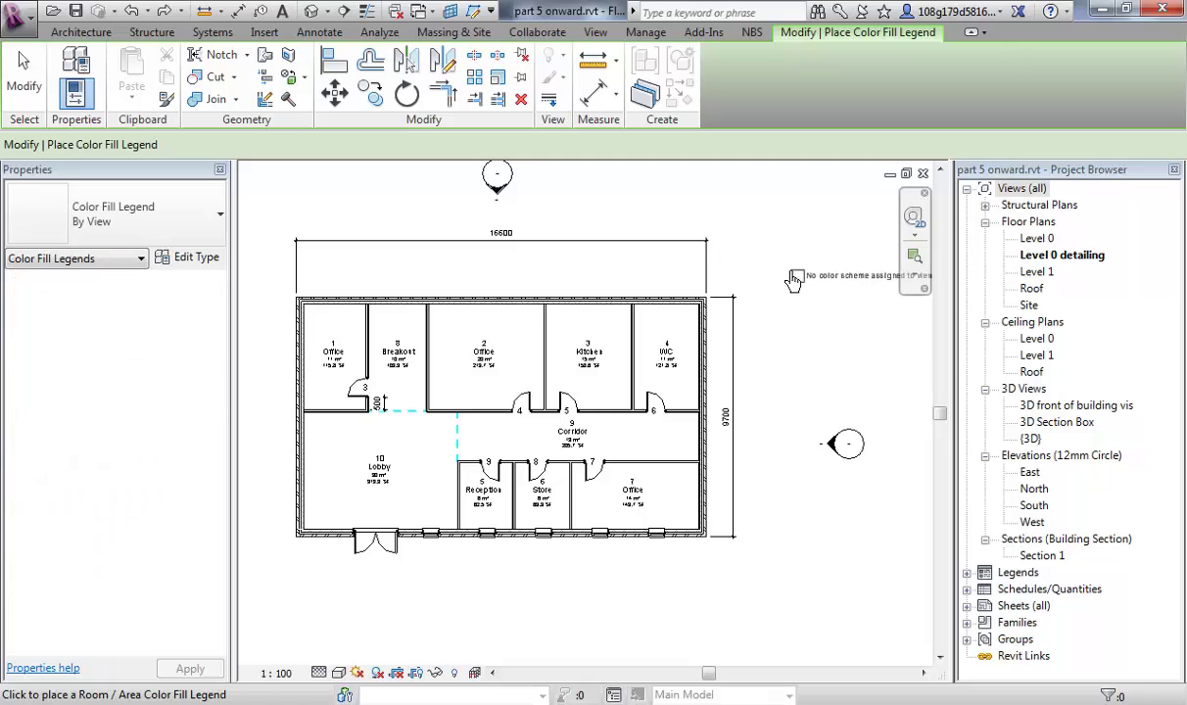
{"action": "middle_click_drag", "start_coordinate": [793, 279], "coordinate": [702, 291]}
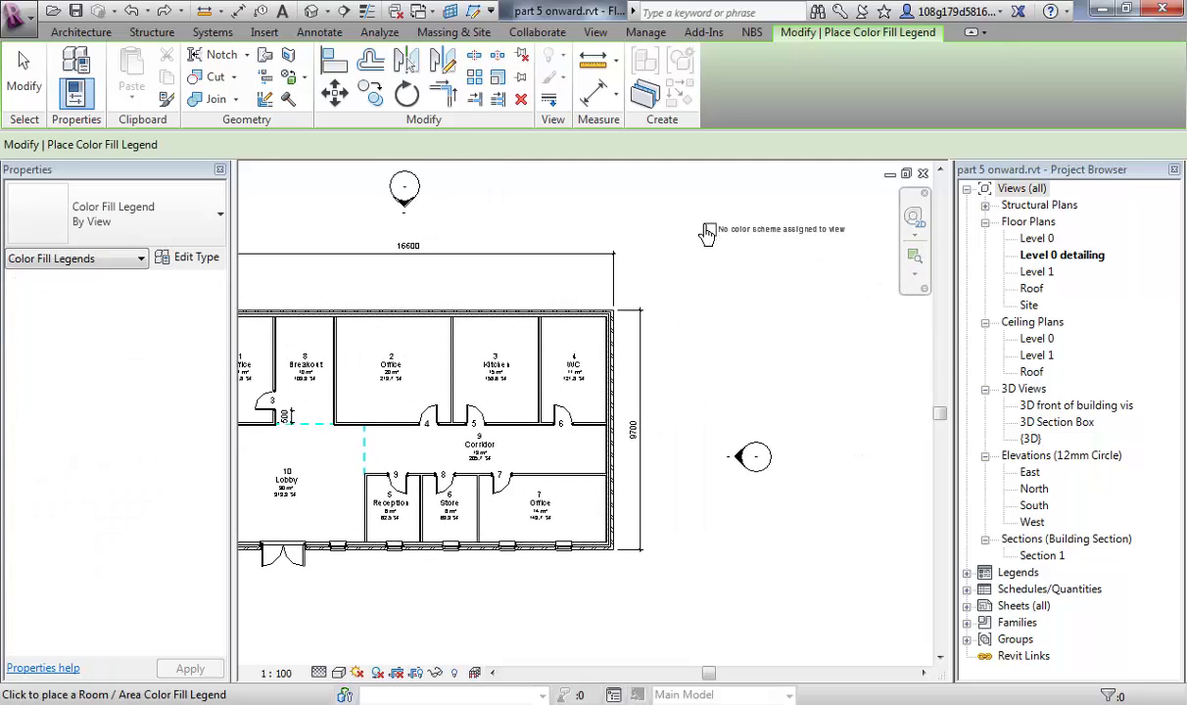
{"action": "left_click", "coordinate": [707, 227]}
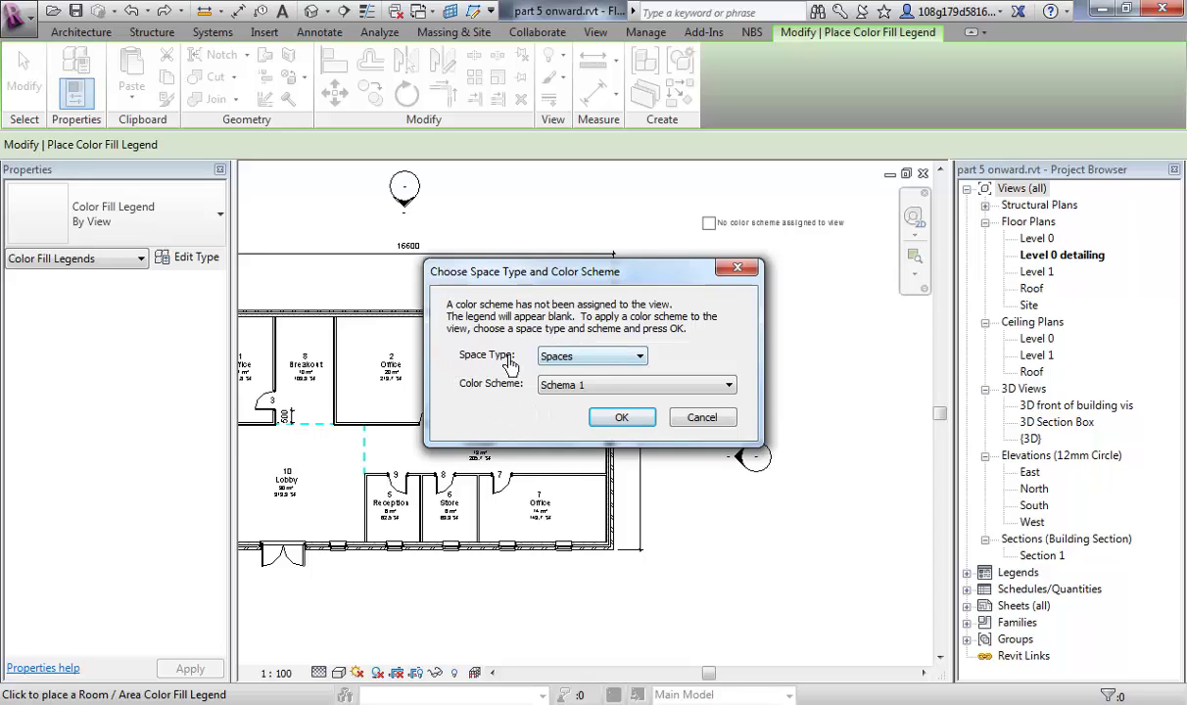
{"action": "left_click", "coordinate": [640, 359]}
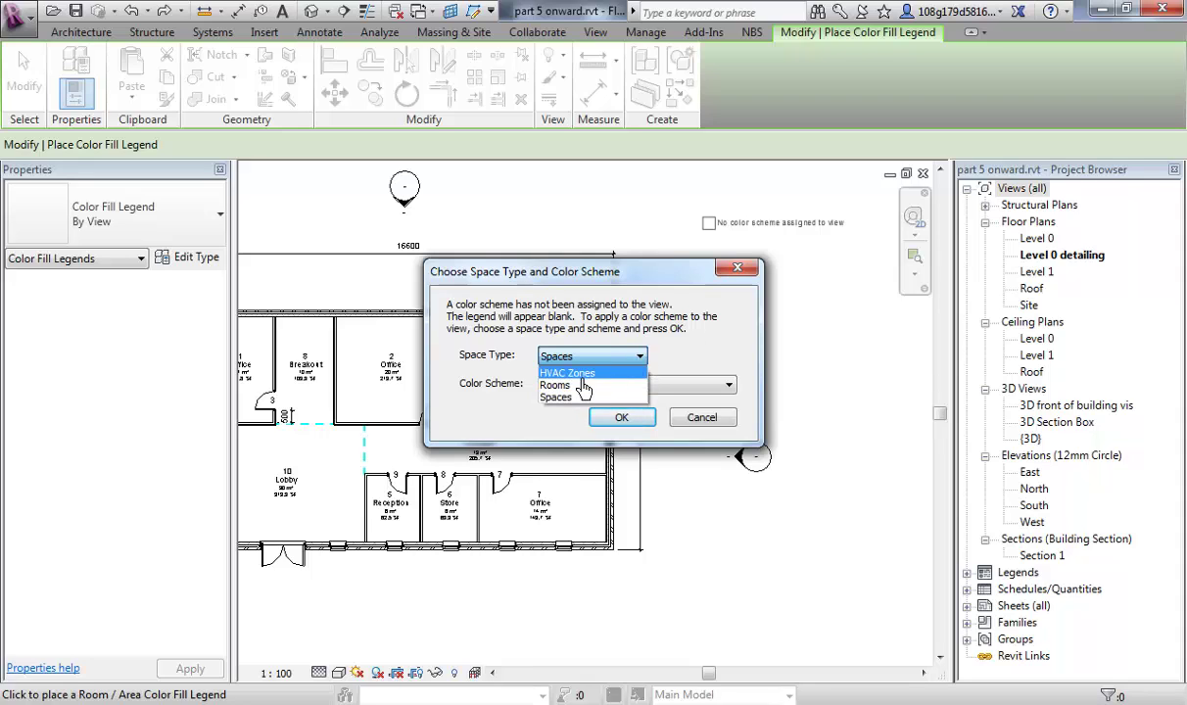
{"action": "left_click", "coordinate": [572, 388]}
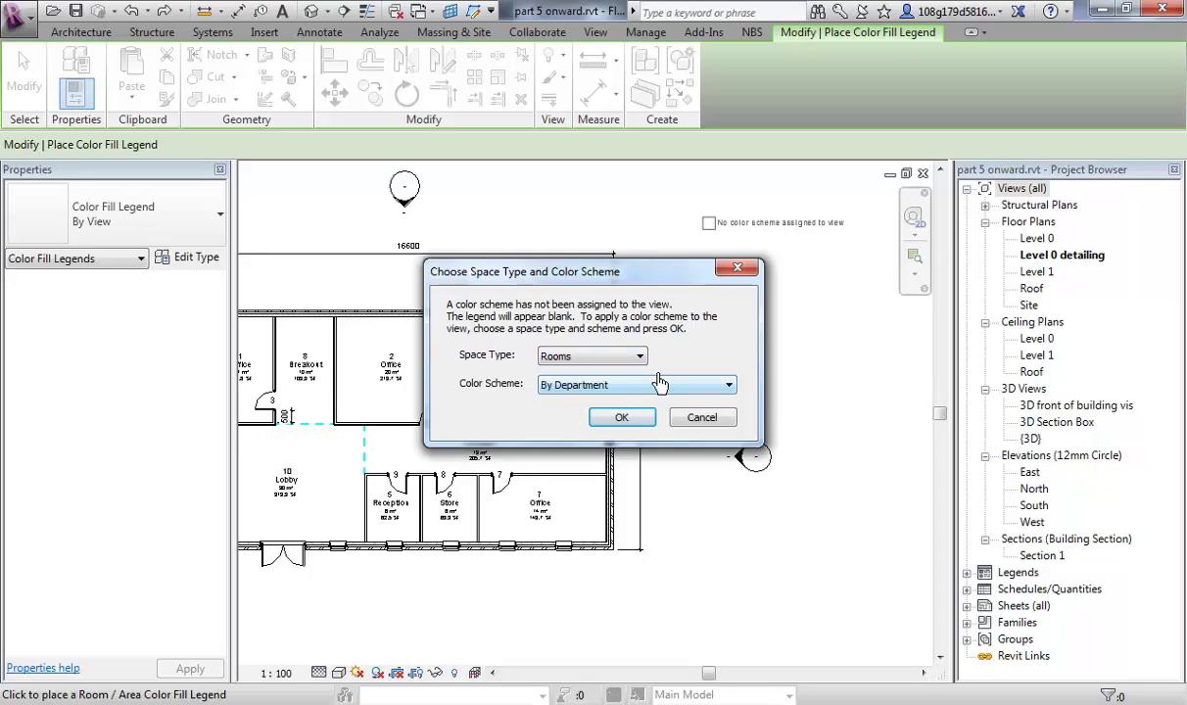
{"action": "left_click", "coordinate": [730, 388]}
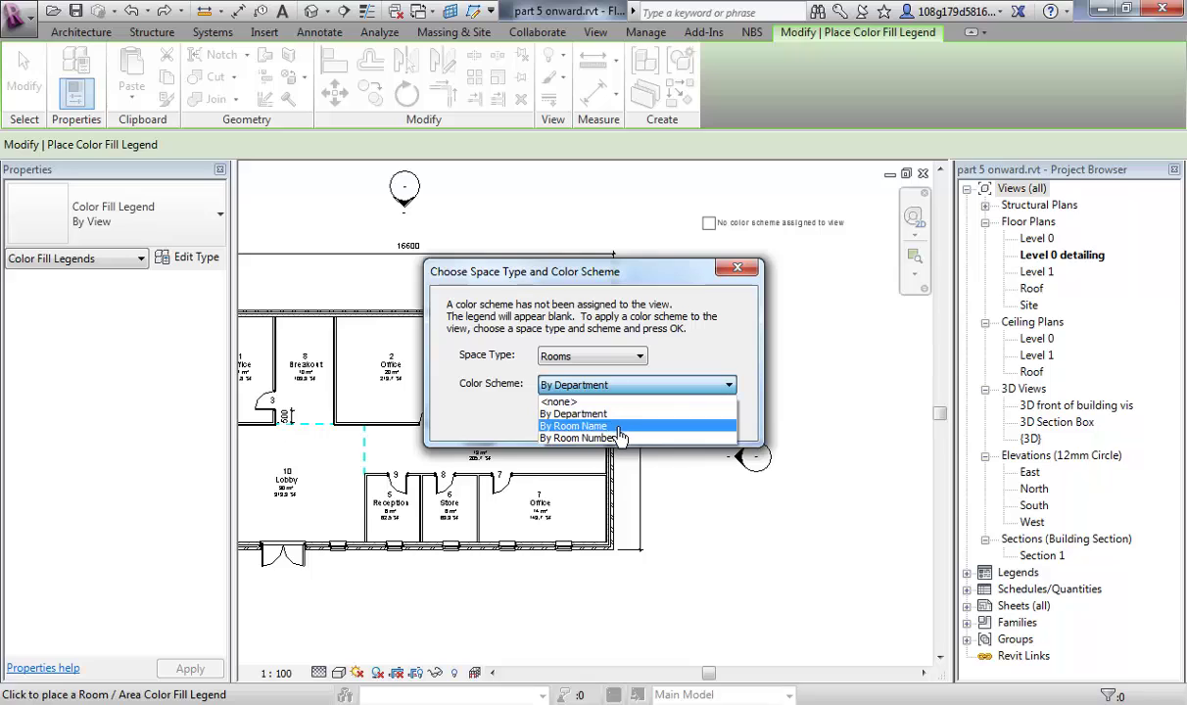
{"action": "left_click", "coordinate": [621, 427]}
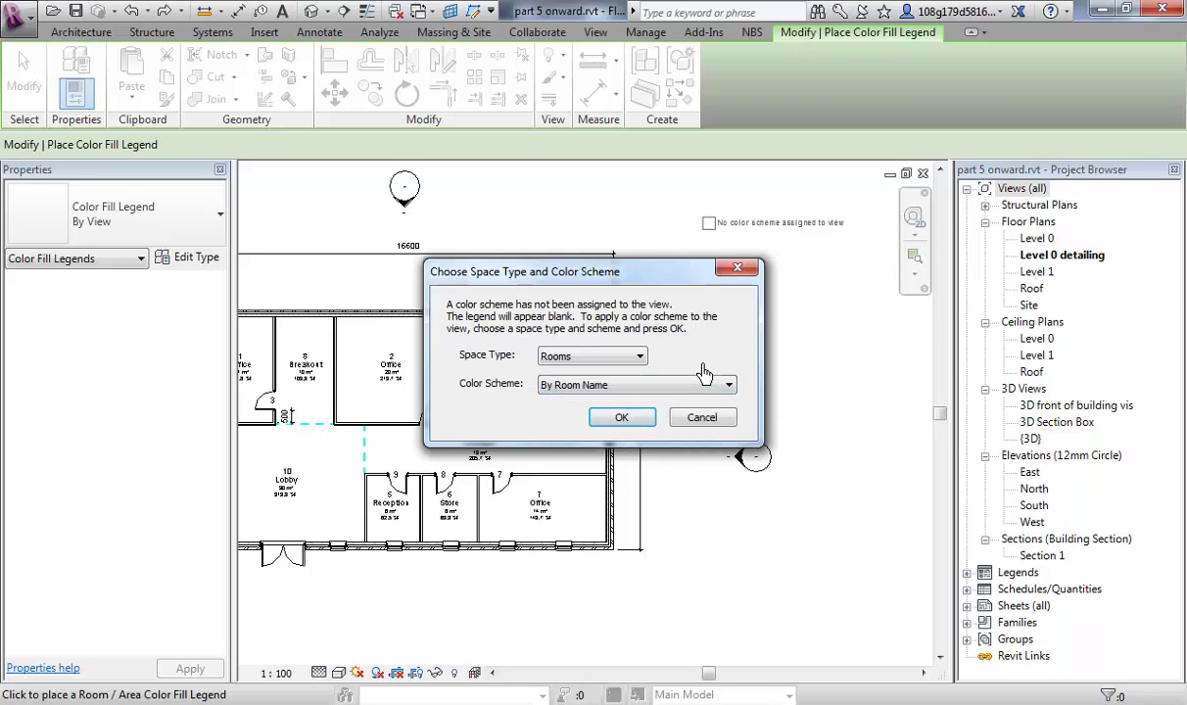
{"action": "left_click", "coordinate": [622, 418]}
- Zoom and pan to frame the colour-filled plan alongside its By Room Name legend
{"action": "scroll", "coordinate": [769, 404], "scroll_direction": "down", "scroll_amount": 1}
{"action": "scroll", "coordinate": [769, 404], "scroll_direction": "up", "scroll_amount": 2}
{"action": "middle_click_drag", "start_coordinate": [766, 406], "coordinate": [766, 428]}
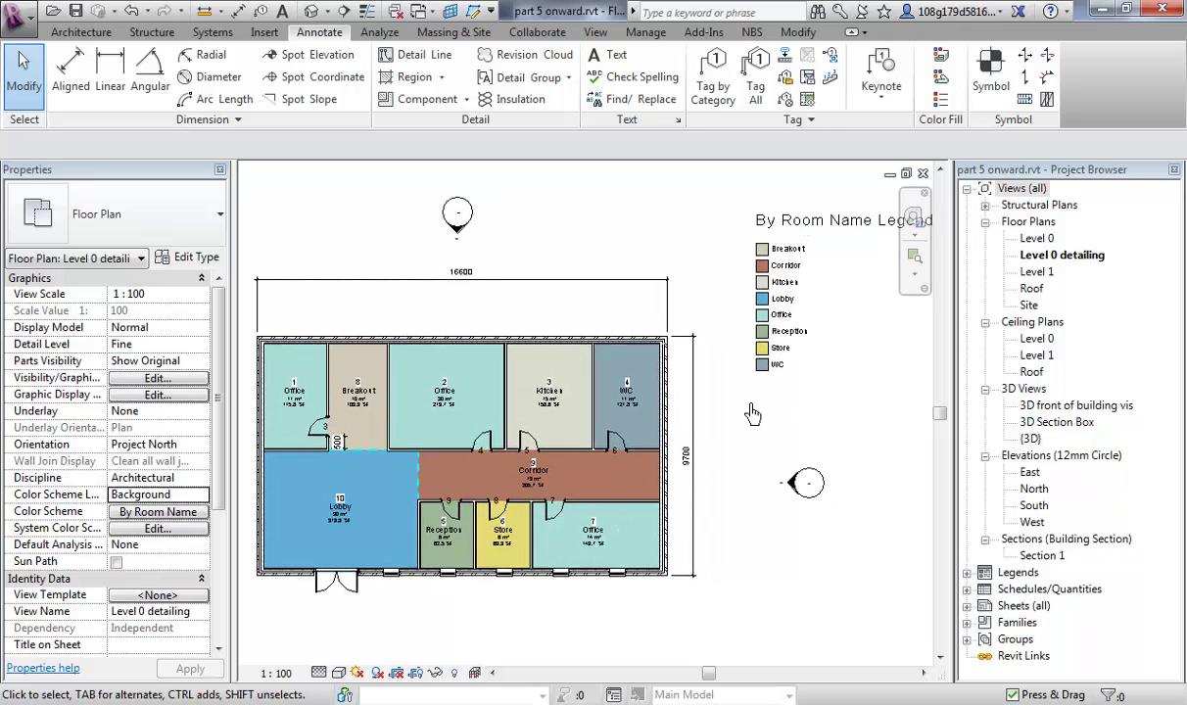
{"action": "scroll", "coordinate": [754, 411], "scroll_direction": "down", "scroll_amount": 1}
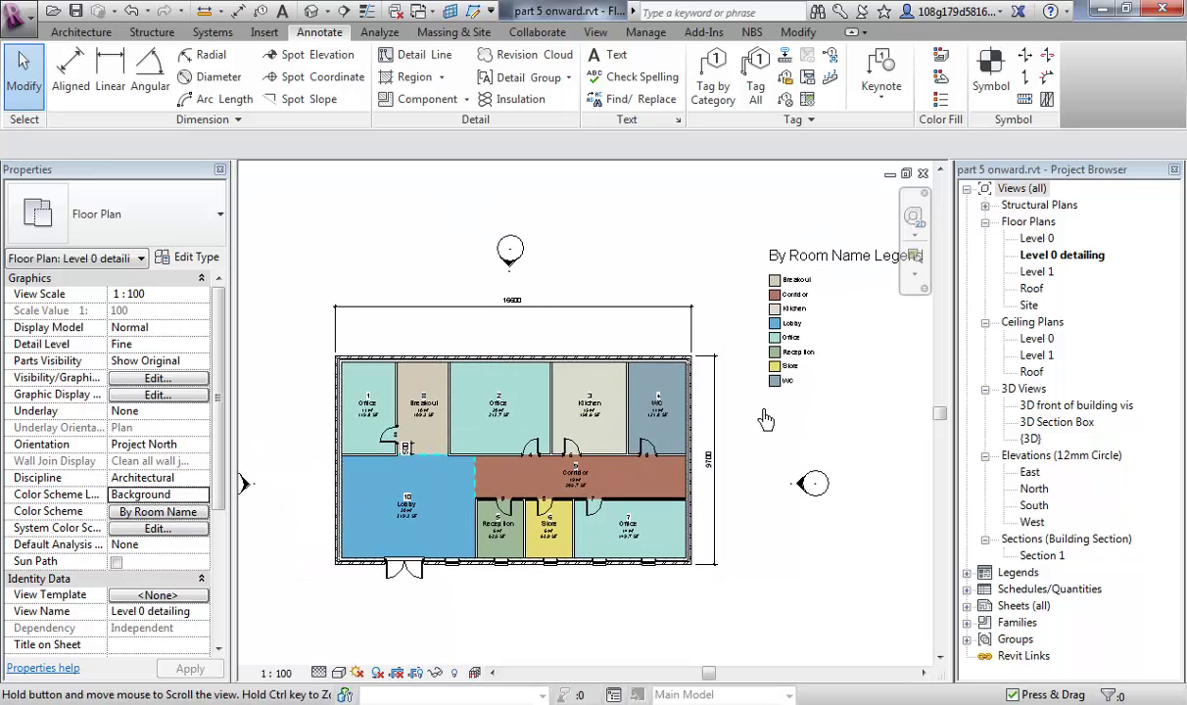